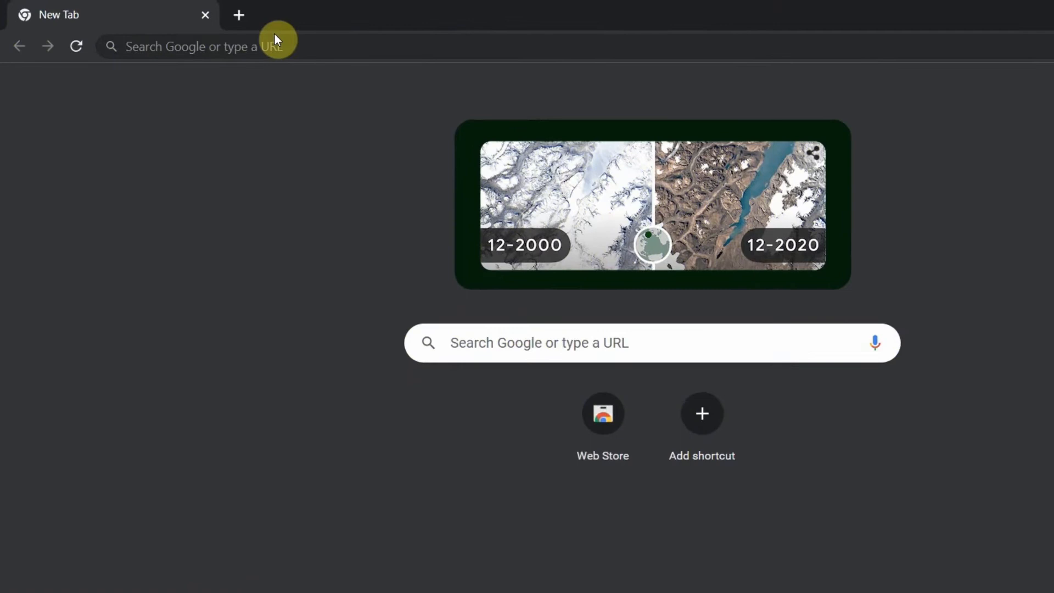
# Step: Search the web for "3block system" and open the 3Blocks home page
pyautogui.click(347, 55)
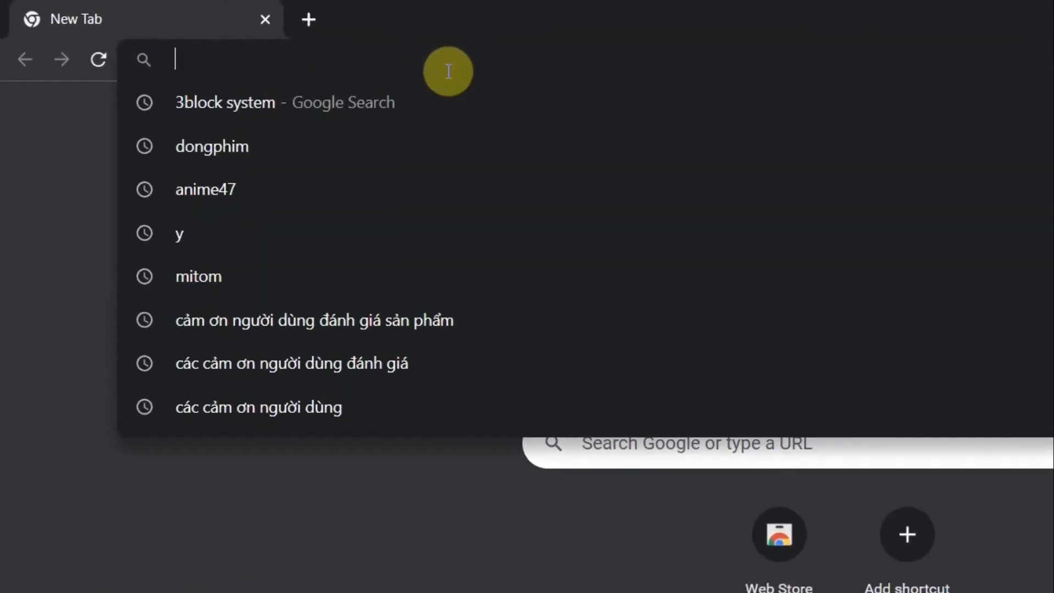
pyautogui.write('3bloc')
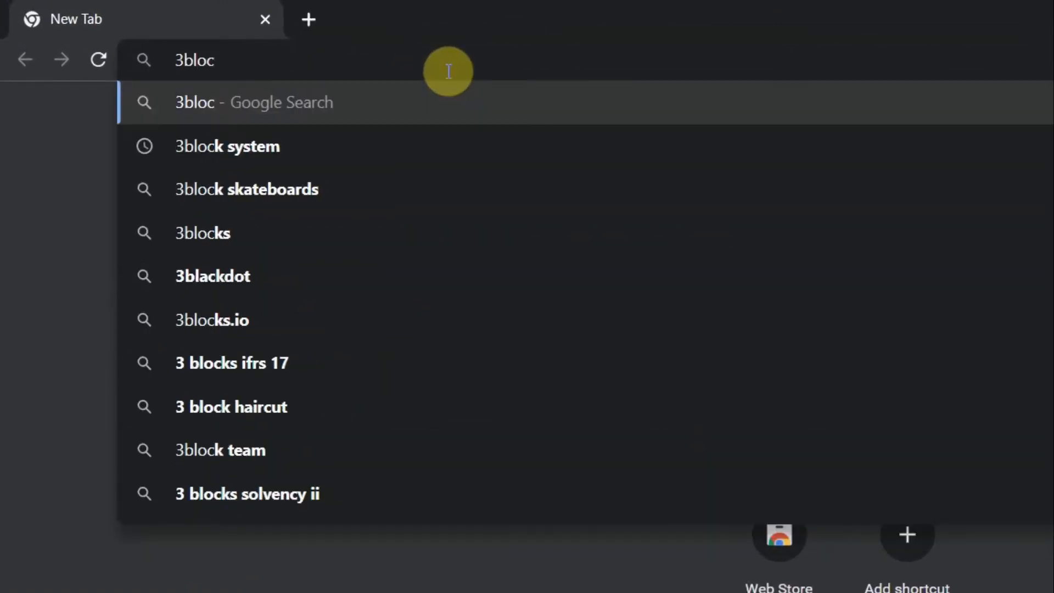
pyautogui.write('k syste')
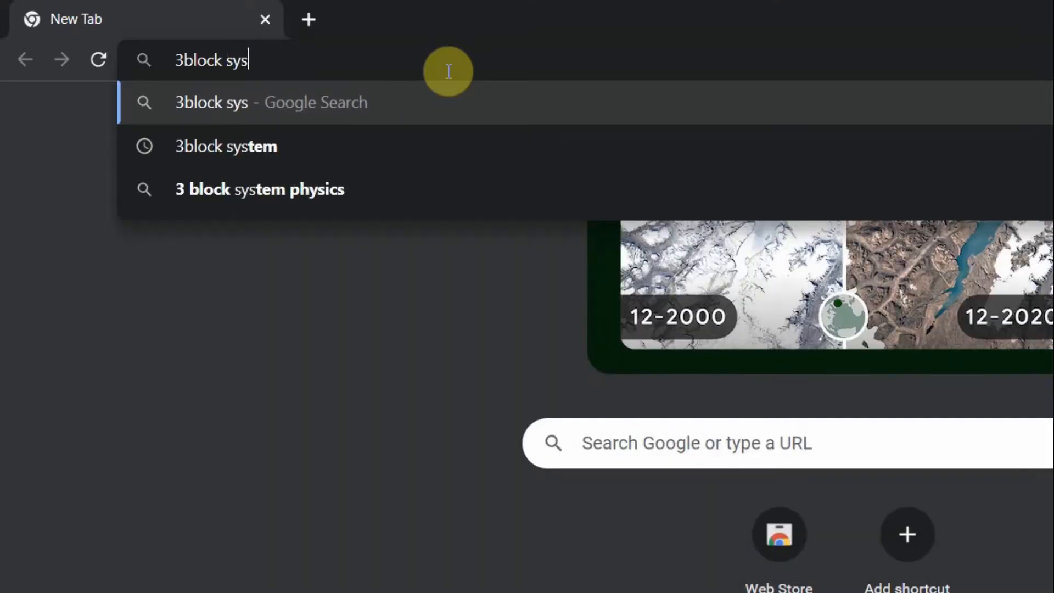
pyautogui.write('m')
pyautogui.press('Return')
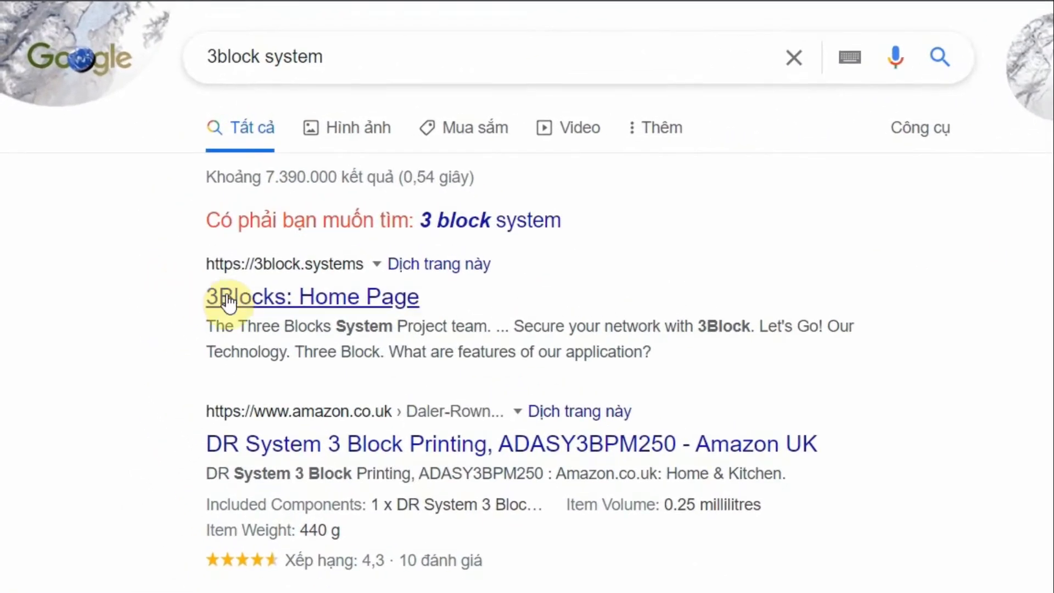
pyautogui.click(226, 299)
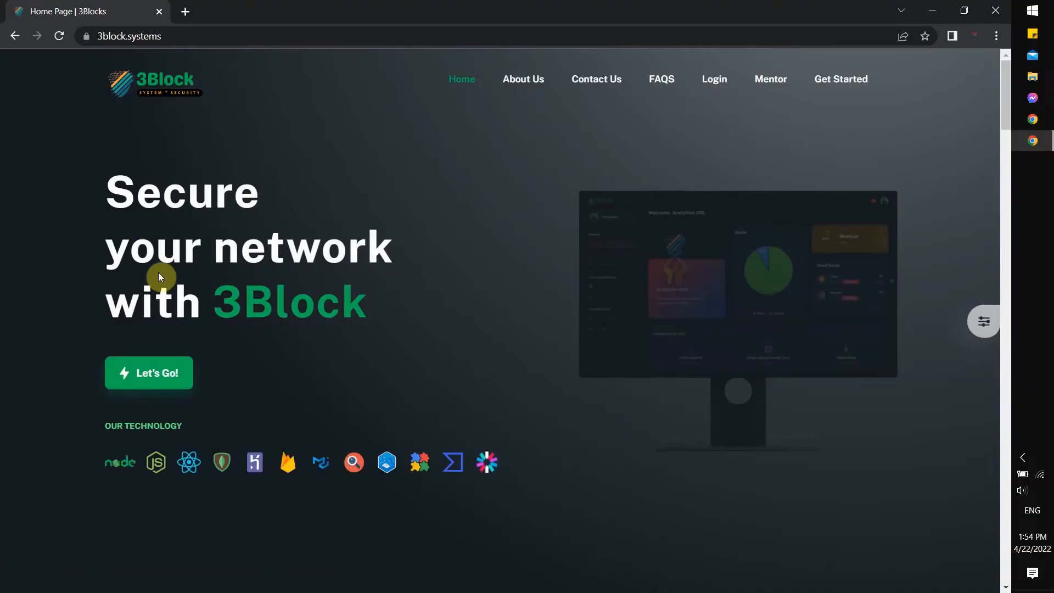
# Step: Look through the home page's sections on features, URL scanning, children blocking contents and user interfaces
pyautogui.scroll(-8, 160, 278)
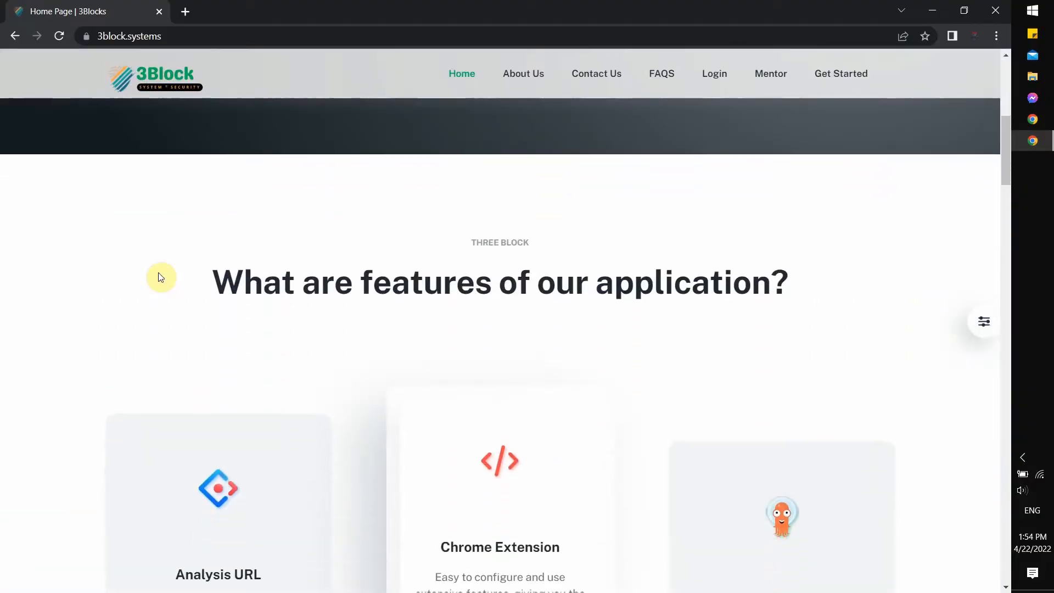
pyautogui.scroll(-10, 160, 277)
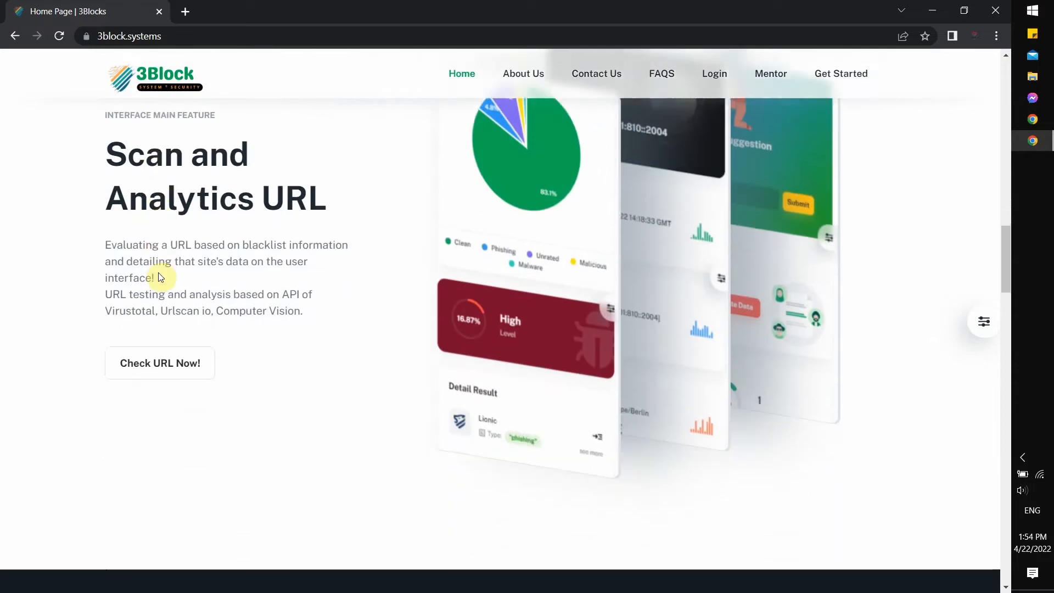
pyautogui.scroll(-10, 160, 277)
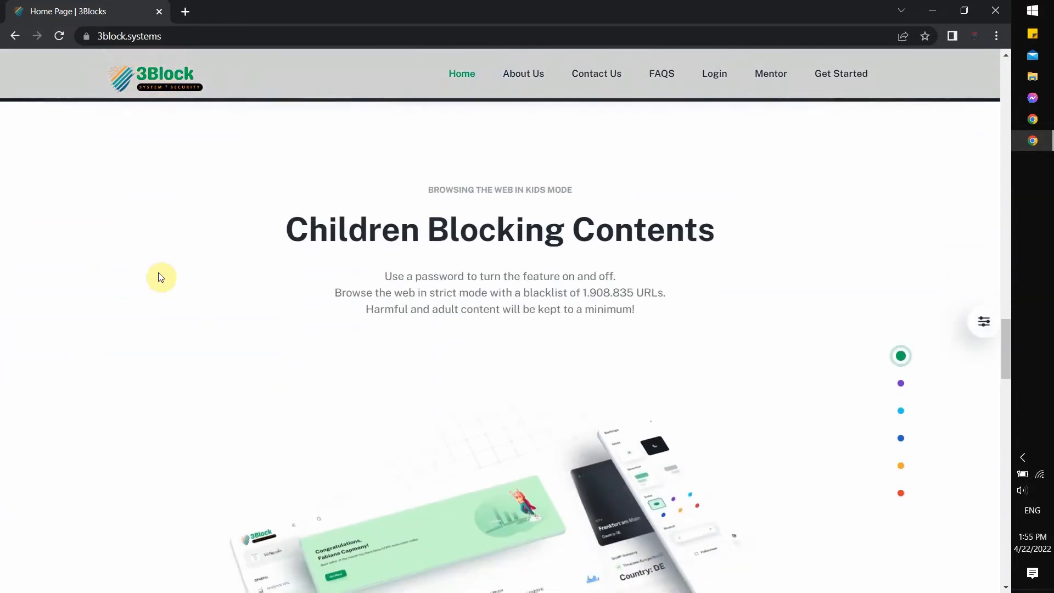
pyautogui.scroll(-10, 160, 277)
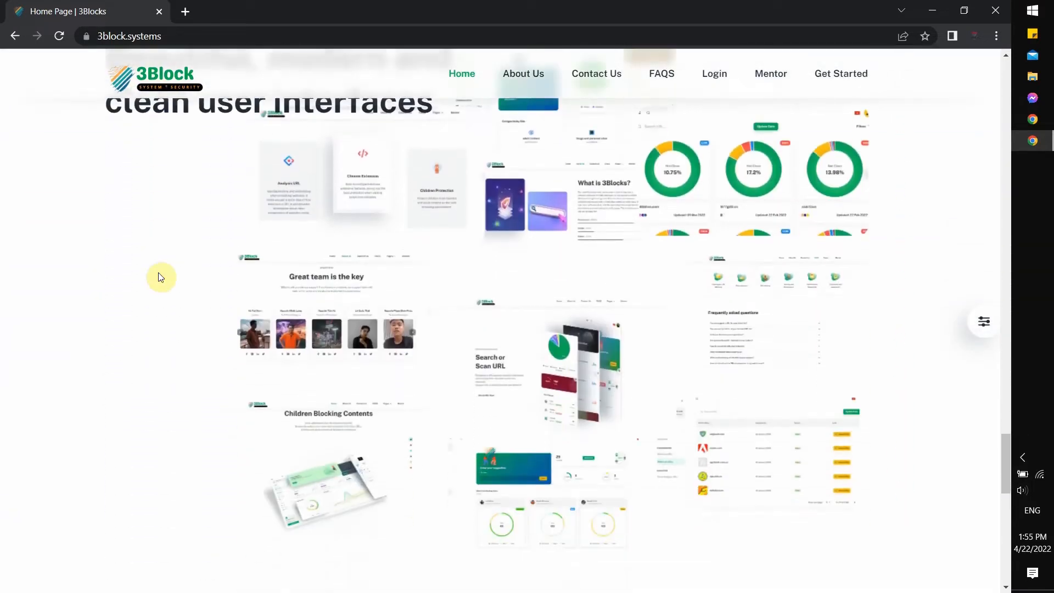
pyautogui.scroll(-10, 158, 272)
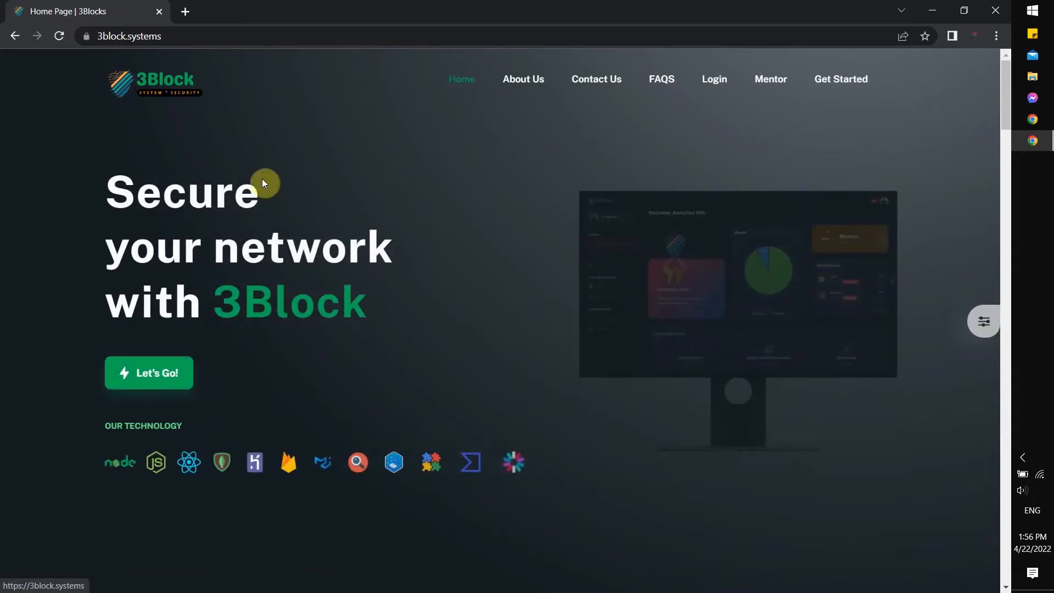
# Step: Fill in the first name, last name and e-mail on the registration form and return to the login page
pyautogui.click(156, 373)
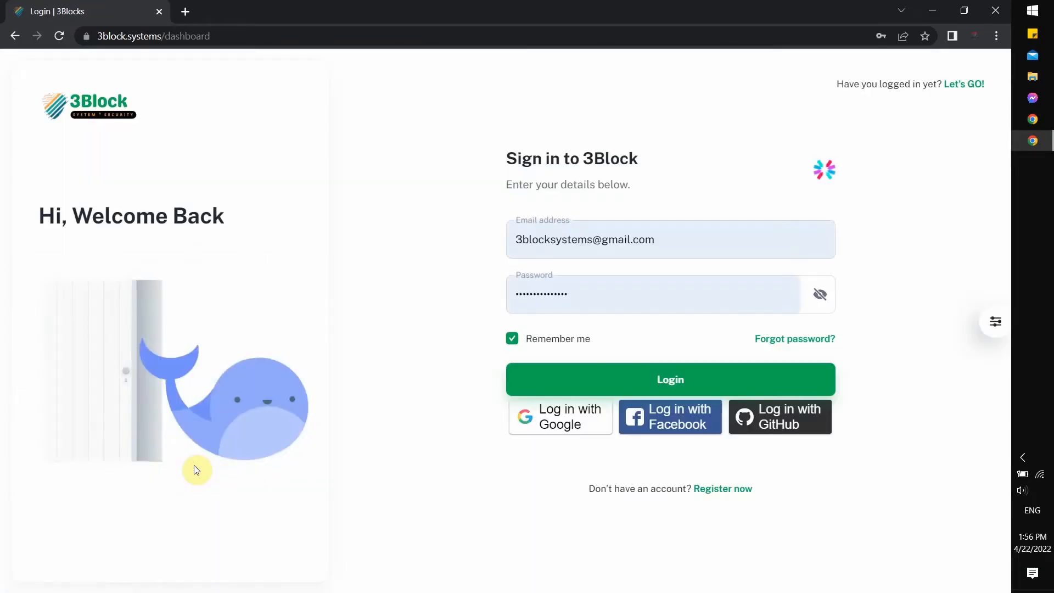
pyautogui.click(722, 489)
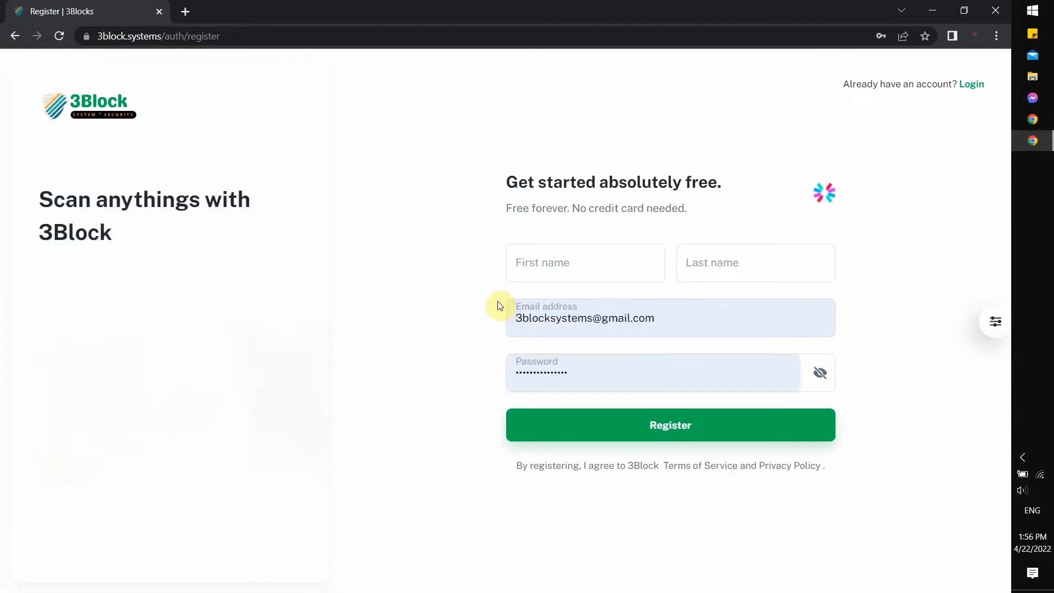
pyautogui.click(529, 262)
pyautogui.click(532, 301)
pyautogui.click(681, 268)
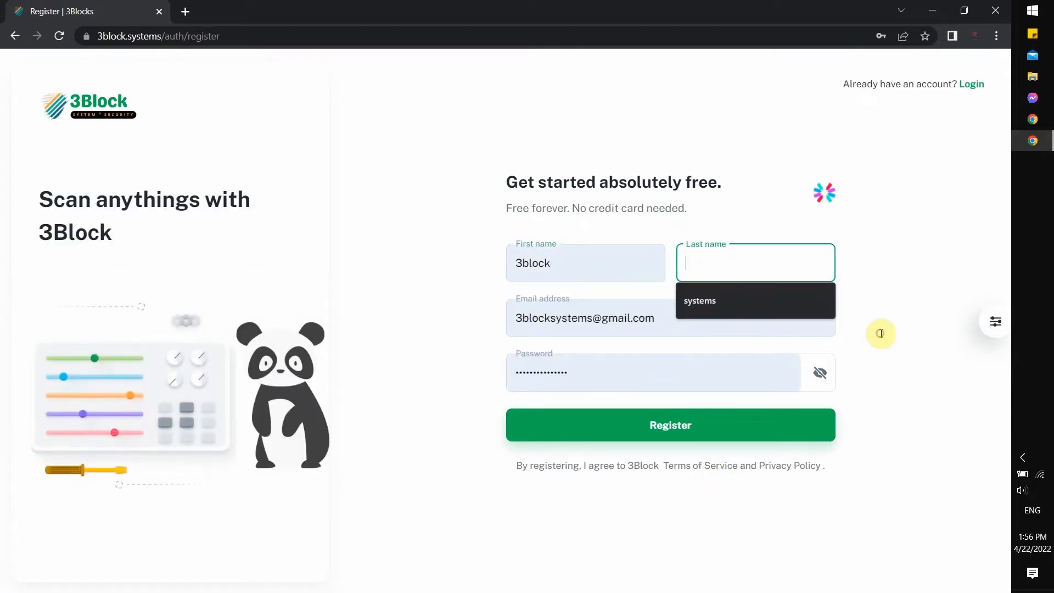
pyautogui.click(703, 294)
pyautogui.click(684, 322)
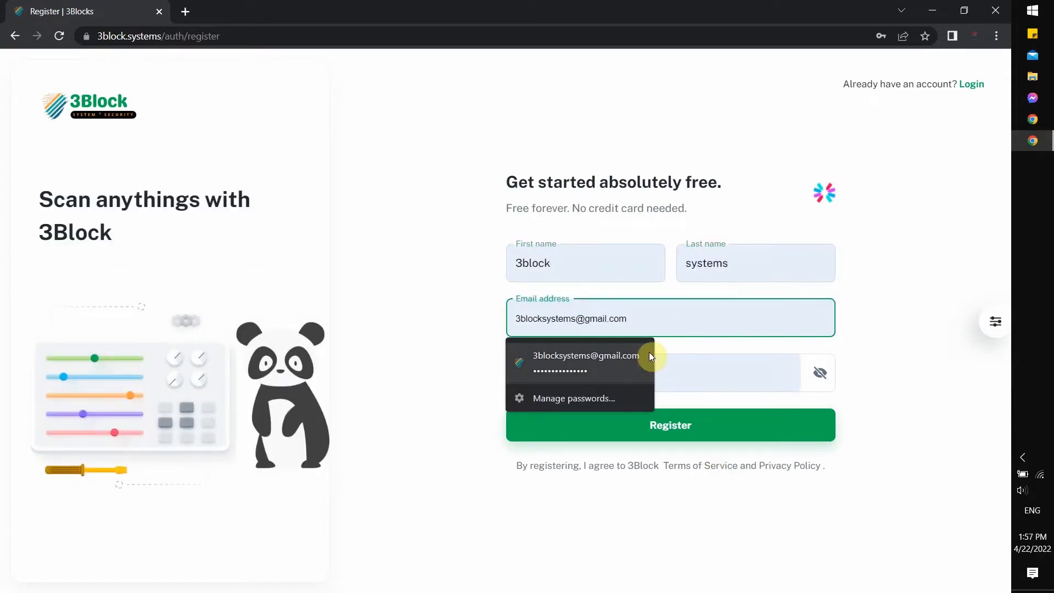
pyautogui.click(587, 492)
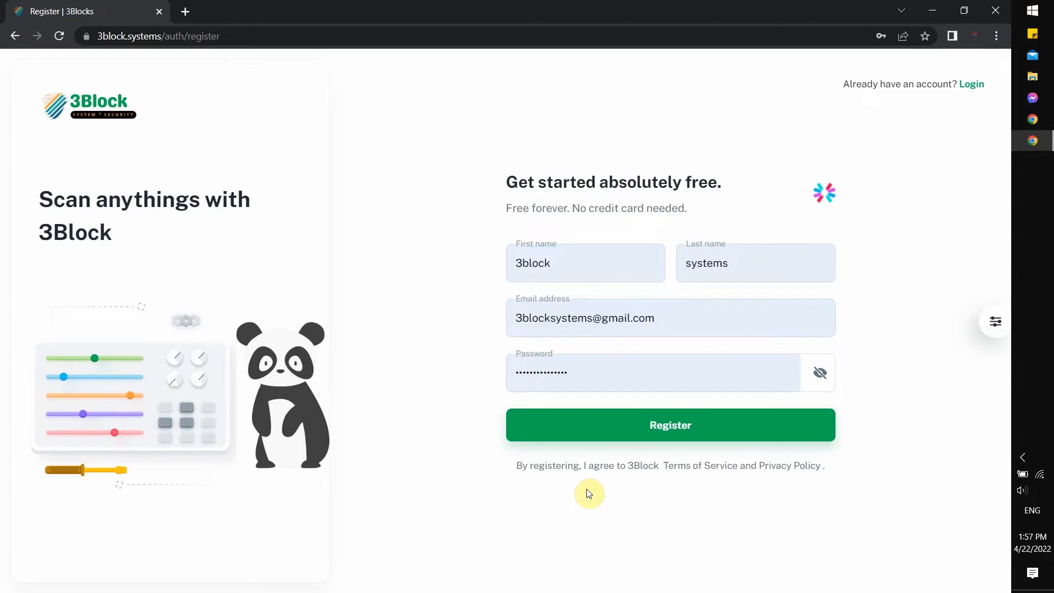
pyautogui.click(971, 84)
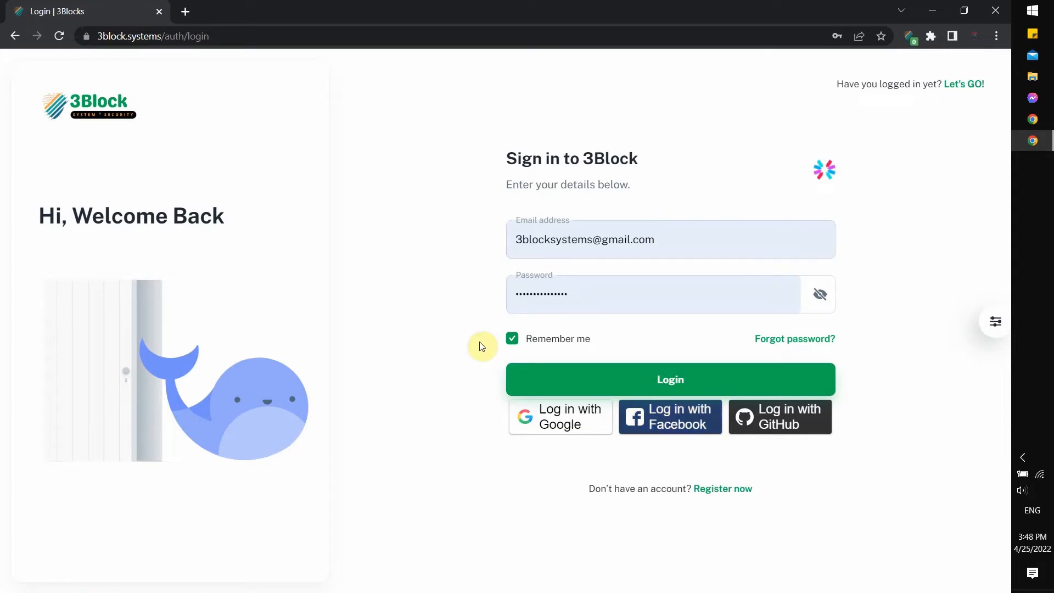
# Step: Try the Facebook sign-in by entering the account e-mail and password, and close its login window without submitting
pyautogui.click(837, 524)
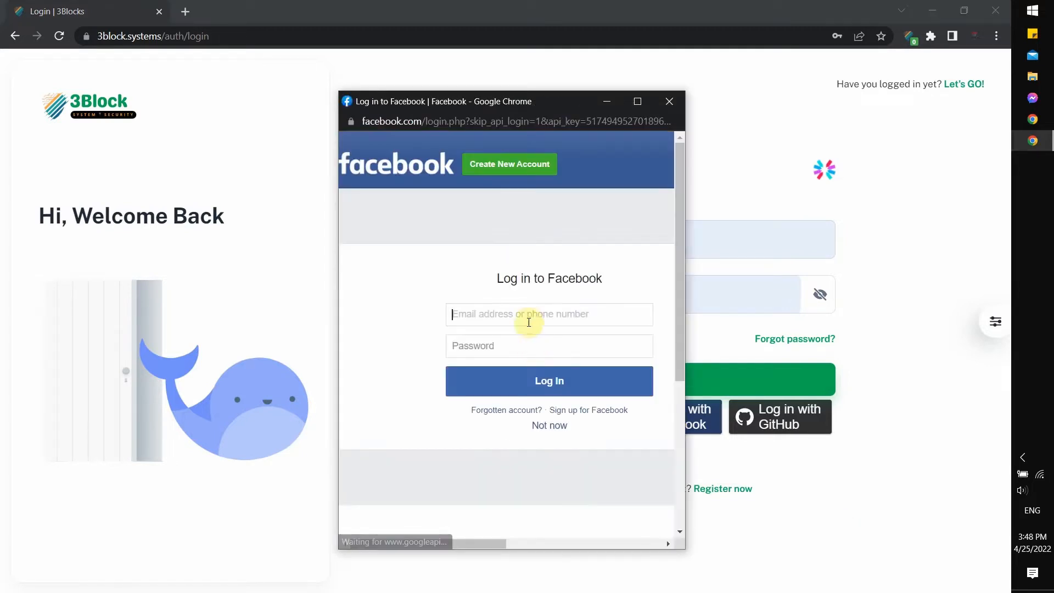
pyautogui.click(519, 315)
pyautogui.click(520, 343)
pyautogui.click(520, 350)
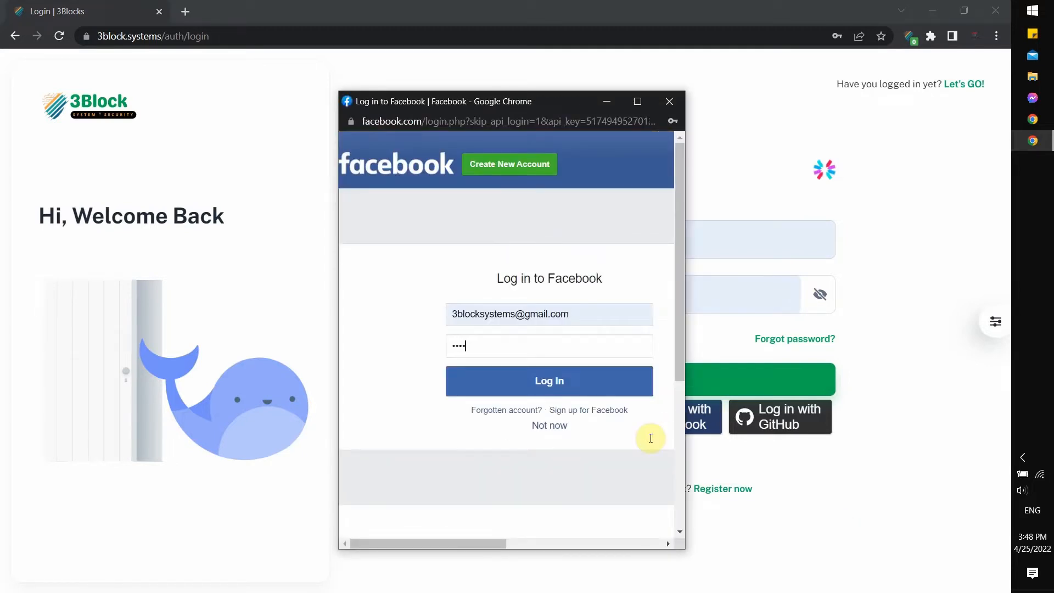
pyautogui.click(671, 102)
# Step: Try the GitHub sign-in by entering the account e-mail and password, and close its login window without submitting
pyautogui.click(783, 414)
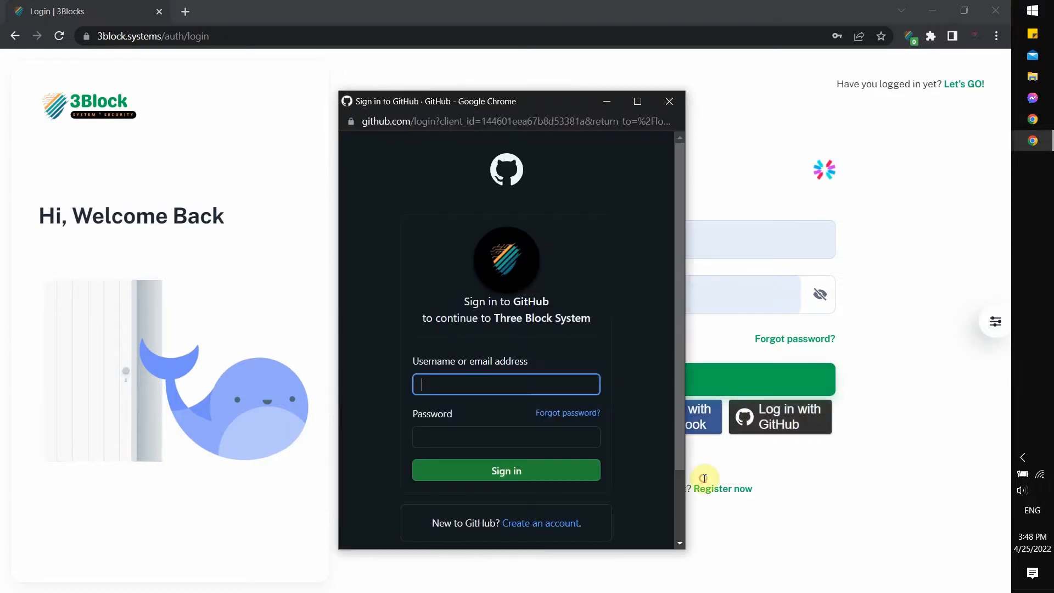
pyautogui.press('Tab')
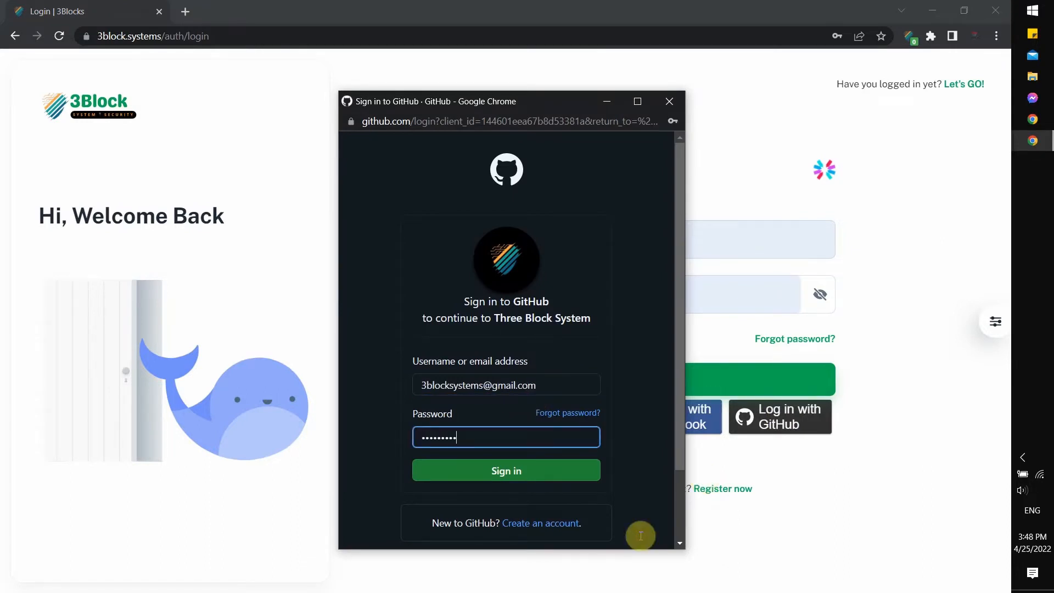
pyautogui.click(673, 105)
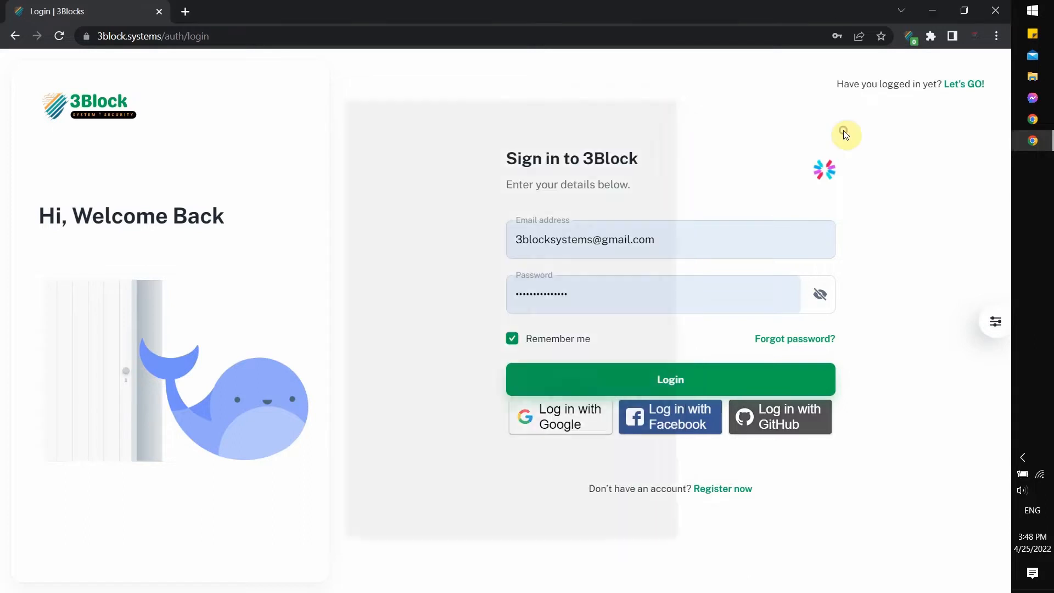
# Step: Sign in with Google and run a URL analysis of acb-vn.org, reviewing its result down to the site categories
pyautogui.click(575, 405)
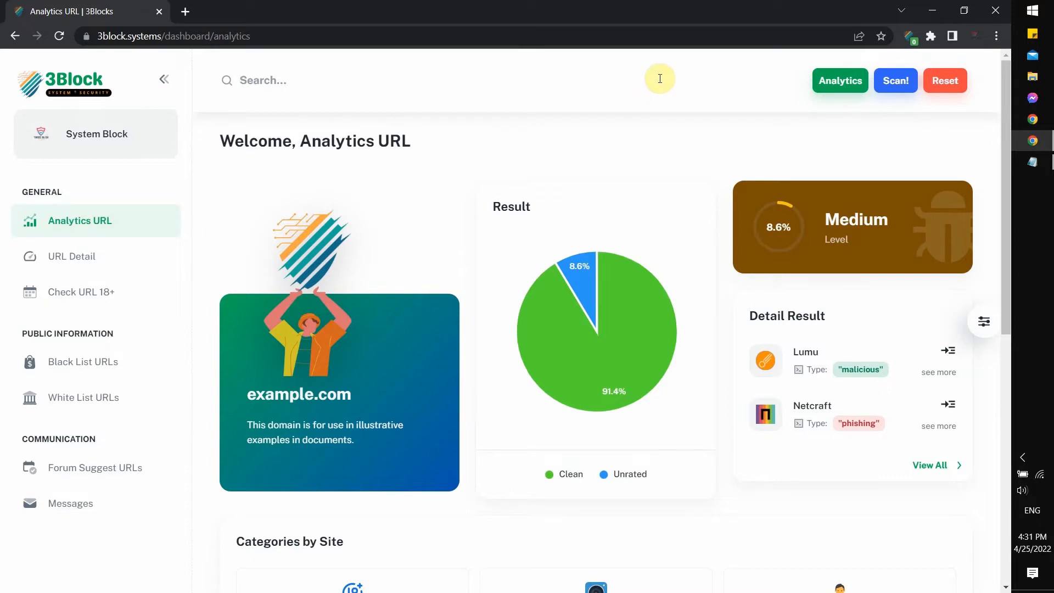
pyautogui.click(811, 92)
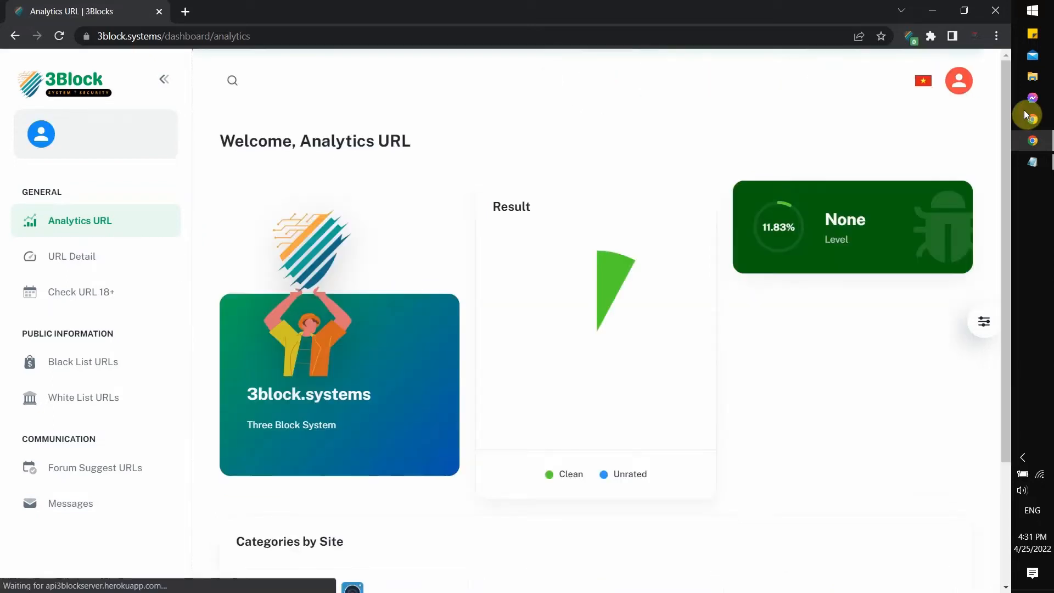
pyautogui.moveTo(1006, 174); pyautogui.dragTo(1004, 277)
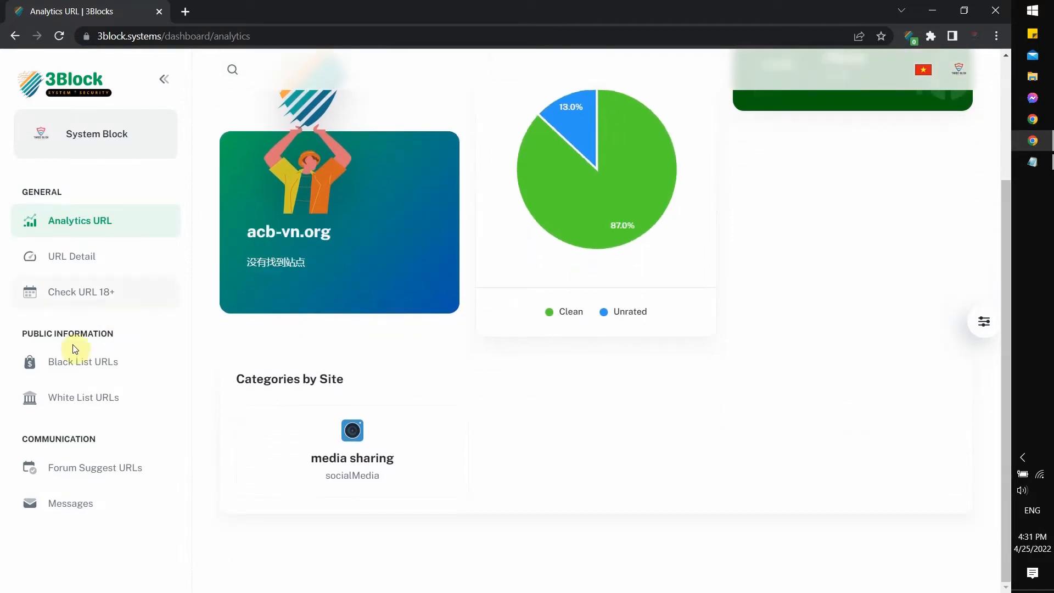
# Step: Open the Black List URLs page and filter the entries to the Medium level
pyautogui.click(75, 363)
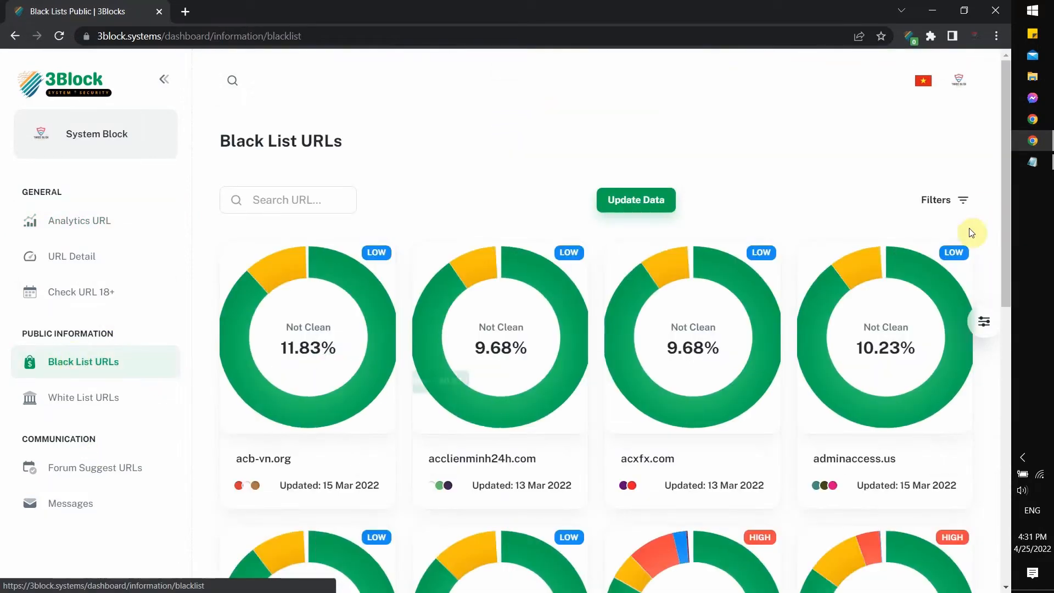
pyautogui.click(962, 199)
pyautogui.click(856, 203)
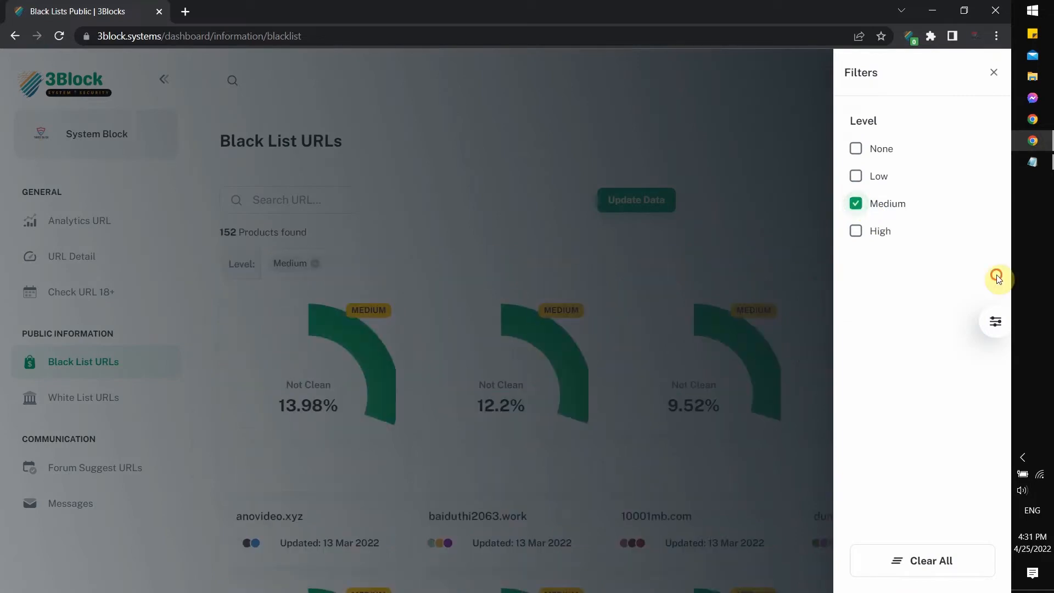
pyautogui.click(758, 253)
pyautogui.scroll(-5, 682, 405)
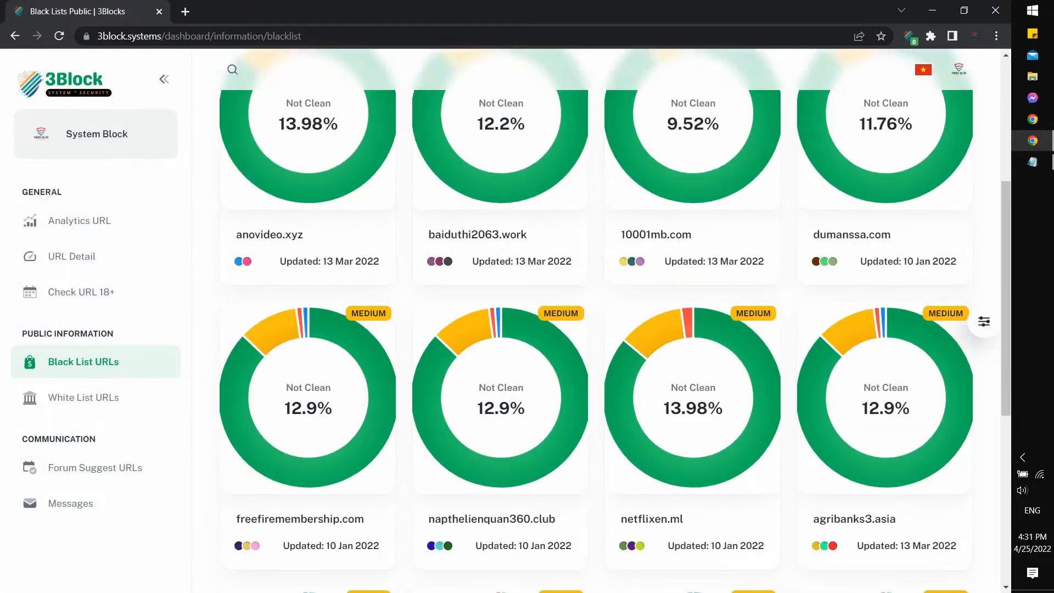
pyautogui.scroll(-7, 501, 433)
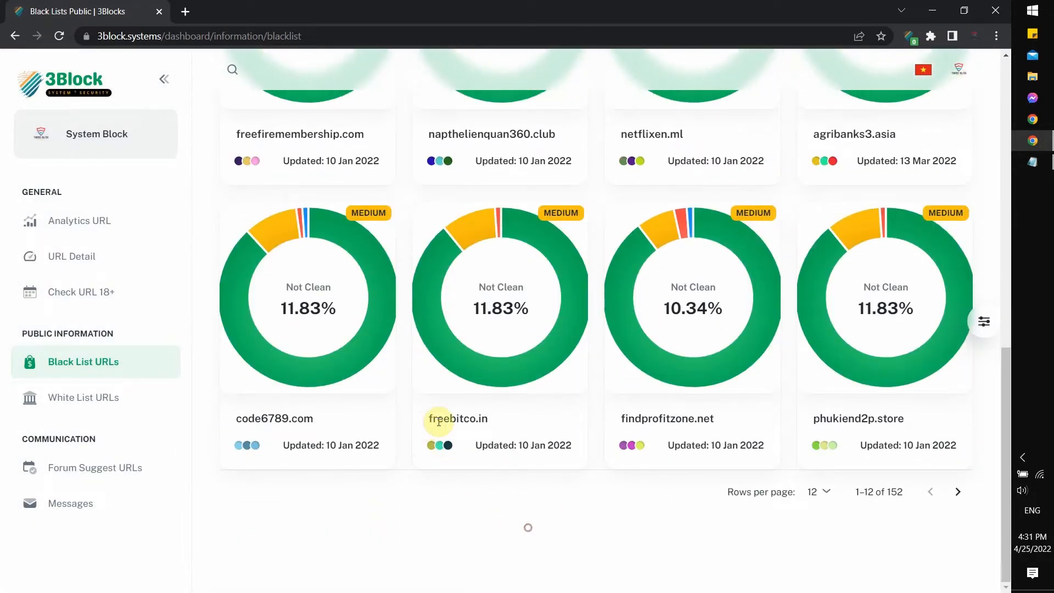
# Step: Copy freebitco.in from the blacklist and run a URL analysis on it, reviewing the result down to the site categories
pyautogui.moveTo(438, 422); pyautogui.dragTo(496, 423)
pyautogui.hotkey('ctrl', 'c')
pyautogui.click(232, 69)
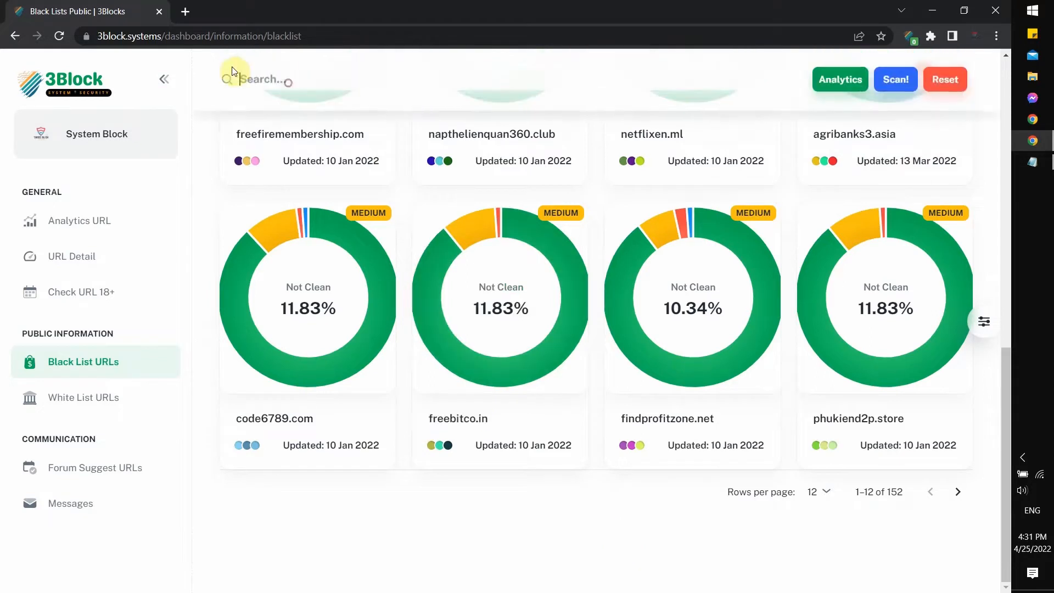
pyautogui.hotkey('ctrl', 'v')
pyautogui.press('Return')
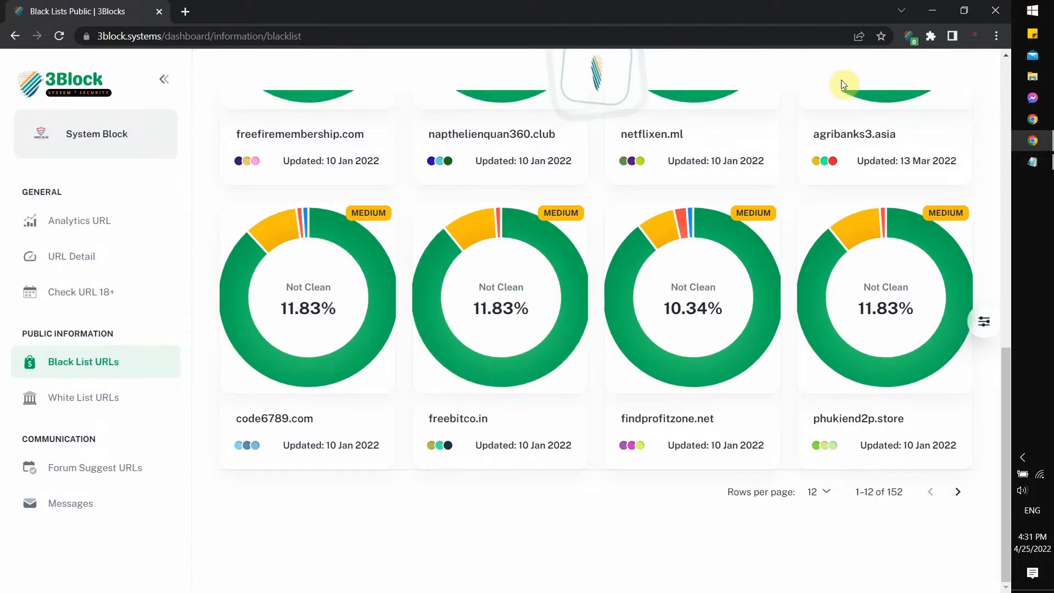
pyautogui.moveTo(1008, 182); pyautogui.dragTo(1001, 373)
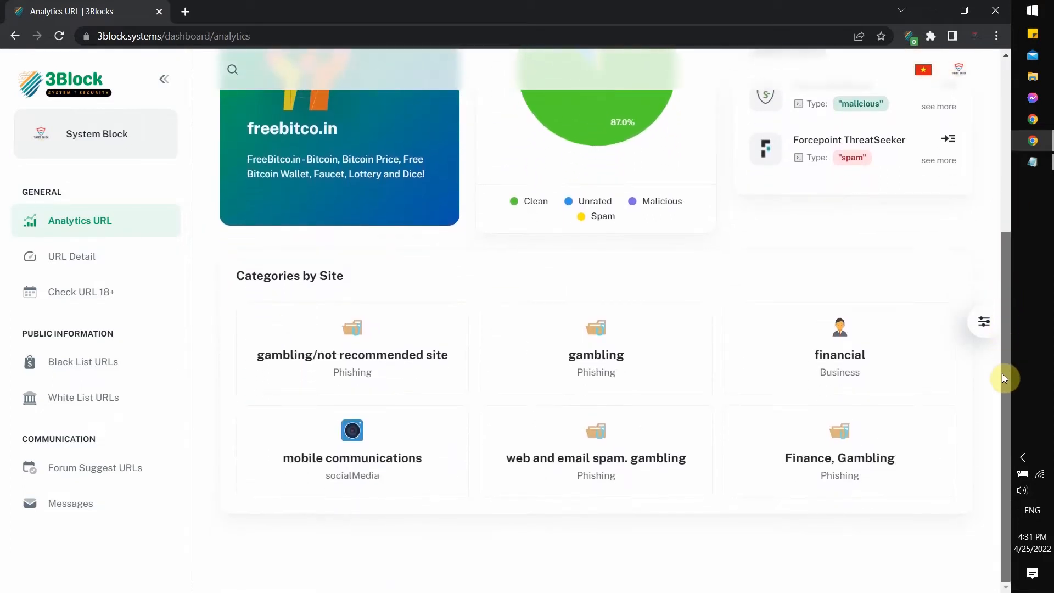
# Step: Return to the Black List URLs page and filter the entries to the High level
pyautogui.click(114, 379)
pyautogui.click(955, 210)
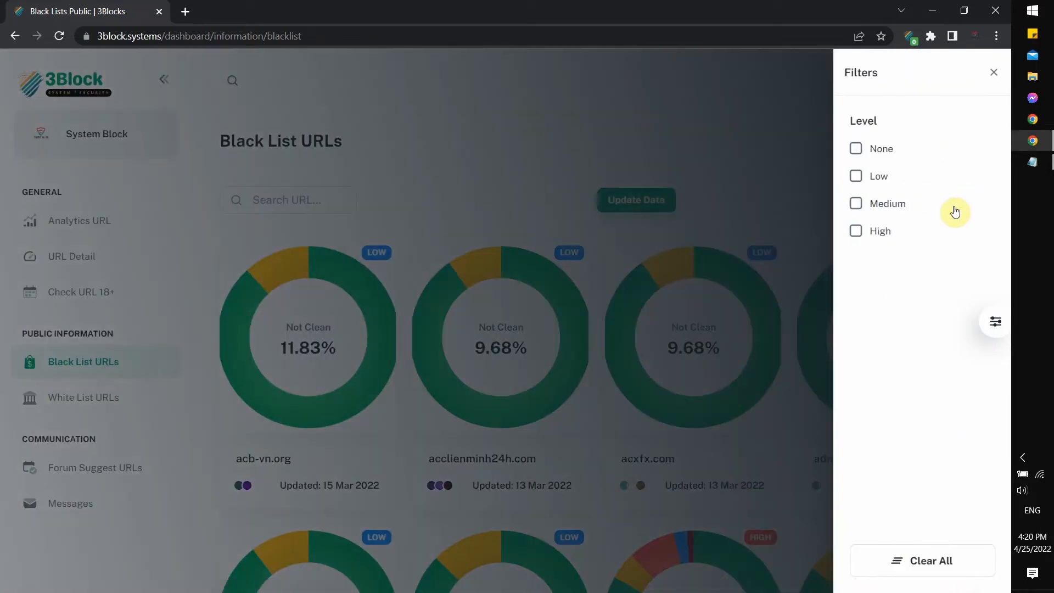
pyautogui.click(855, 230)
pyautogui.click(798, 244)
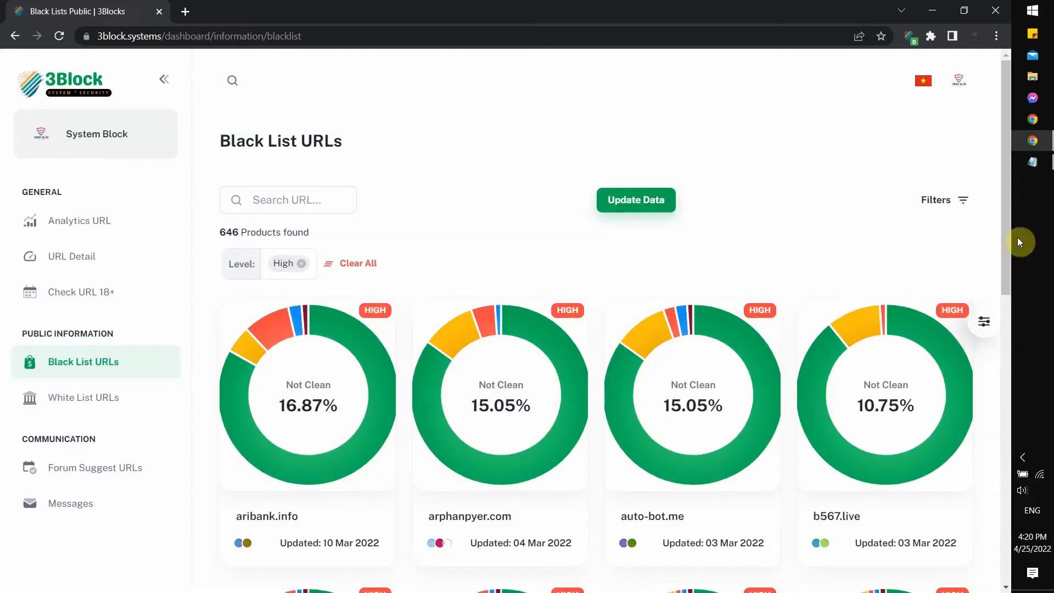
# Step: Copy aribank.info from the blacklist, run a URL analysis on it, and review all detail results down to the site categories
pyautogui.moveTo(1002, 236); pyautogui.dragTo(997, 292)
pyautogui.moveTo(235, 403); pyautogui.dragTo(293, 407)
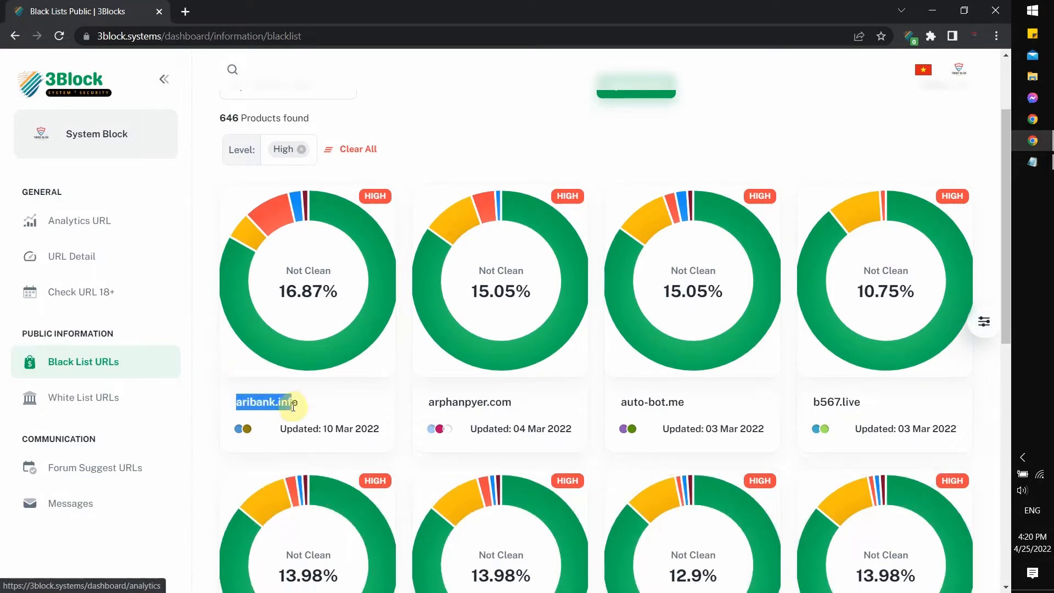
pyautogui.click(449, 79)
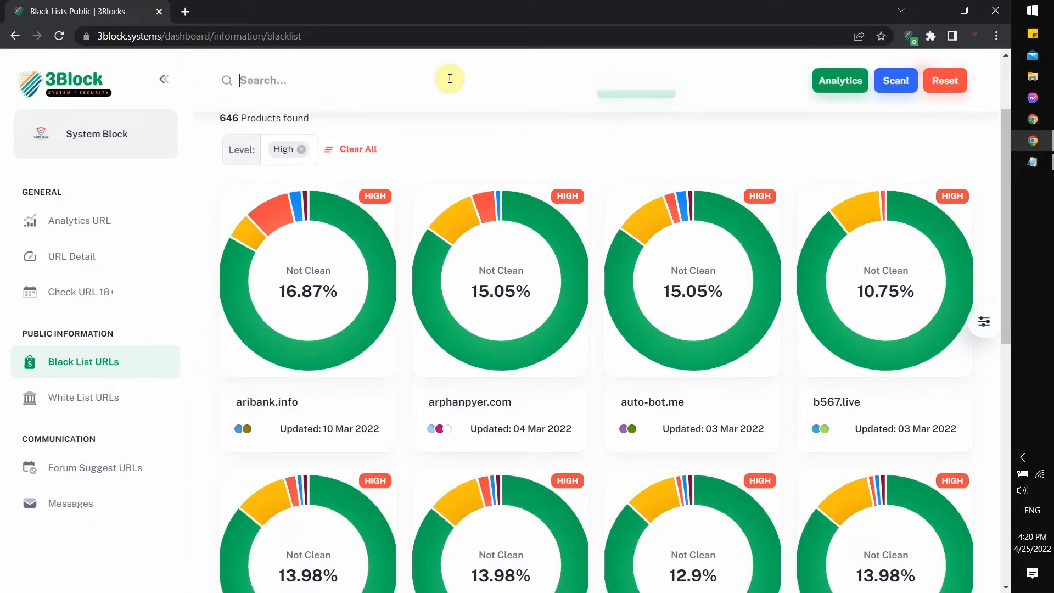
pyautogui.click(837, 83)
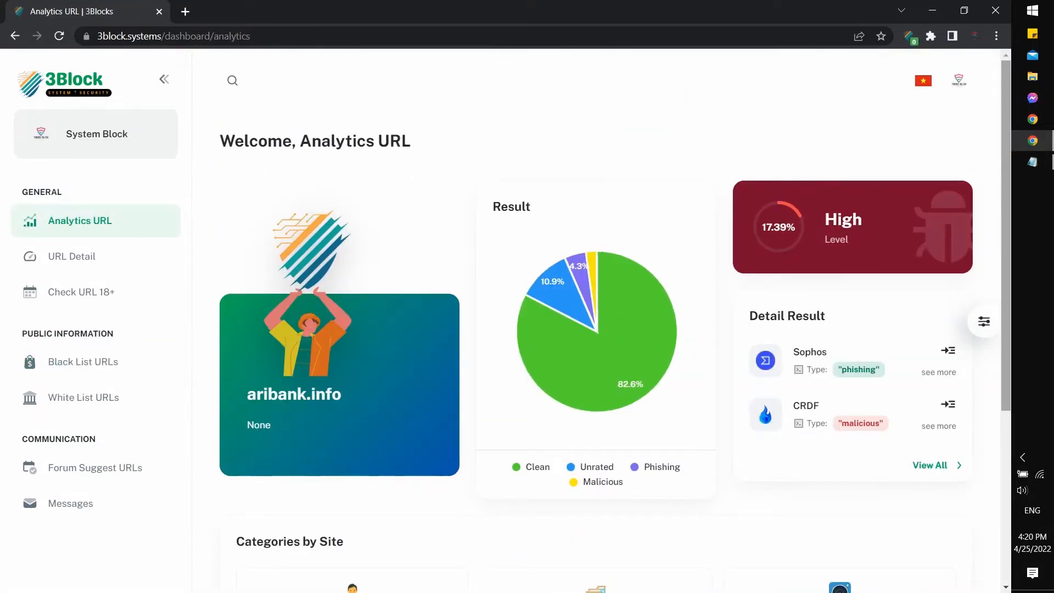
pyautogui.moveTo(1007, 164); pyautogui.dragTo(996, 450)
pyautogui.click(941, 311)
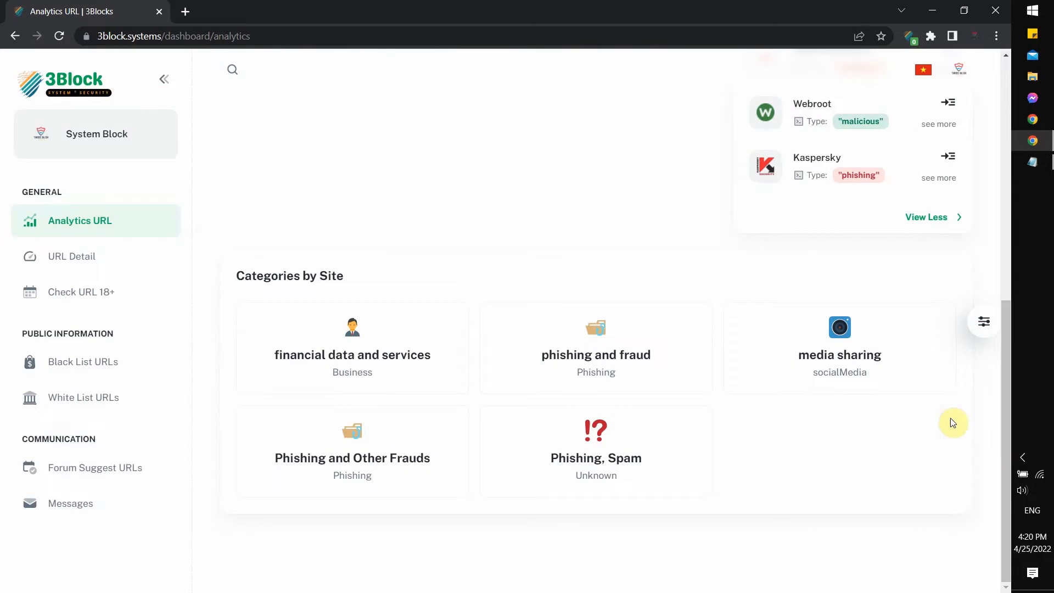
# Step: Copy 1400.vn from the White List URLs page and run a URL analysis on it, reviewing the result down to the site categories
pyautogui.click(57, 396)
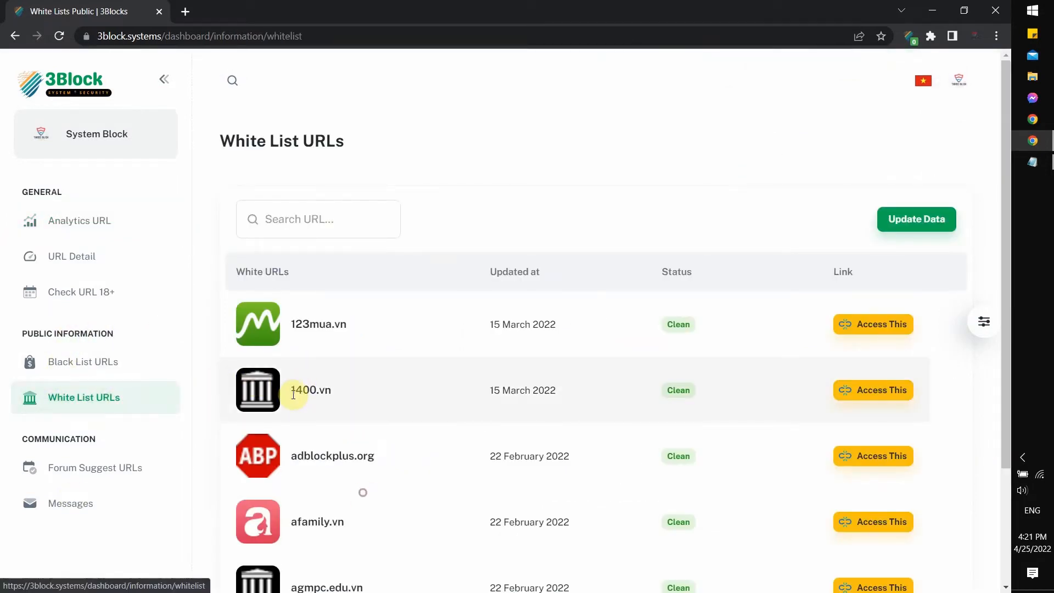
pyautogui.moveTo(293, 394); pyautogui.dragTo(334, 401)
pyautogui.hotkey('ctrl', 'c')
pyautogui.click(232, 83)
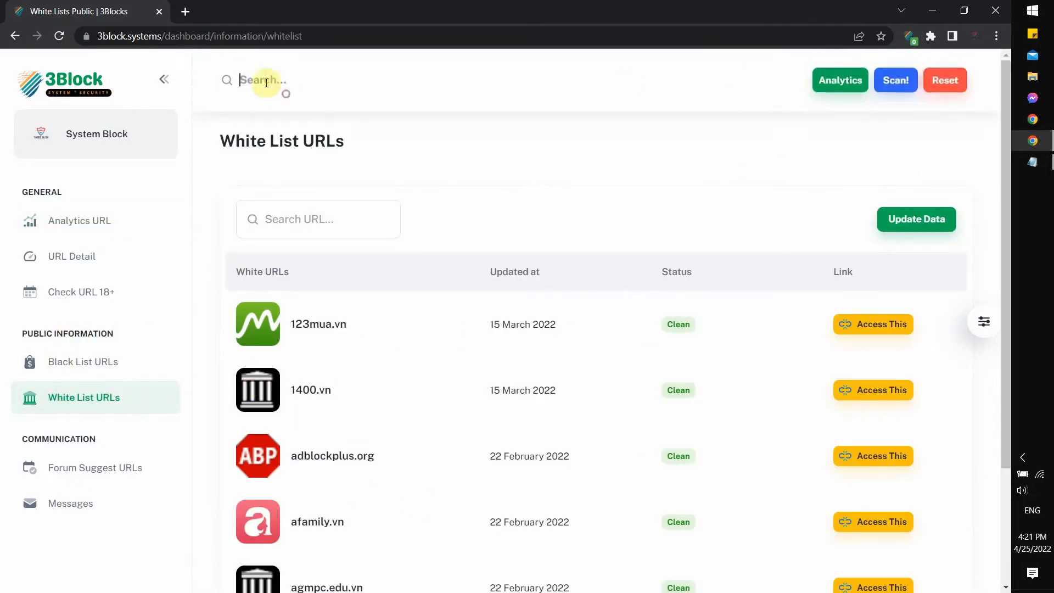
pyautogui.hotkey('ctrl', 'v')
pyautogui.click(831, 88)
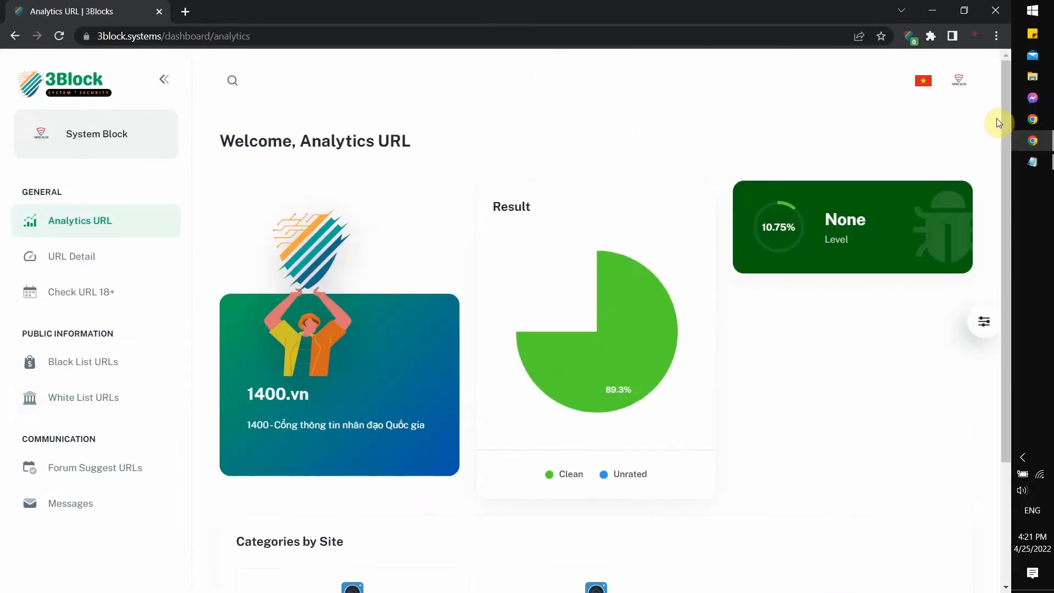
pyautogui.moveTo(1005, 112); pyautogui.dragTo(1008, 249)
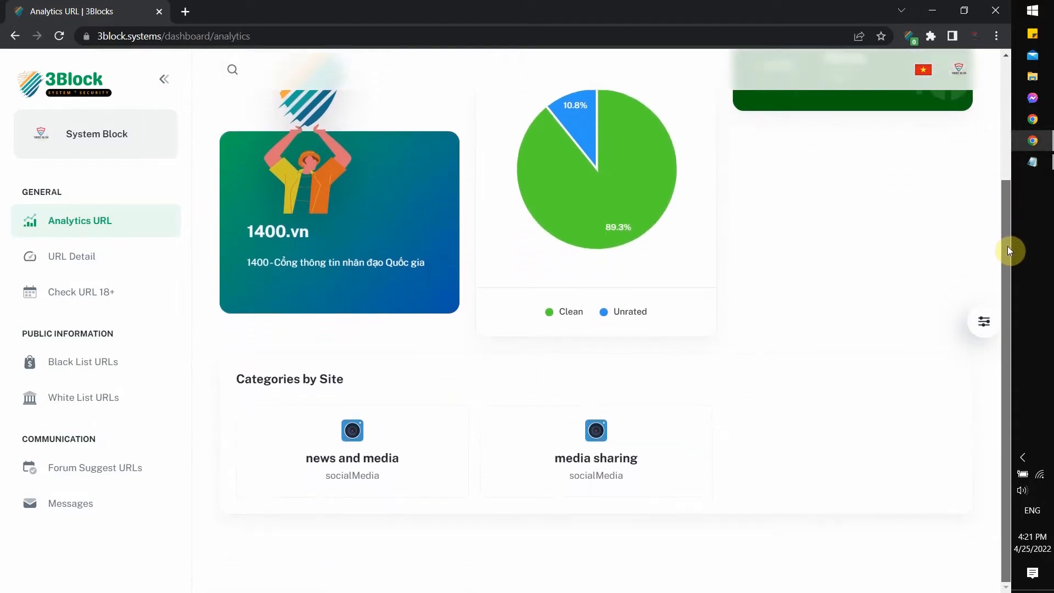
# Step: Open the URL Detail page, scan 3block.systems, and review the scan's details
pyautogui.click(110, 256)
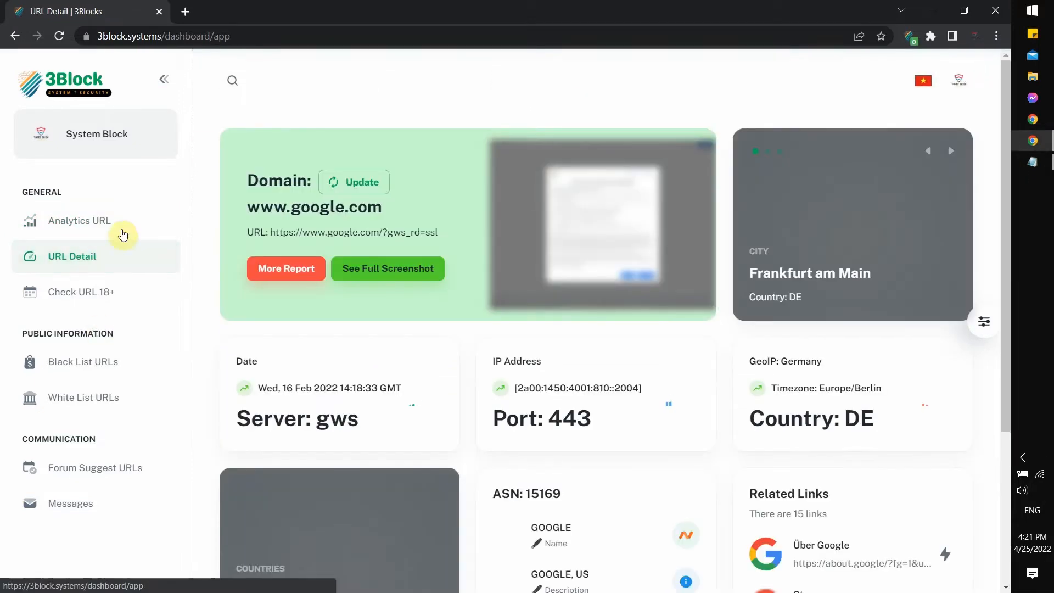
pyautogui.click(231, 83)
pyautogui.write('3')
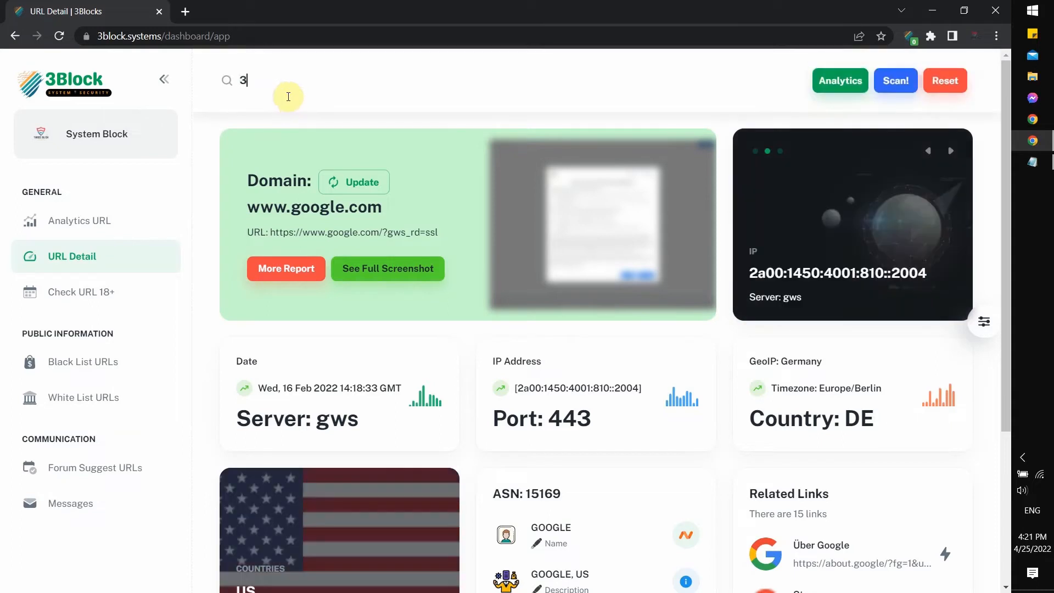
pyautogui.write('block')
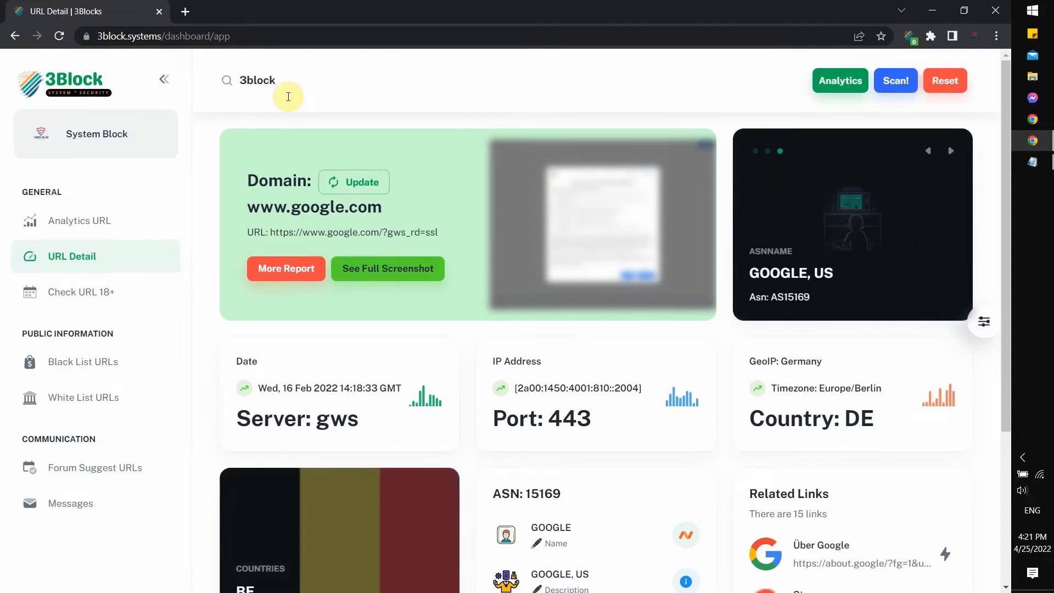
pyautogui.write('.systems')
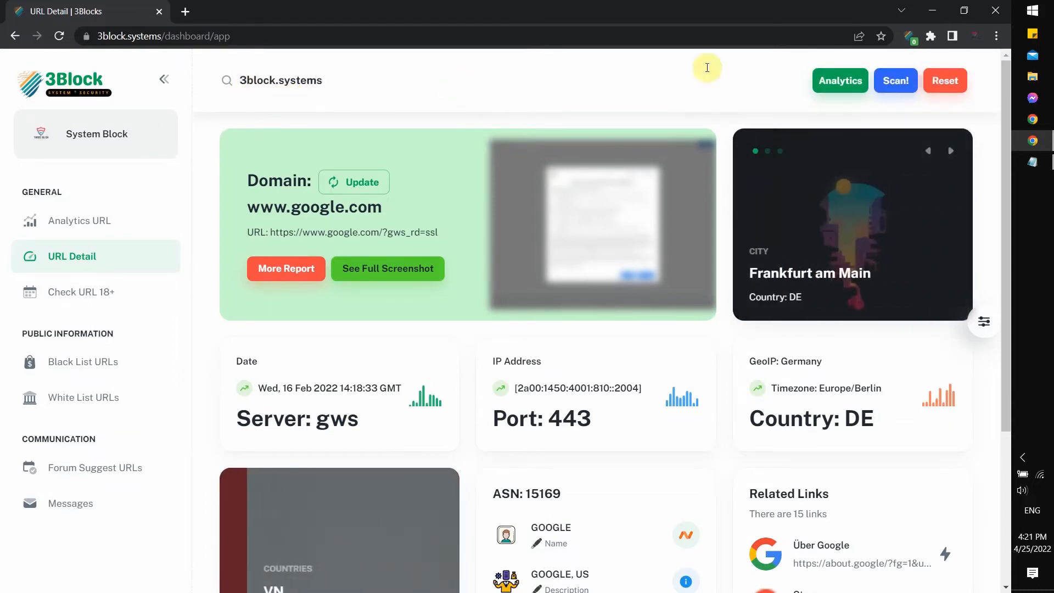
pyautogui.click(878, 80)
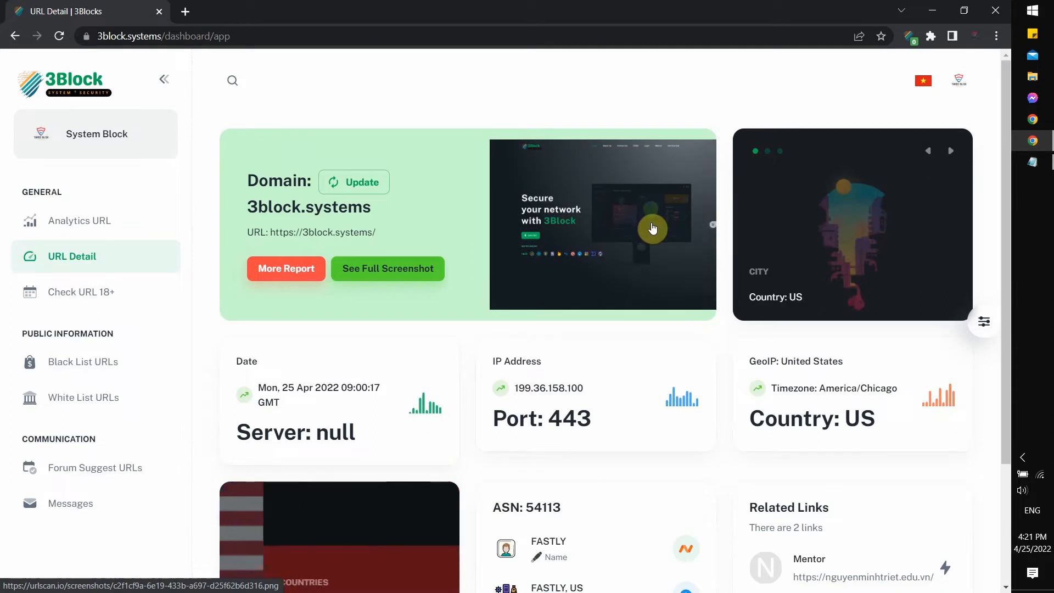
pyautogui.moveTo(1009, 297); pyautogui.dragTo(1004, 418)
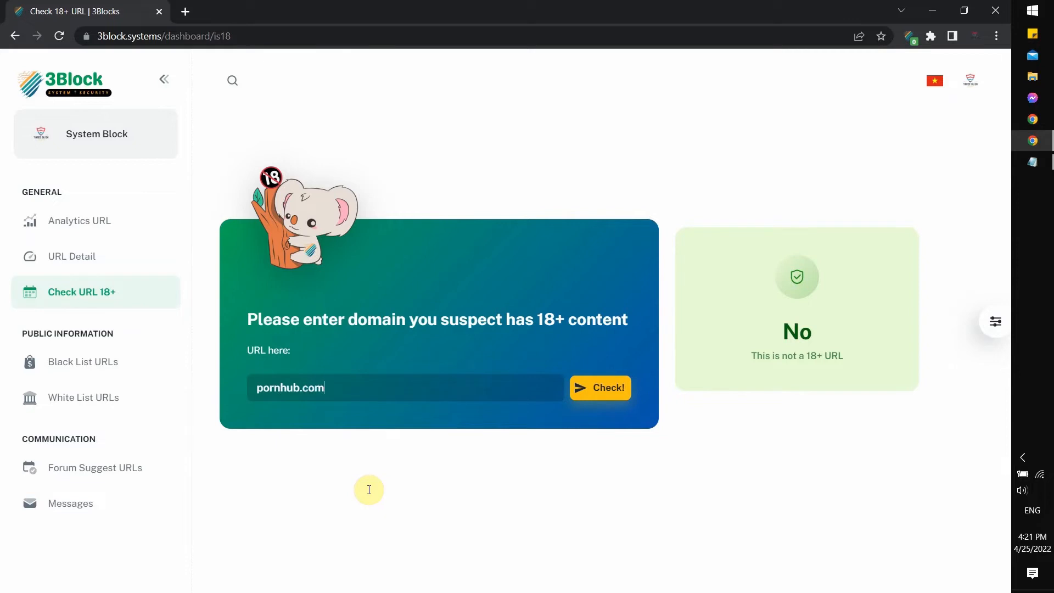
# Step: Check pornhub.com, the xlxx domain and the google domain for 18+ content
pyautogui.click(591, 390)
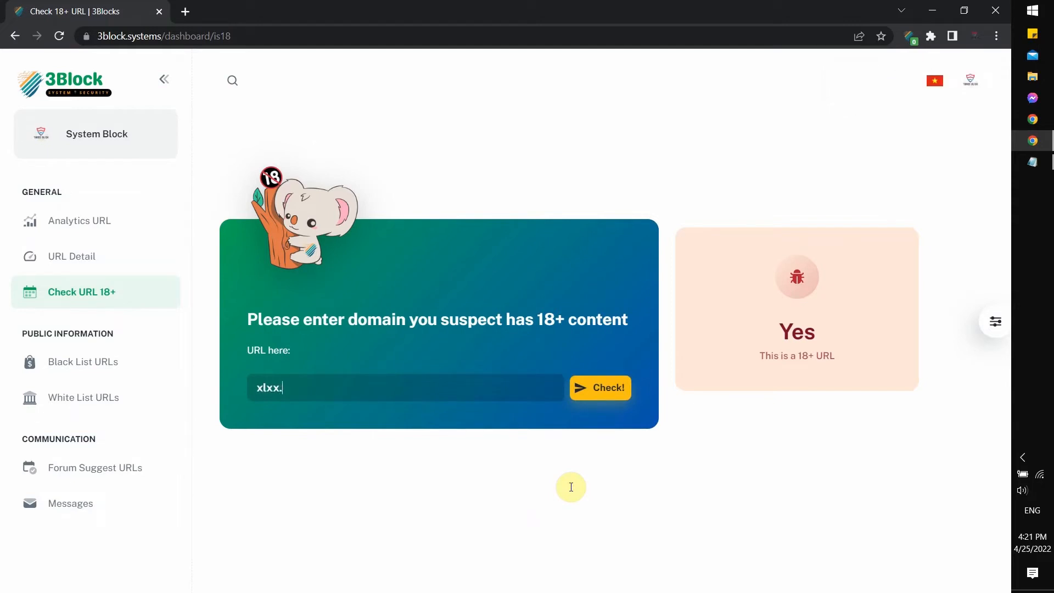
pyautogui.click(610, 398)
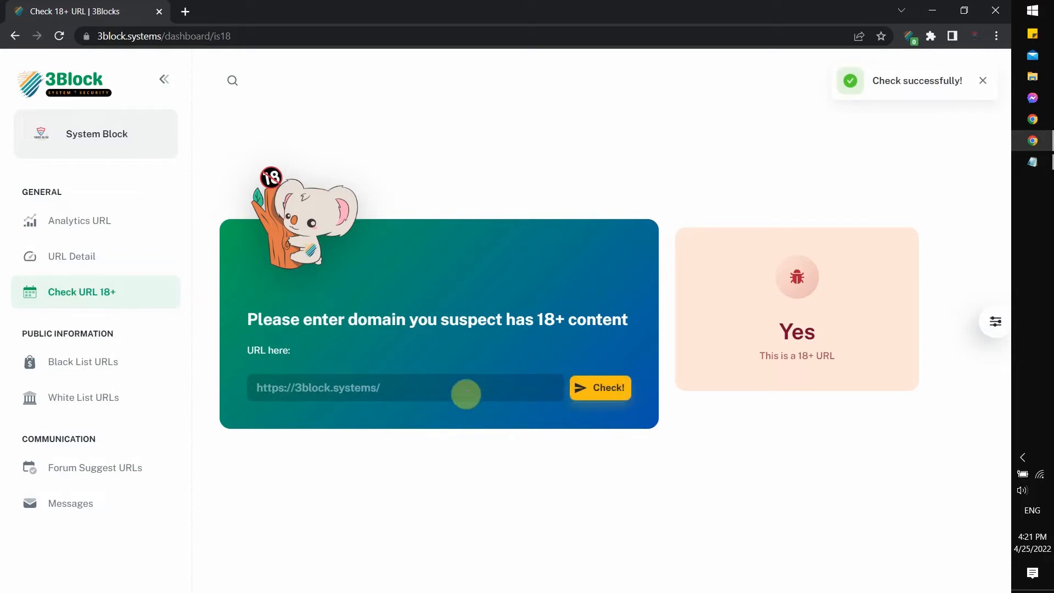
pyautogui.write('goog')
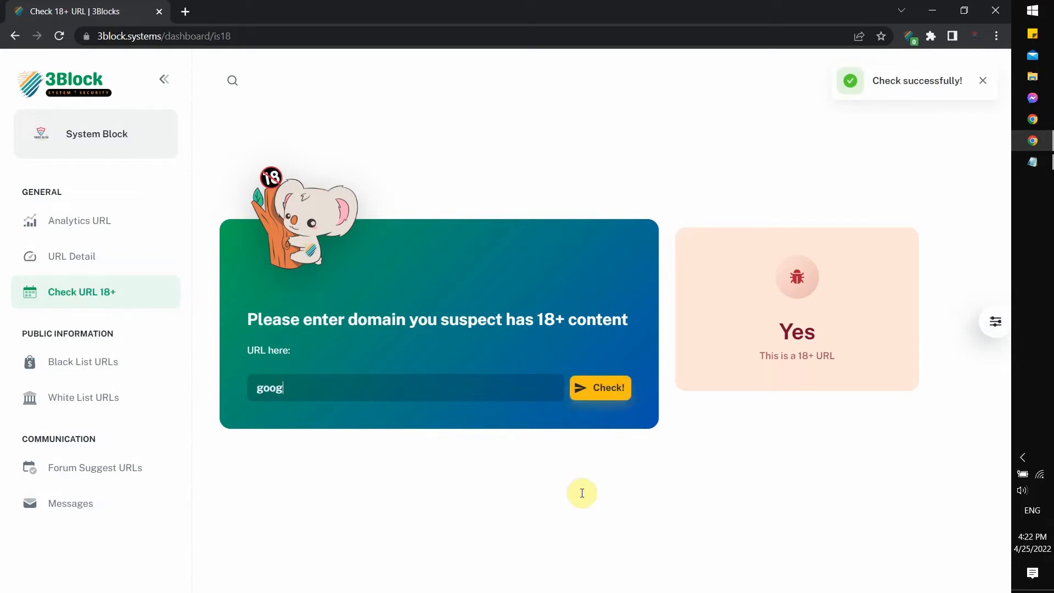
pyautogui.write('le')
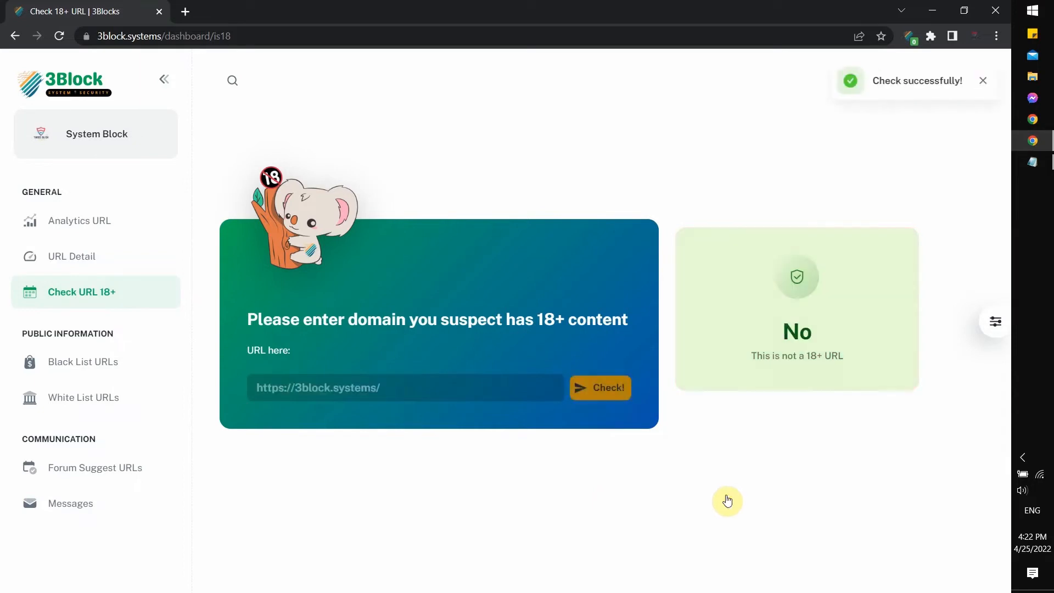
# Step: Check the domain 3block.systems for 18+ content
pyautogui.click(505, 391)
pyautogui.write('3b')
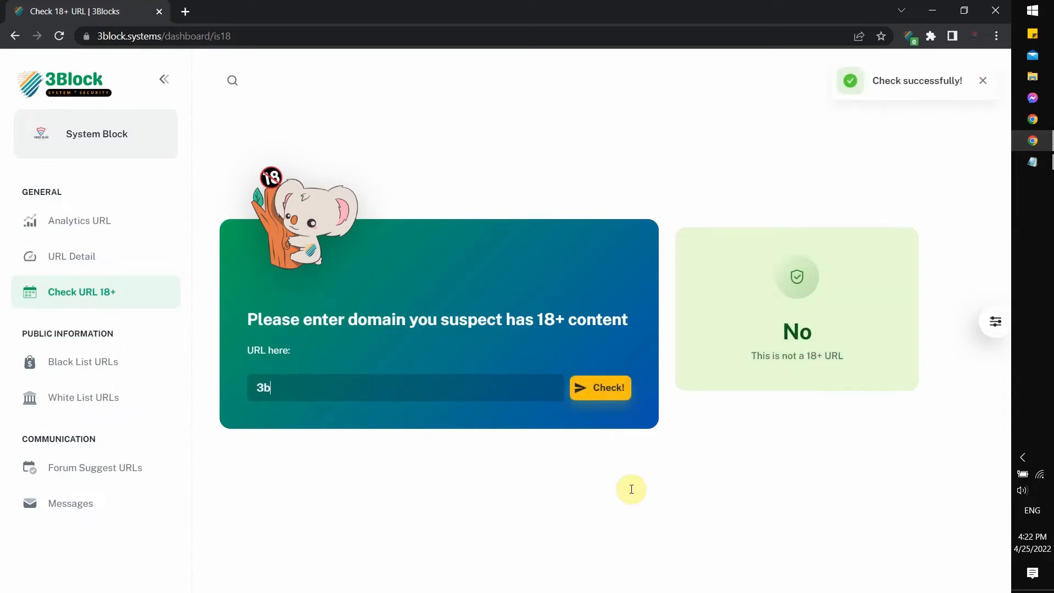
pyautogui.write('lock.systems')
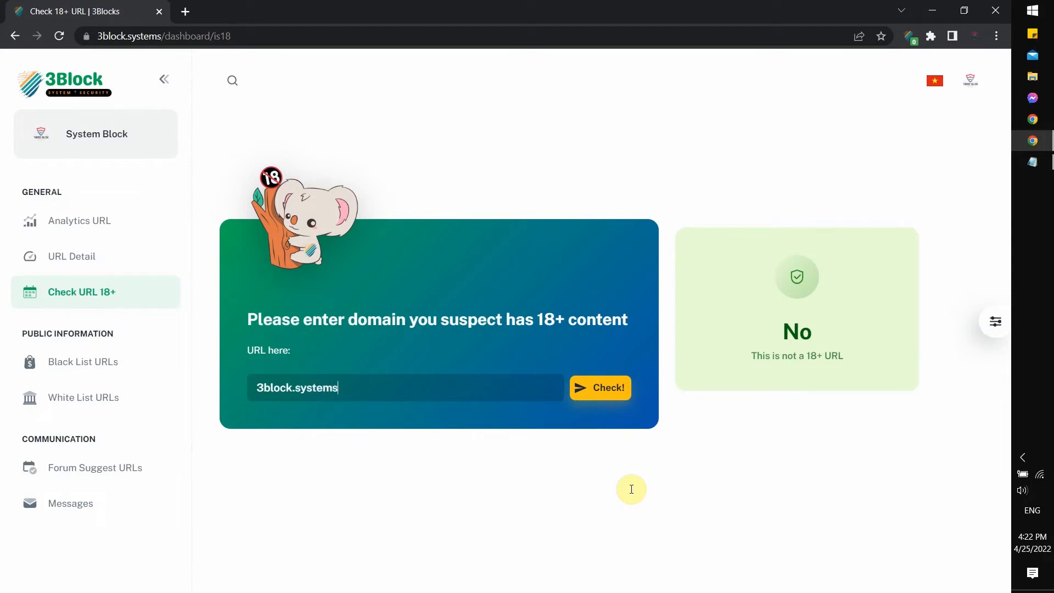
pyautogui.click(598, 387)
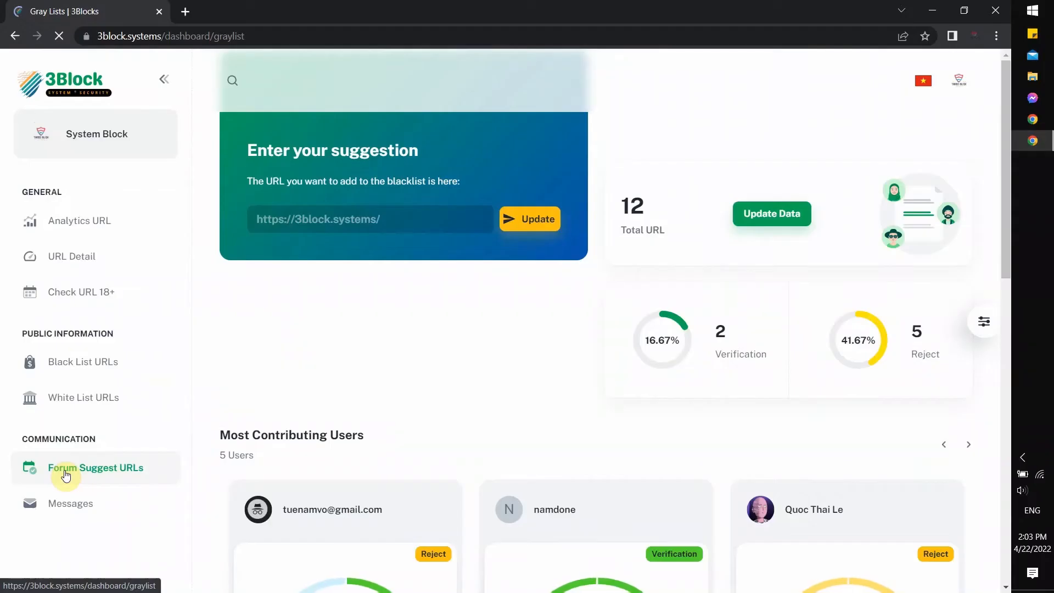
# Step: Submit abc.com as a blacklist suggestion on the Forum Suggest URLs page
pyautogui.click(42, 468)
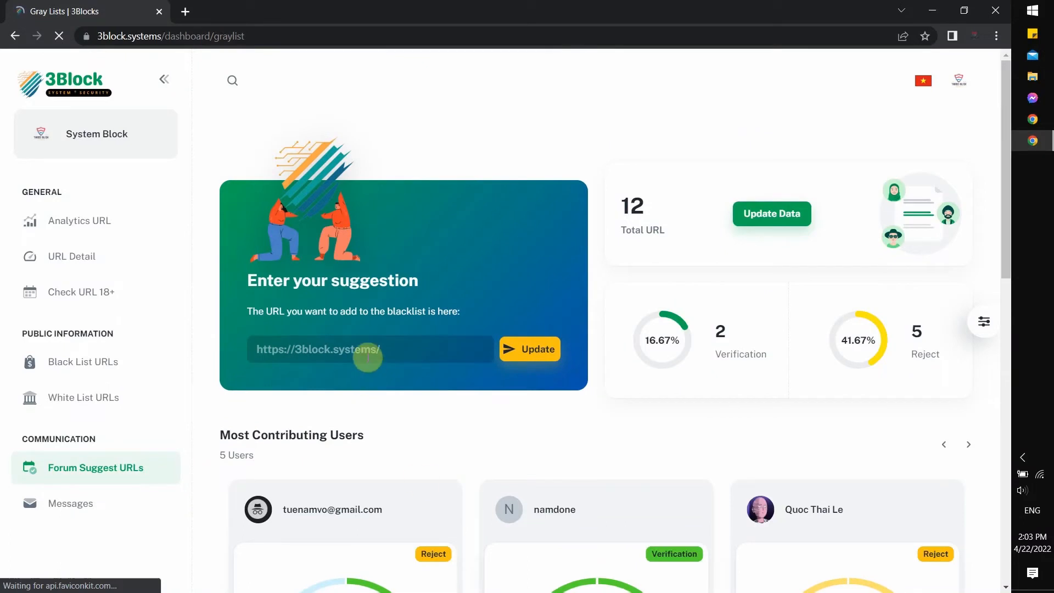
pyautogui.write('abc.com')
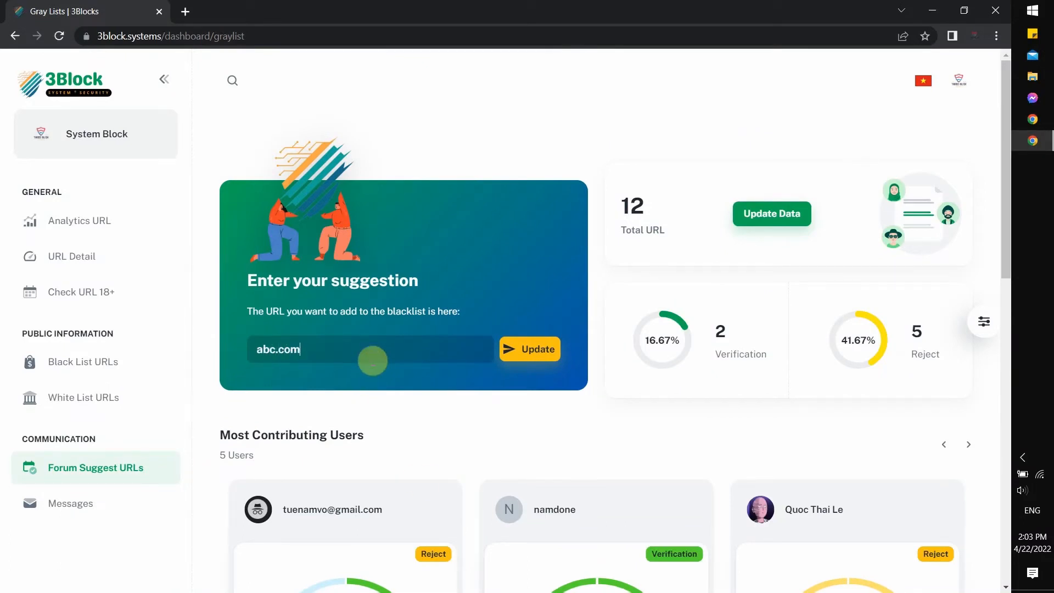
pyautogui.click(513, 349)
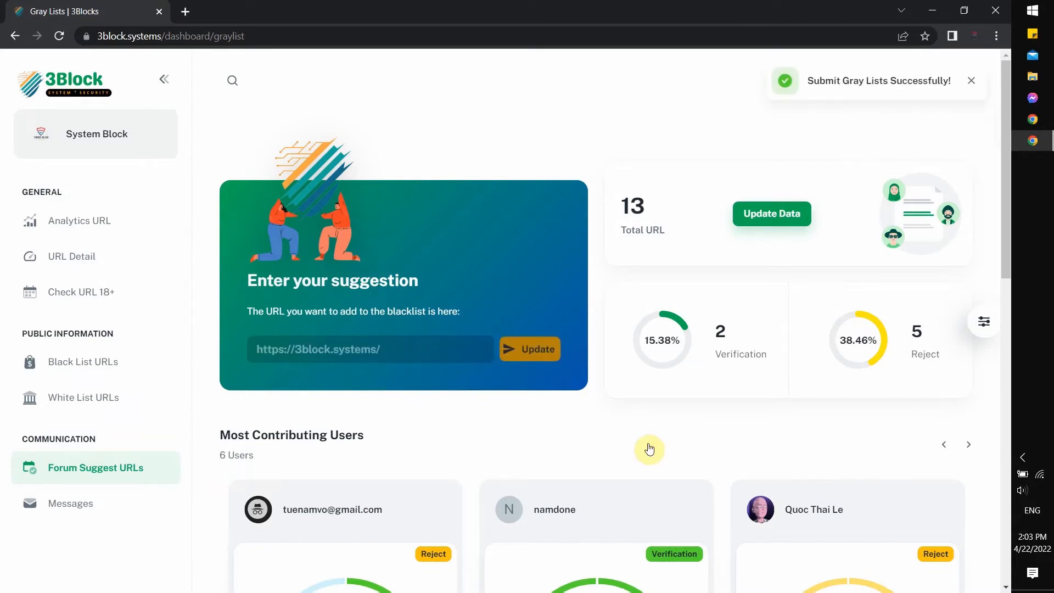
# Step: Review the most contributing users and the fully expanded Gray Lists table down to the abc.com entry
pyautogui.scroll(-3, 708, 515)
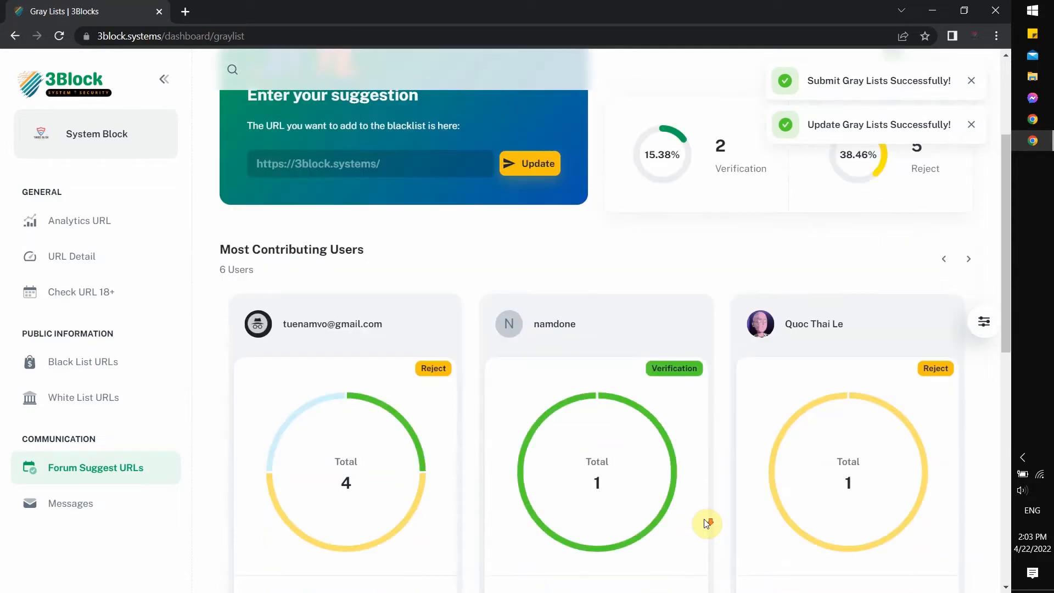
pyautogui.scroll(-7, 706, 522)
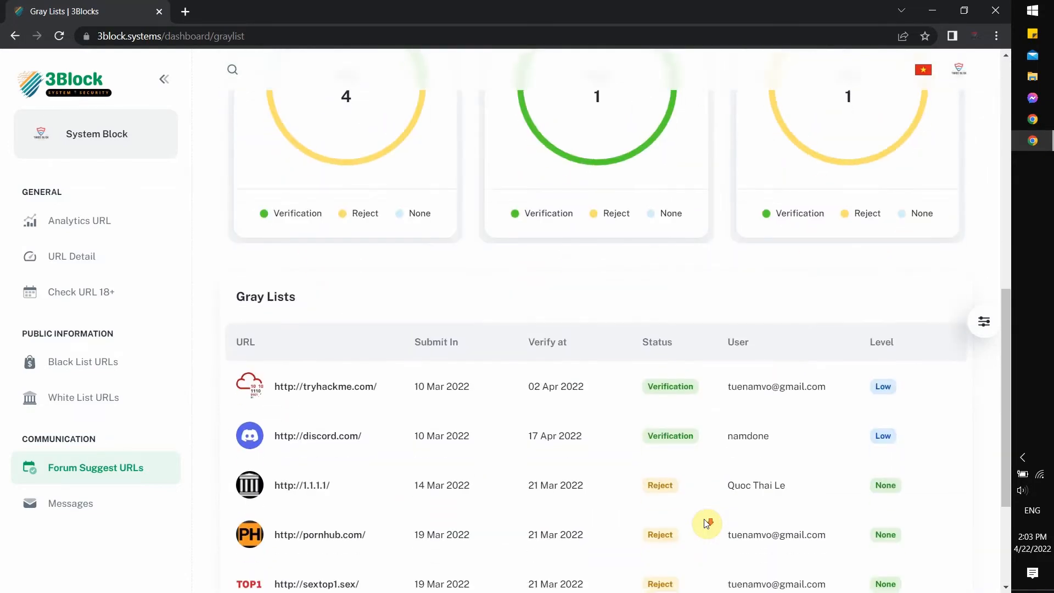
pyautogui.scroll(-2, 706, 522)
pyautogui.scroll(-1, 707, 523)
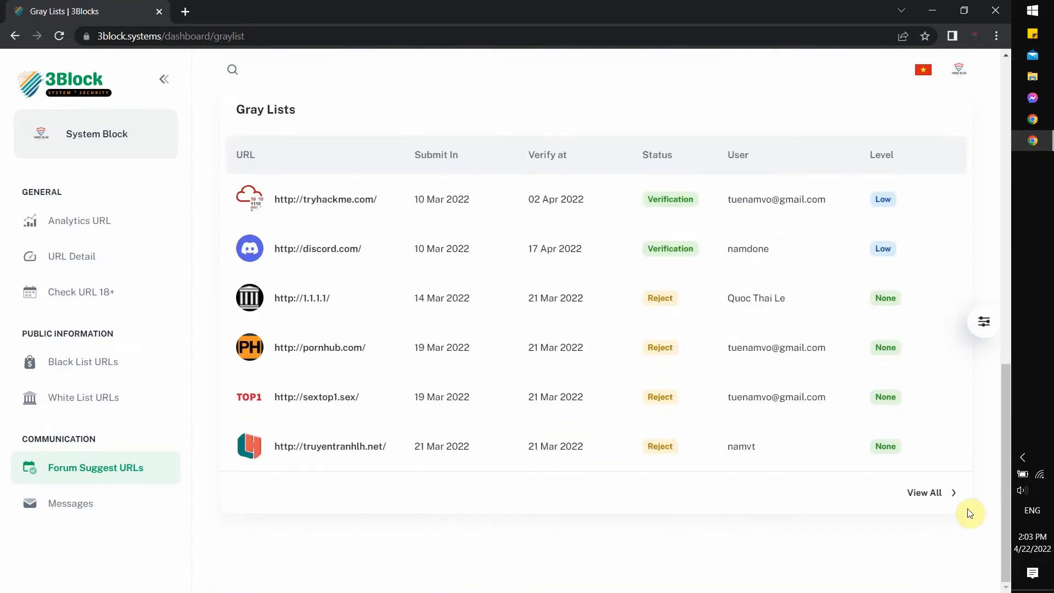
pyautogui.click(927, 493)
pyautogui.scroll(-2, 927, 493)
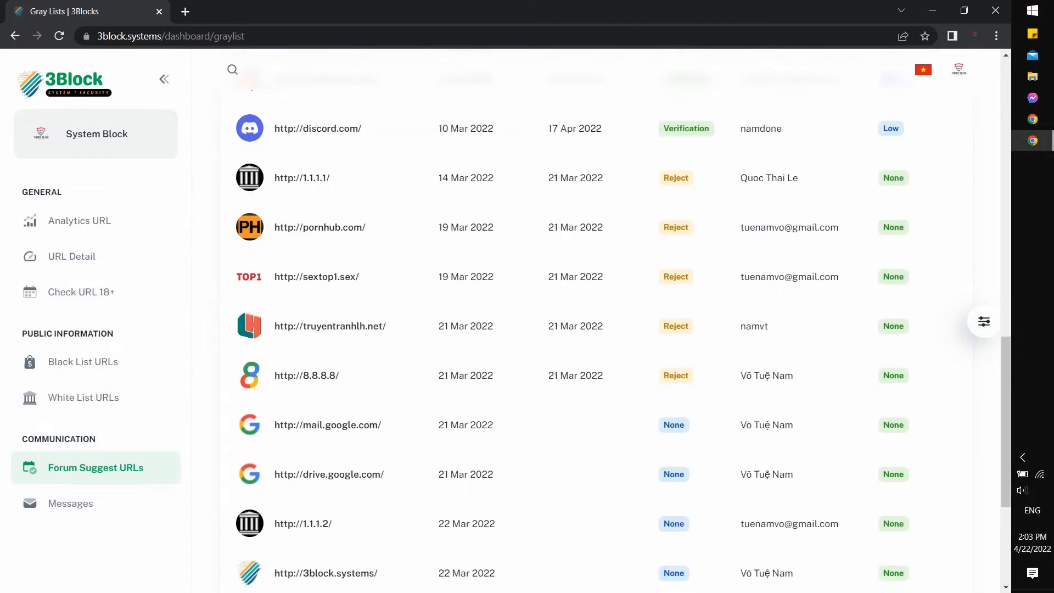
pyautogui.scroll(-2, 618, 338)
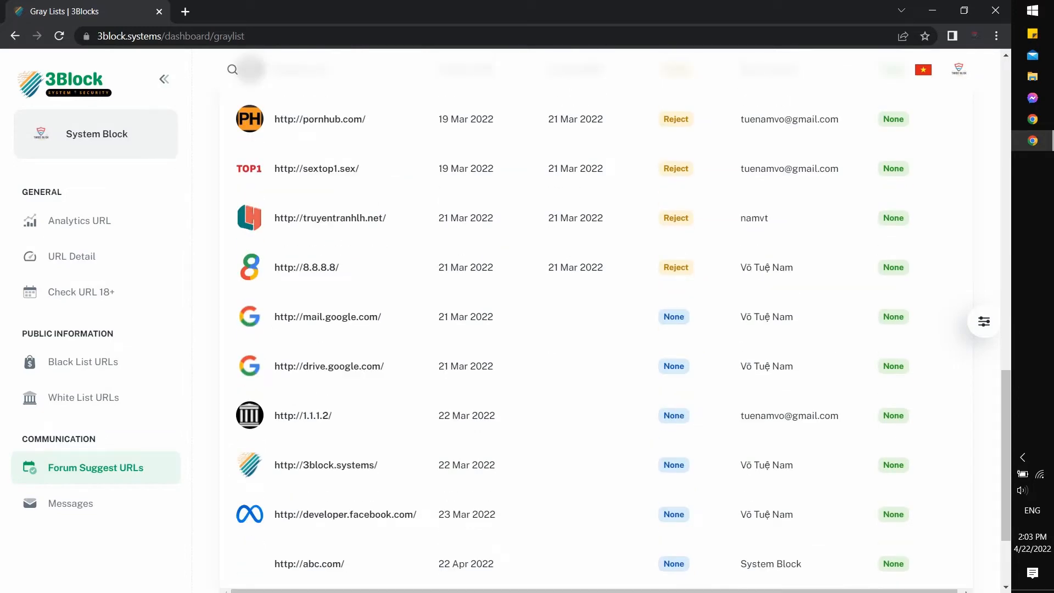
pyautogui.scroll(-1, 595, 329)
pyautogui.scroll(-1, 964, 476)
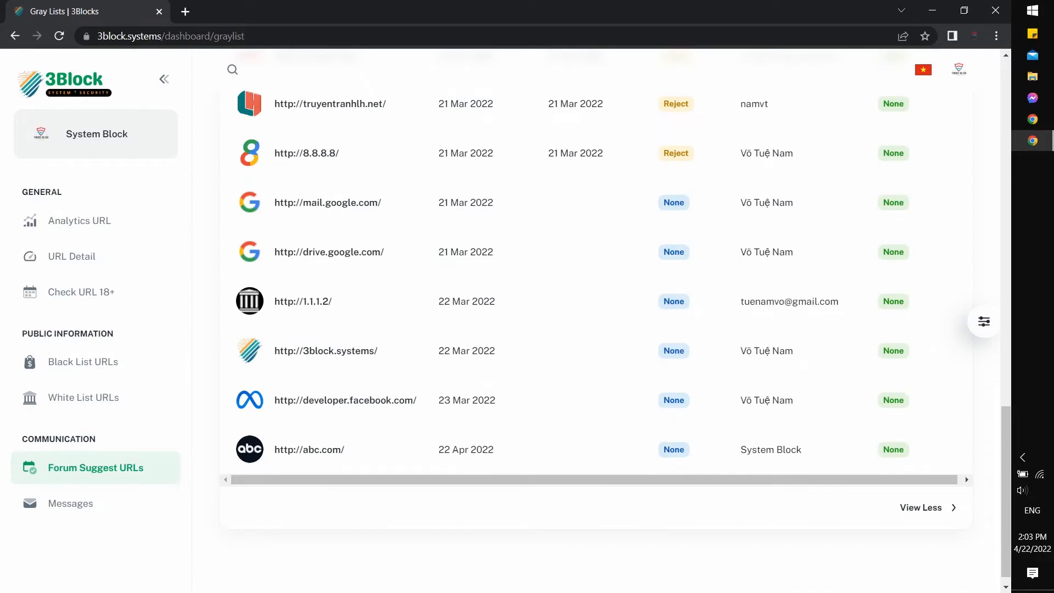
# Step: Compose and send the admin a message reading "Hi admin!!!" with a Heading 2 line "I need your help. I have a problem...."
pyautogui.click(70, 502)
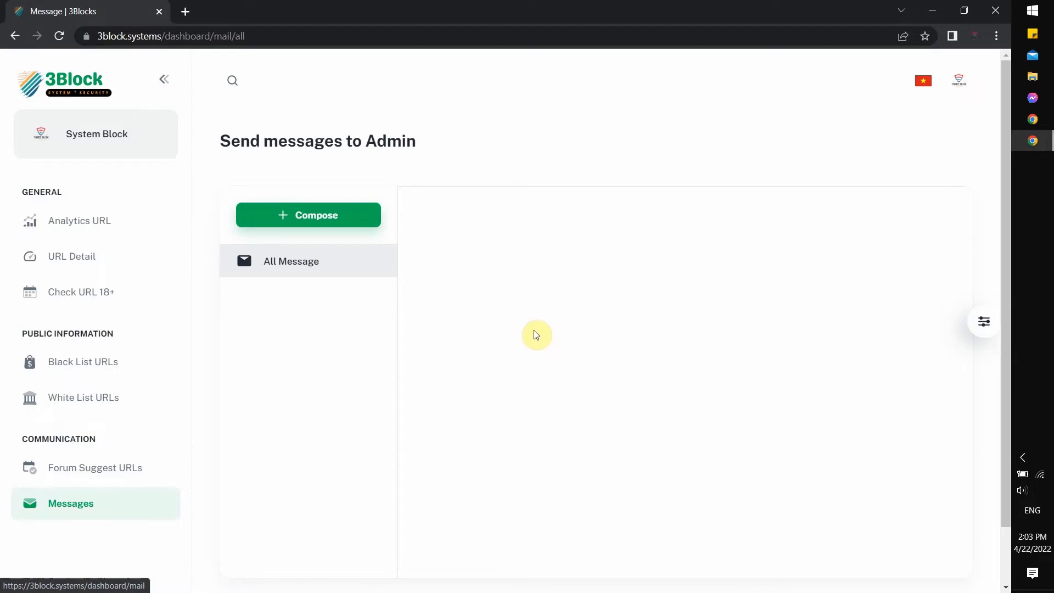
pyautogui.click(351, 217)
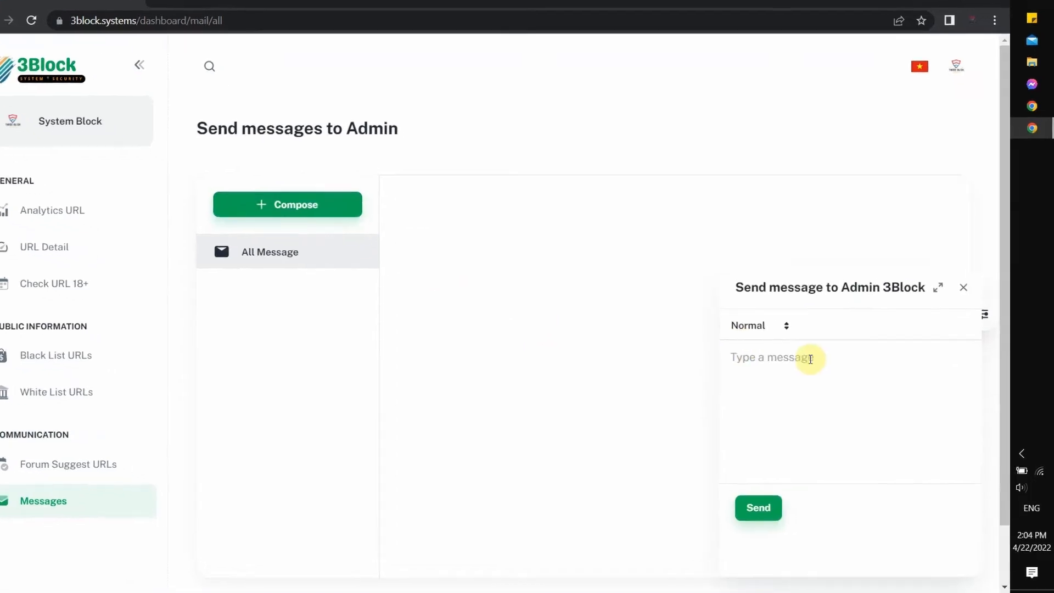
pyautogui.click(810, 359)
pyautogui.write('Hi admin!!!')
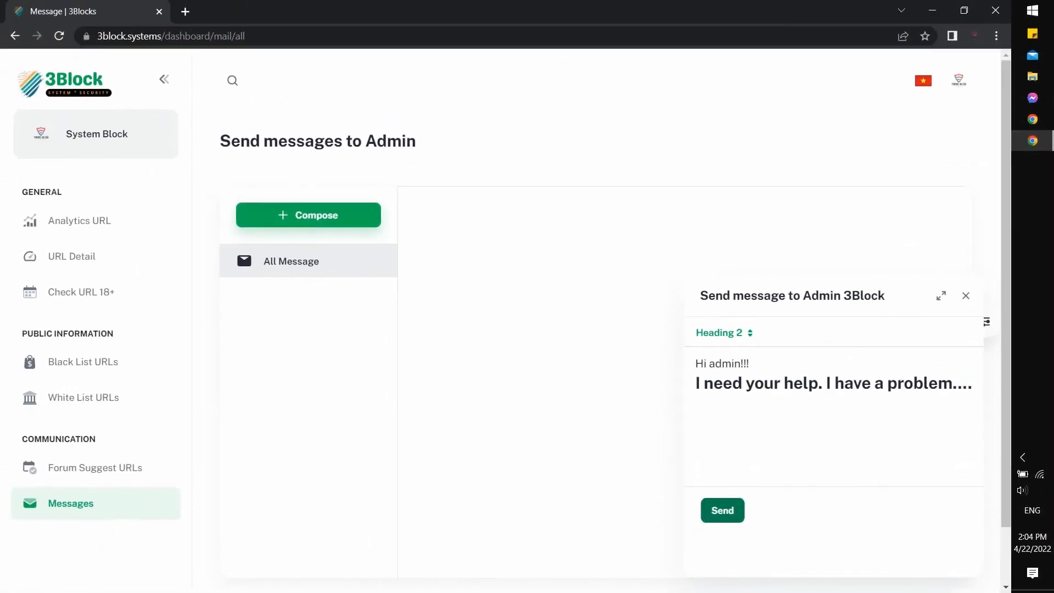
pyautogui.click(574, 455)
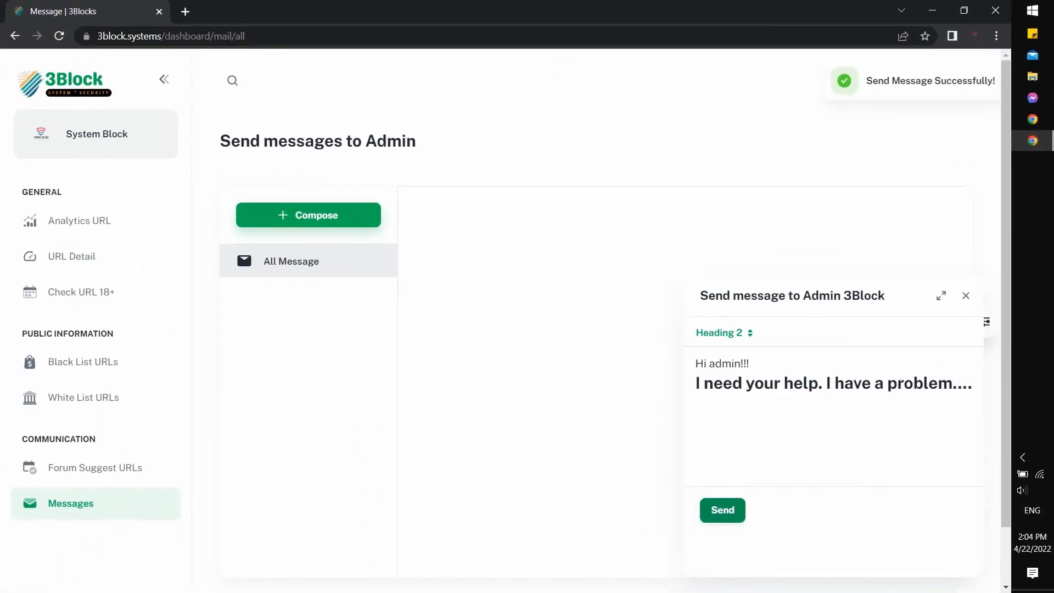
pyautogui.click(627, 514)
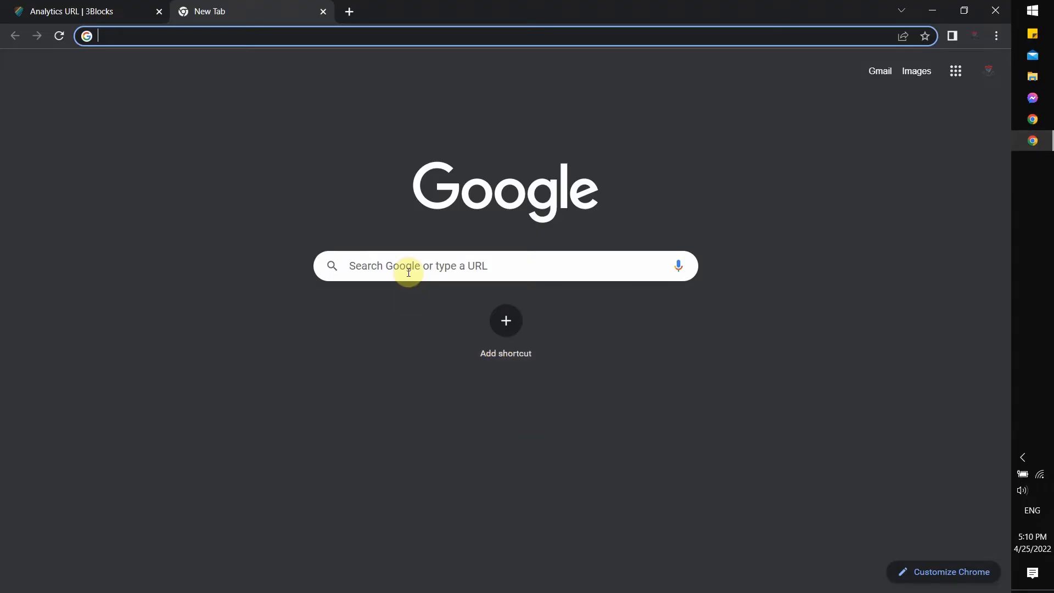
# Step: Search Google for "3block capstone project" and open the 3Block | Capstone project extension listing
pyautogui.click(408, 269)
pyautogui.write('3')
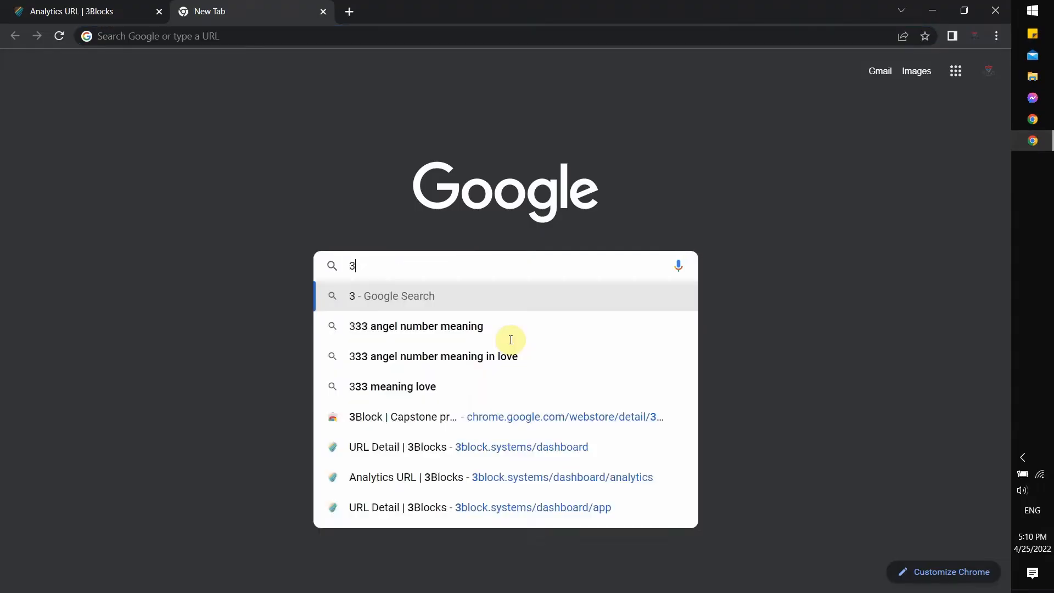
pyautogui.write('block c')
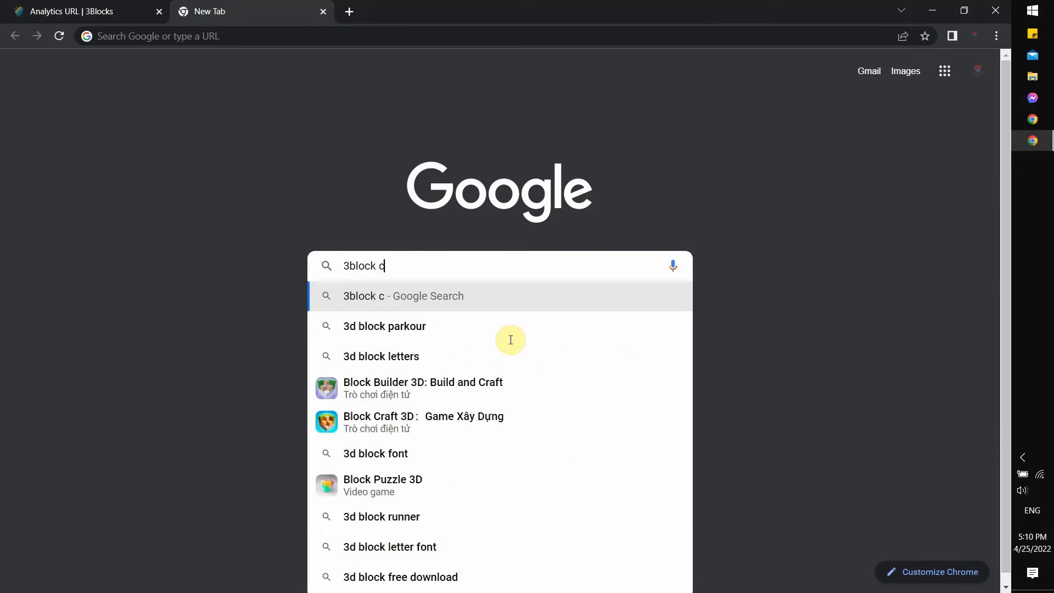
pyautogui.write('apstone project')
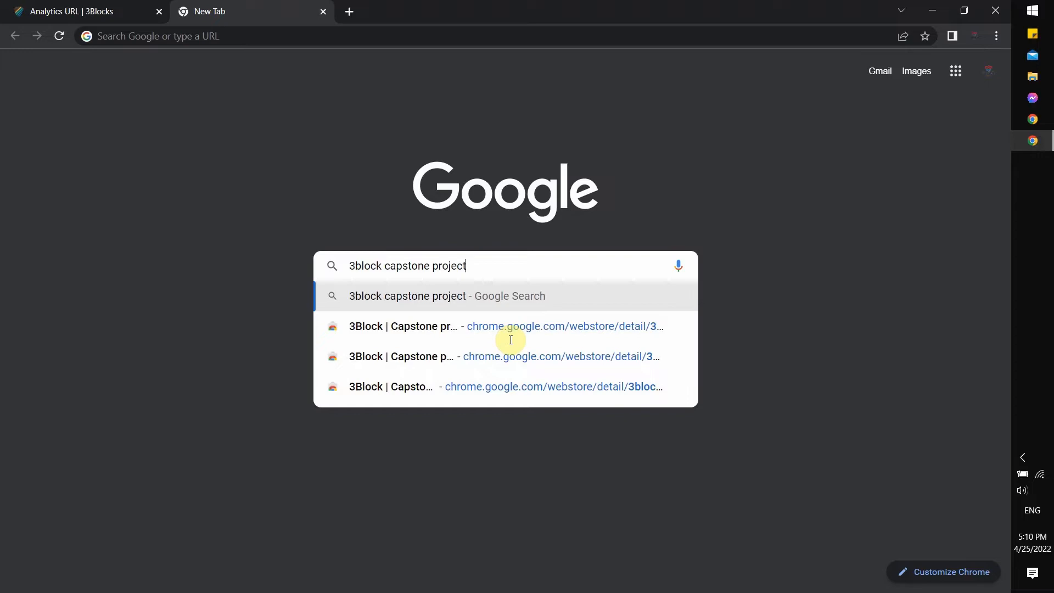
pyautogui.press('Return')
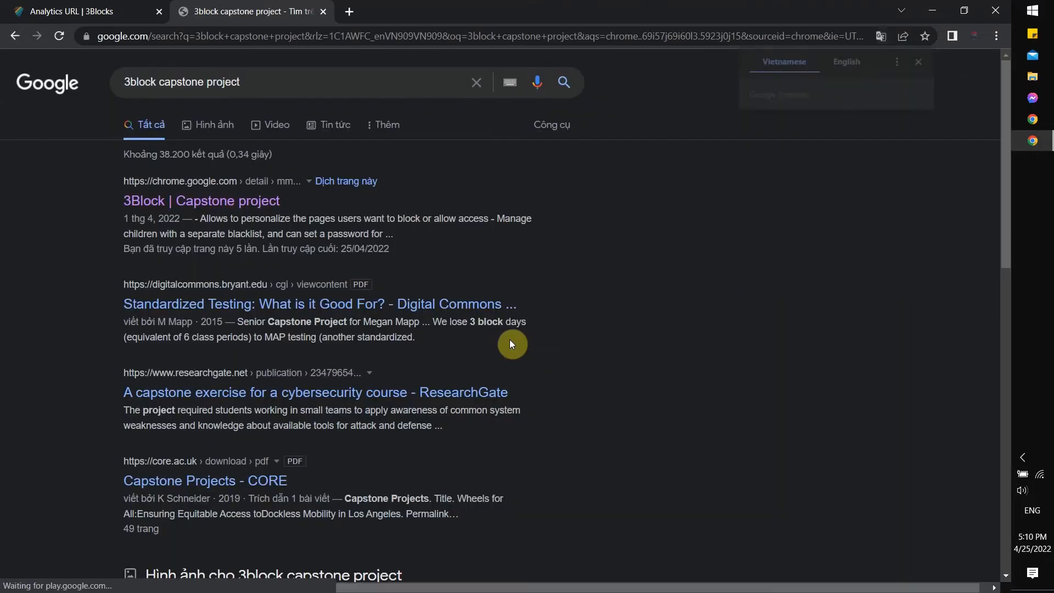
pyautogui.click(266, 210)
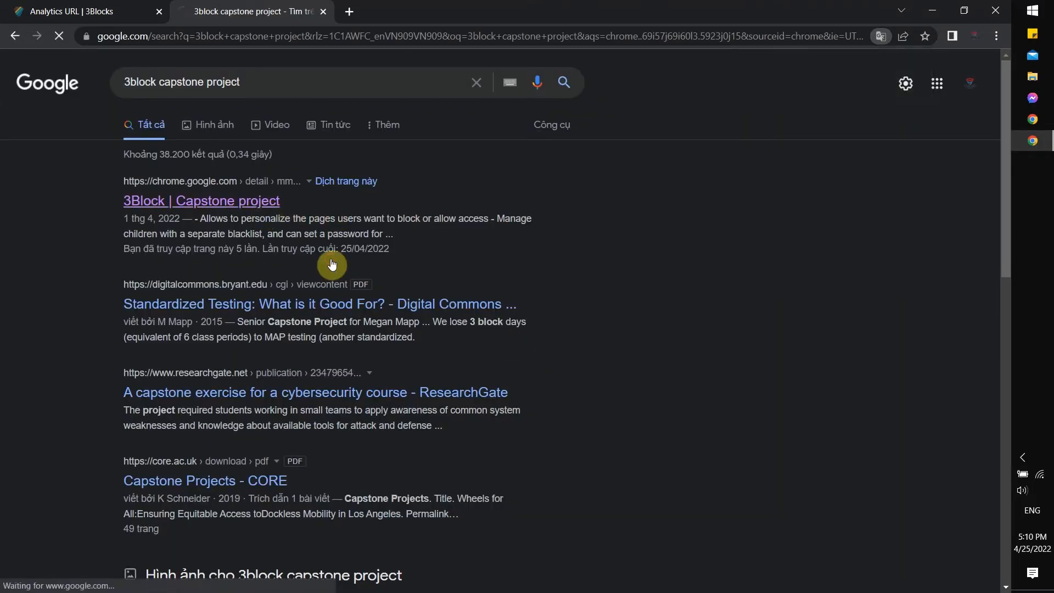
# Step: Search Google for "IAP491 capstone project" and open the 3Block extension listing from the results
pyautogui.click(254, 36)
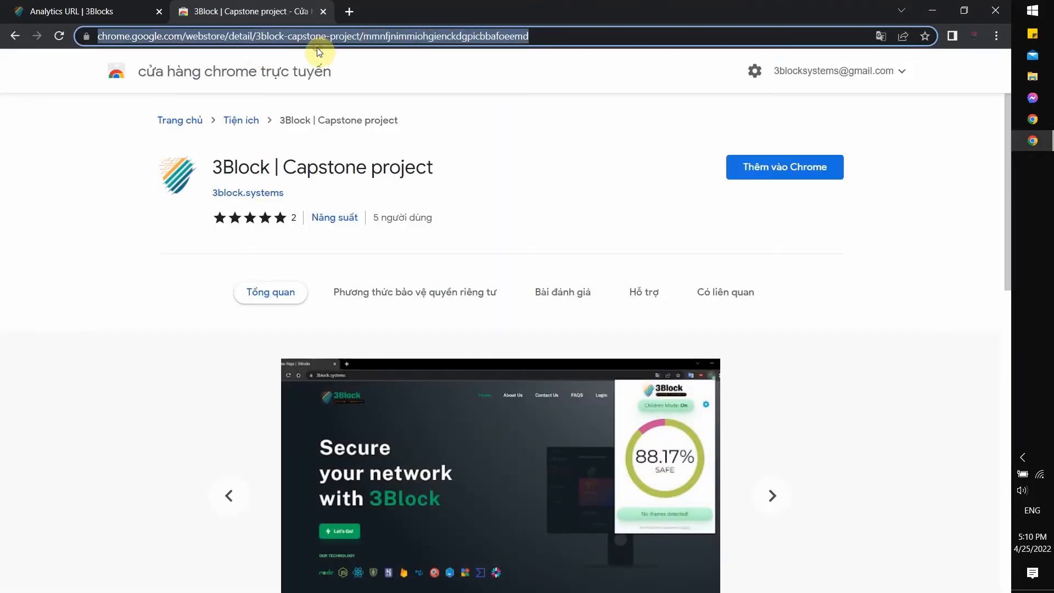
pyautogui.write('IAP49')
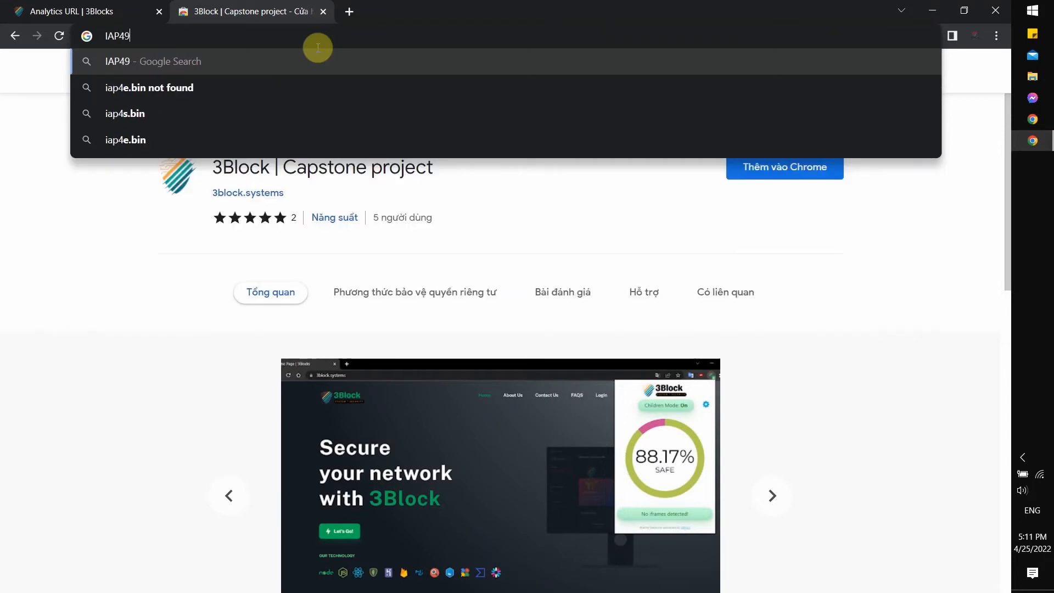
pyautogui.write('1 capsto')
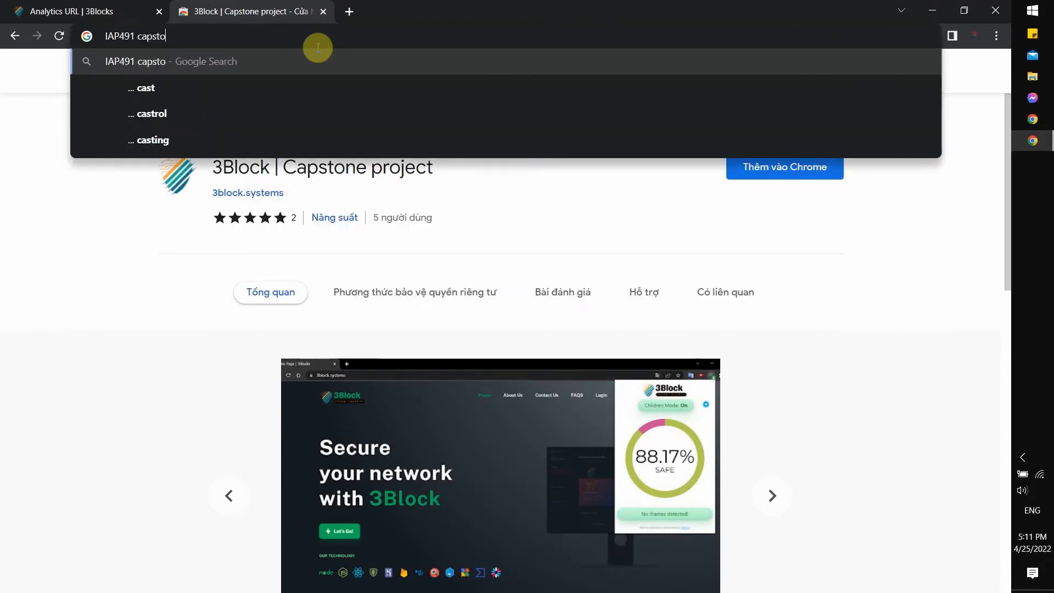
pyautogui.write('ne project')
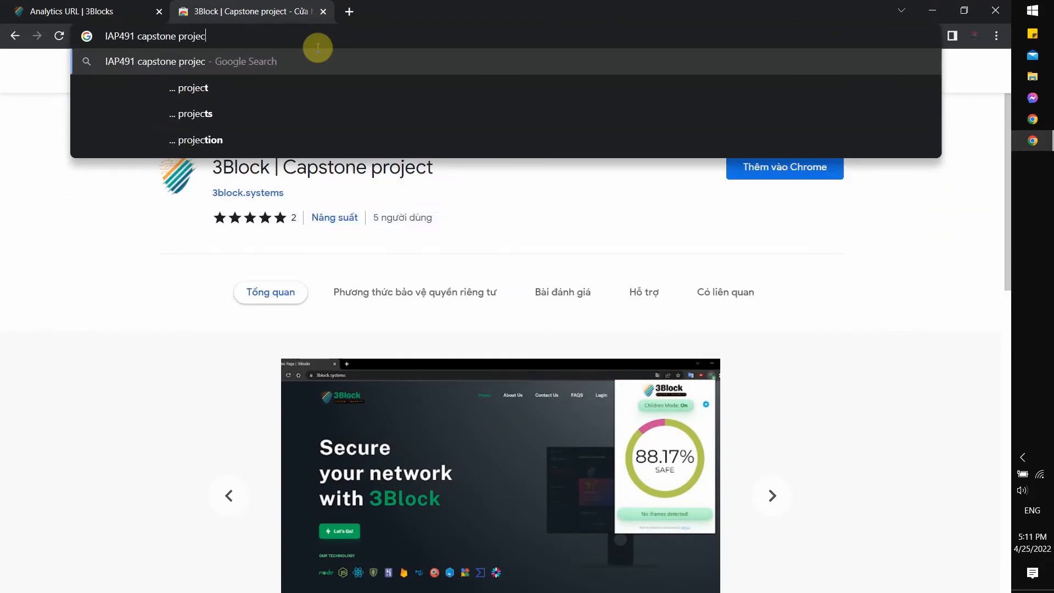
pyautogui.press('Return')
pyautogui.click(217, 202)
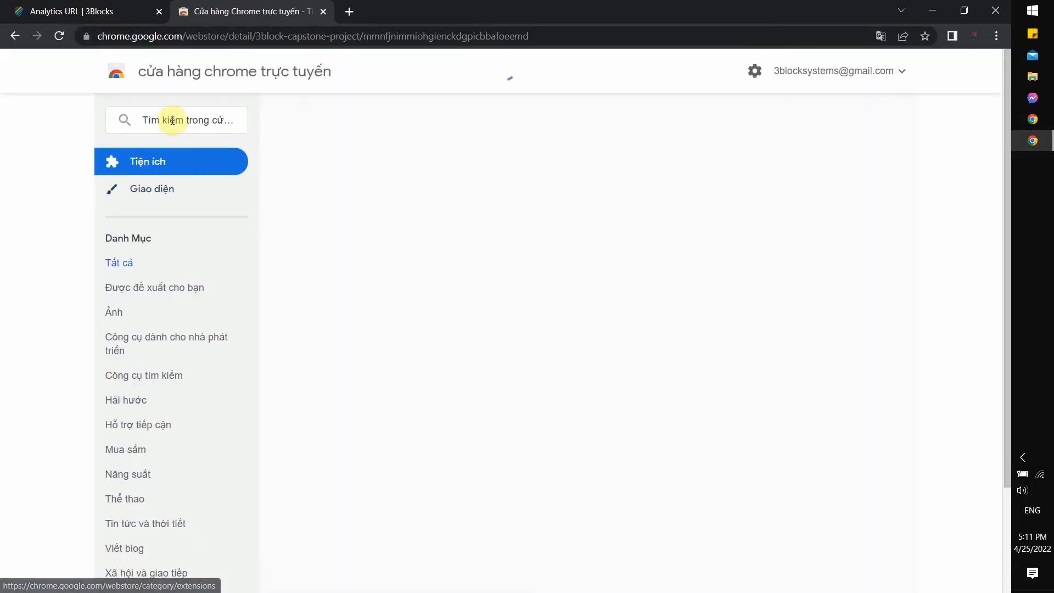
# Step: Search the Chrome Web Store for 3block capstone and open the 3Block | Capstone project listing
pyautogui.moveTo(172, 125); pyautogui.dragTo(435, 12)
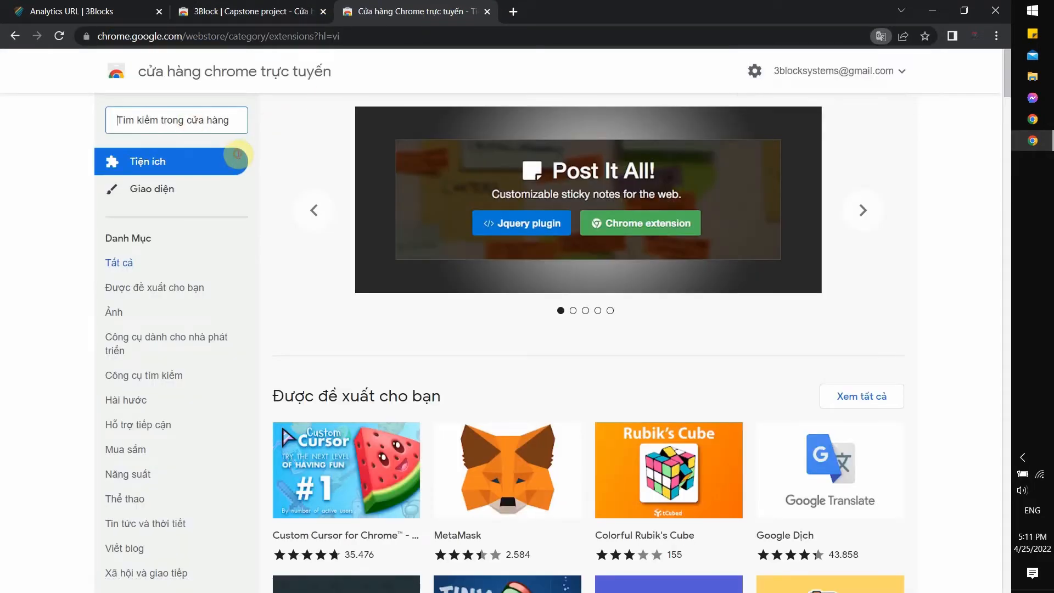
pyautogui.write('3block')
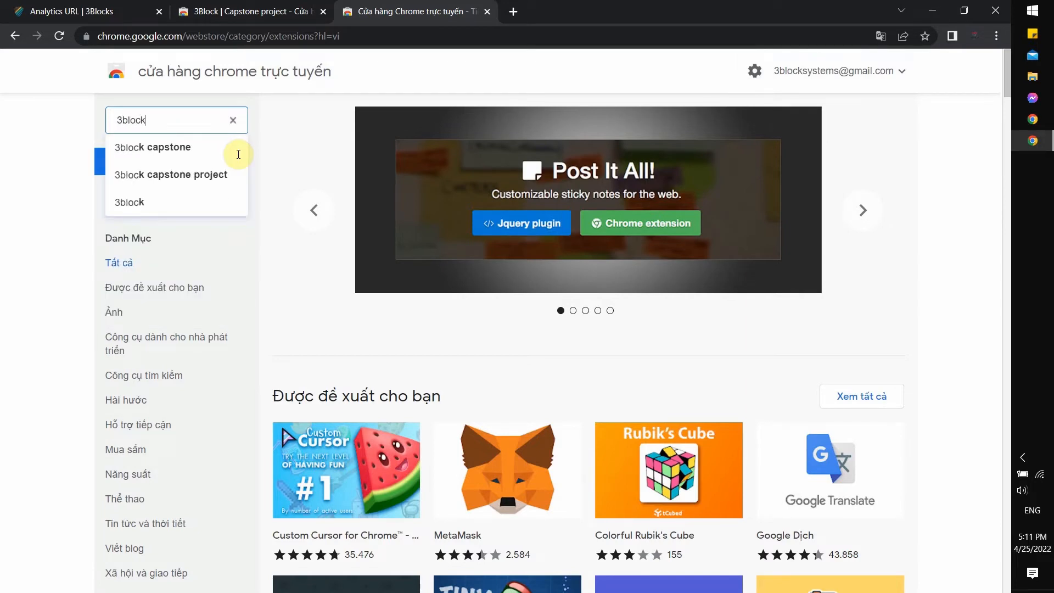
pyautogui.press('Return')
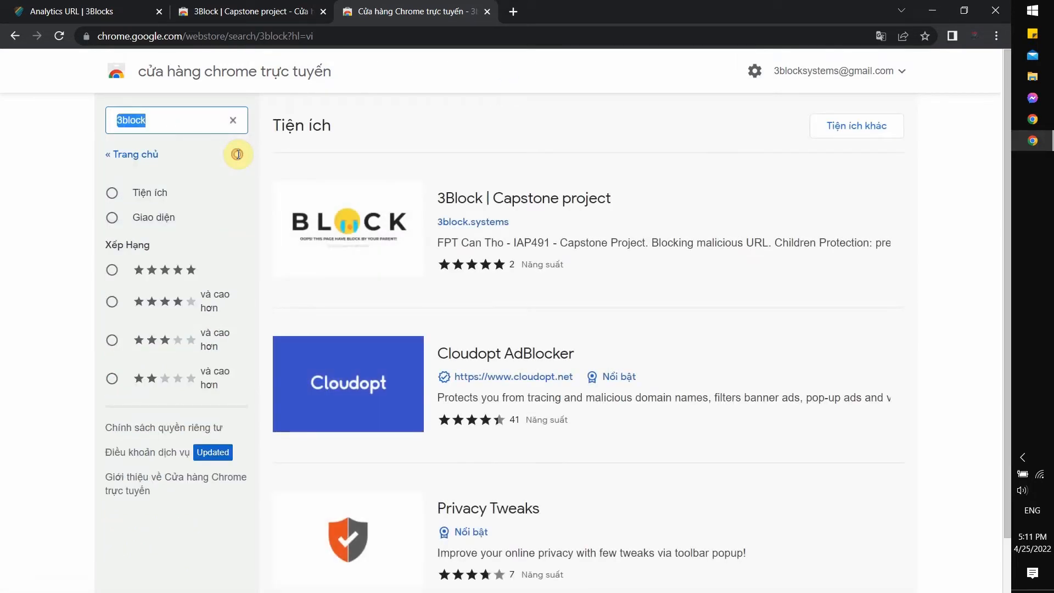
pyautogui.write('capstone')
pyautogui.click(582, 253)
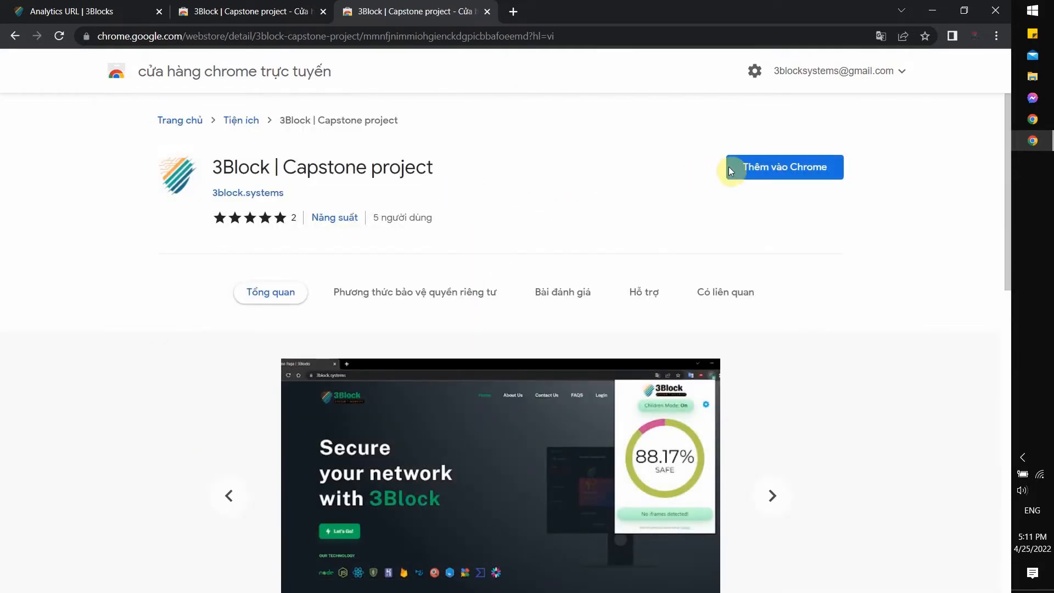
# Step: Add the 3Block | Capstone project extension to Chrome and pin it beside the address bar
pyautogui.click(732, 166)
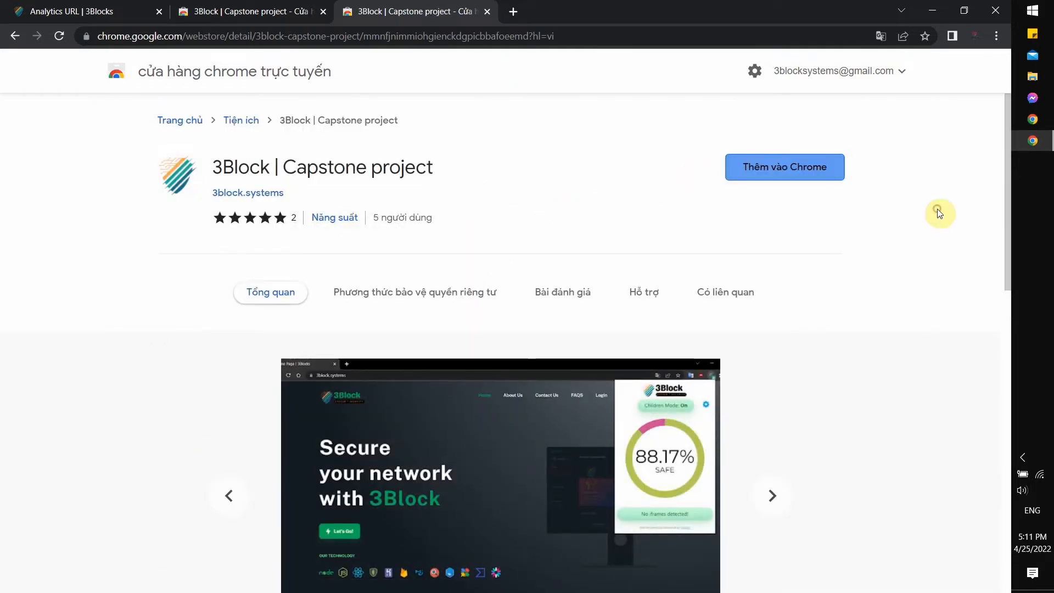
pyautogui.click(513, 167)
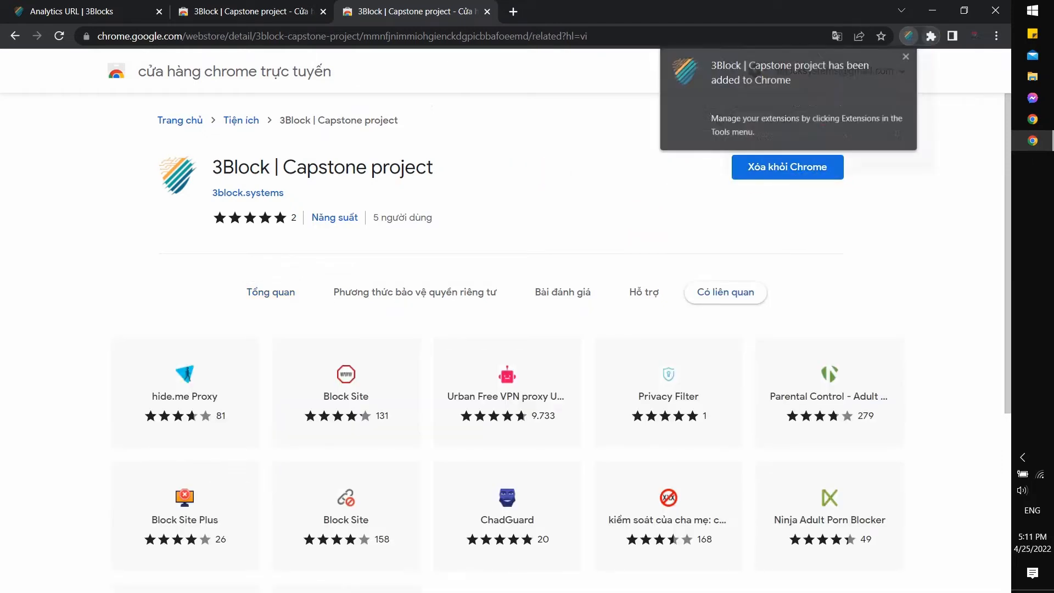
pyautogui.click(925, 38)
pyautogui.click(897, 136)
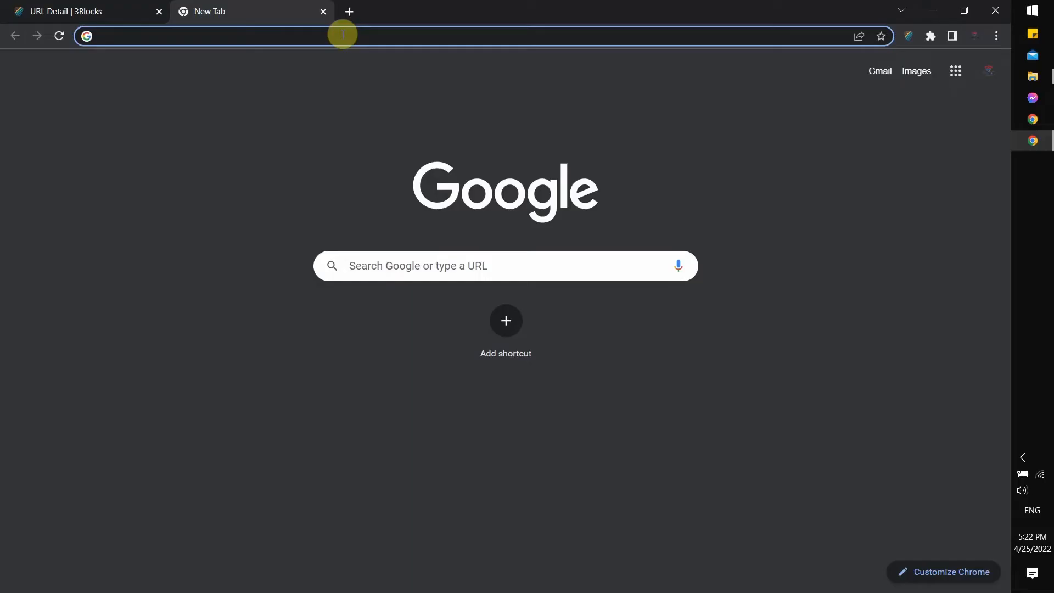
# Step: Visit 10bblive.com to test the extension's blocking of a blacklisted site
pyautogui.write('10')
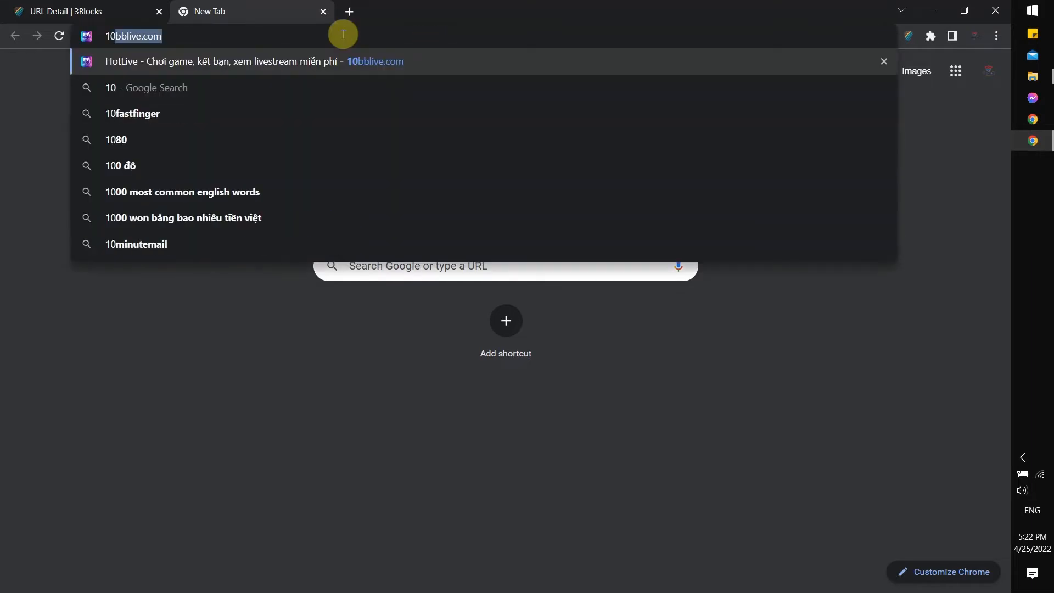
pyautogui.write('bblive.')
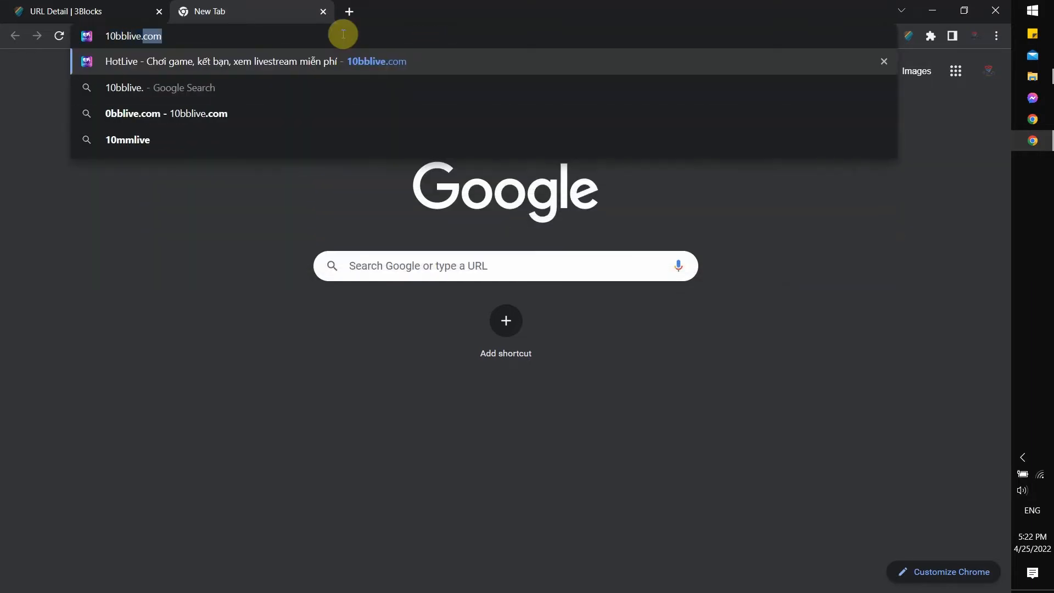
pyautogui.write('com')
pyautogui.press('Return')
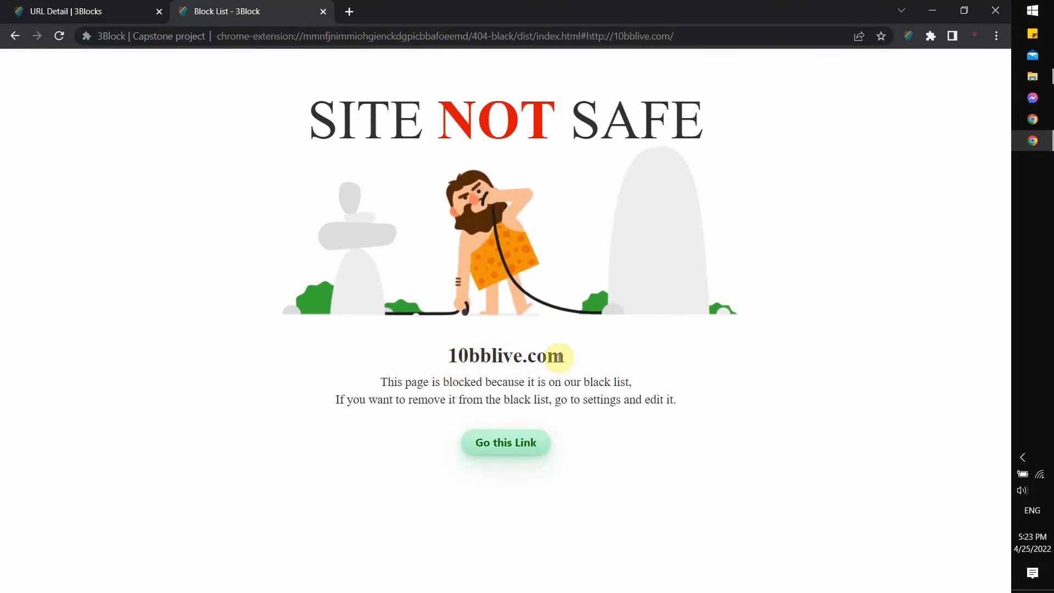
# Step: Search for 10bbl in the Black List URLs on the 3Block dashboard
pyautogui.click(76, 8)
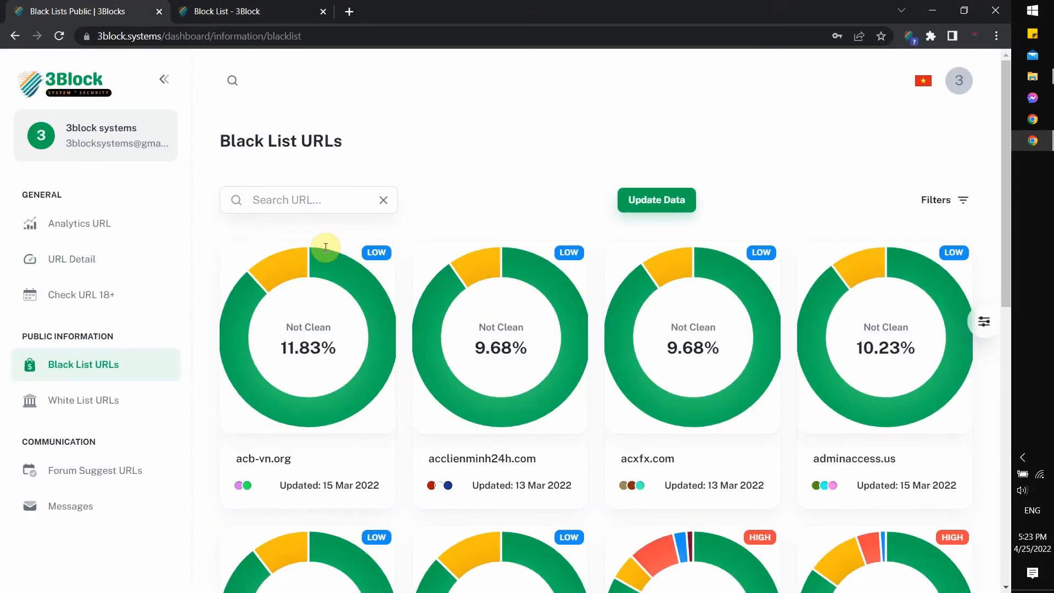
pyautogui.write('1')
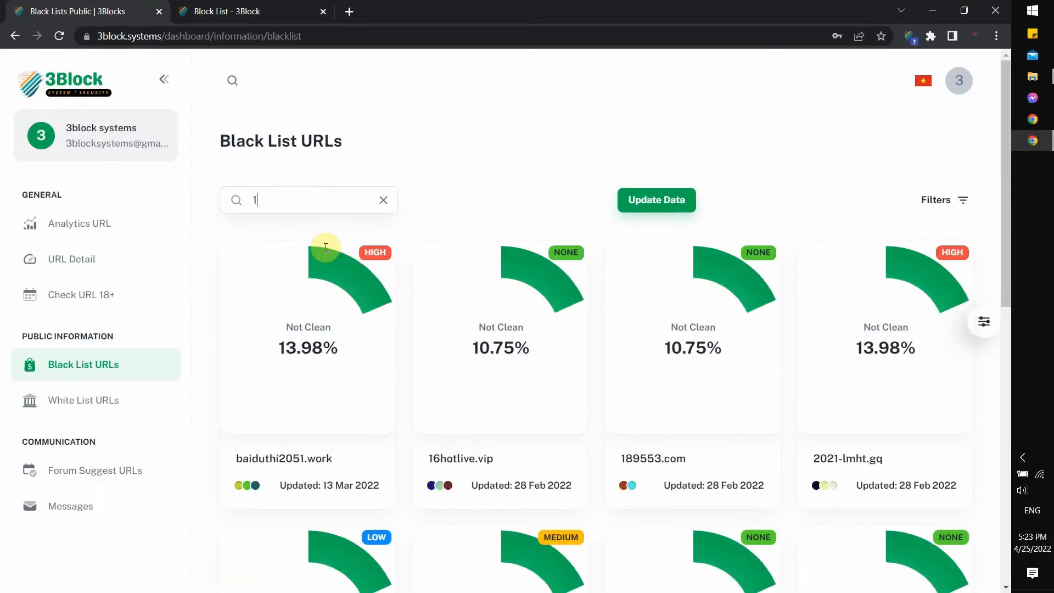
pyautogui.write('0b')
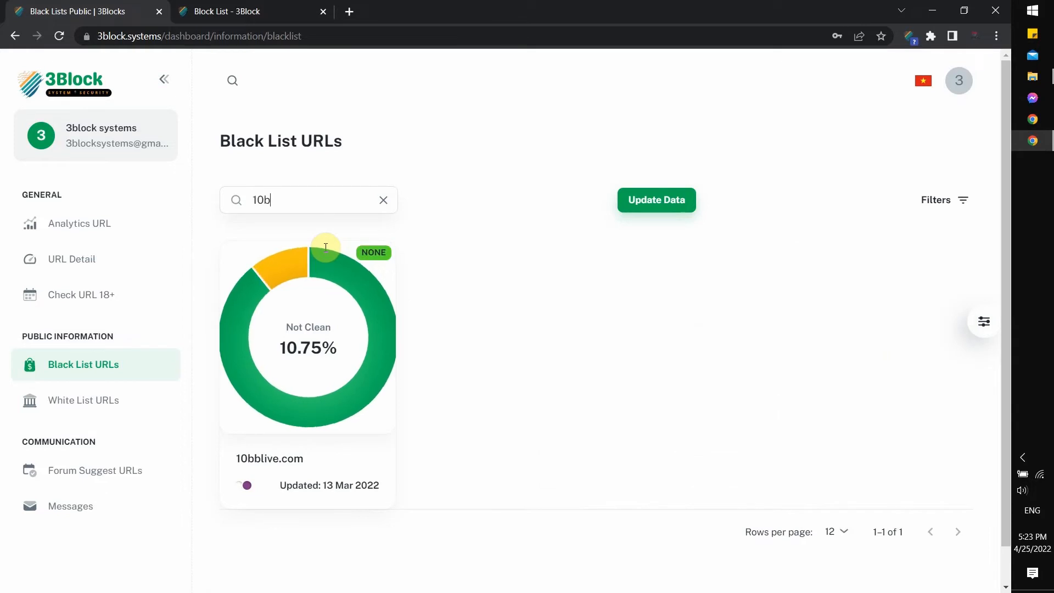
pyautogui.write('bl')
# Step: Return to the blocked-page warning, continue to 10bblive.com anyway, and reload the site
pyautogui.click(298, 8)
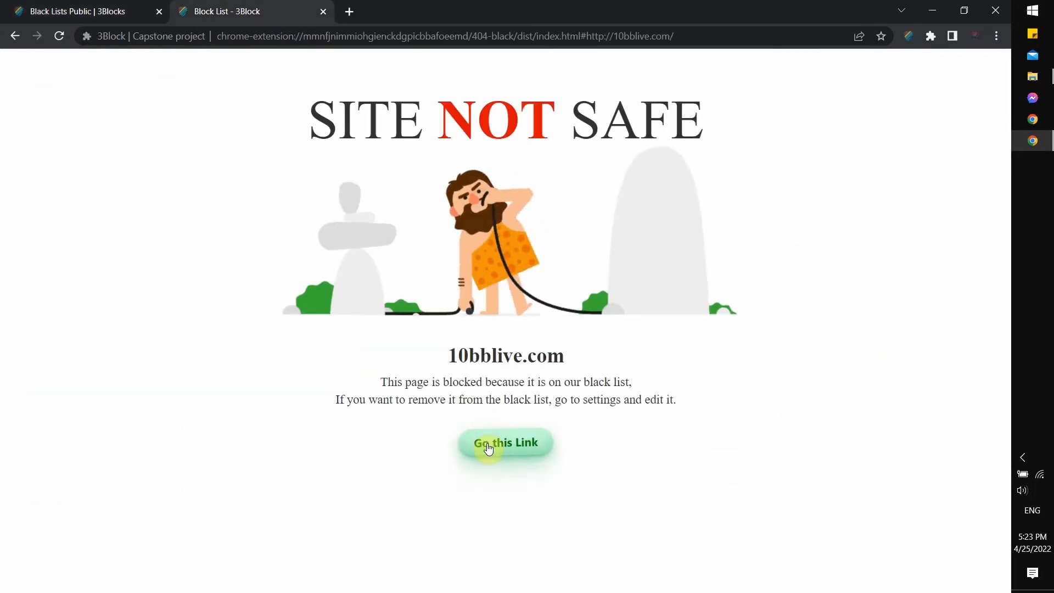
pyautogui.moveTo(1006, 159); pyautogui.dragTo(993, 135)
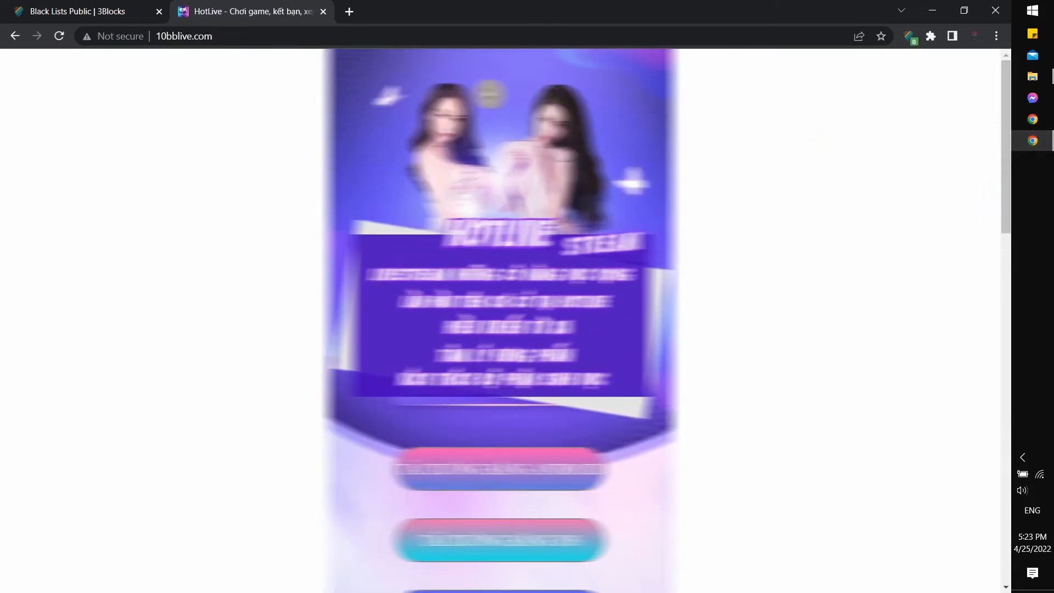
pyautogui.click(58, 36)
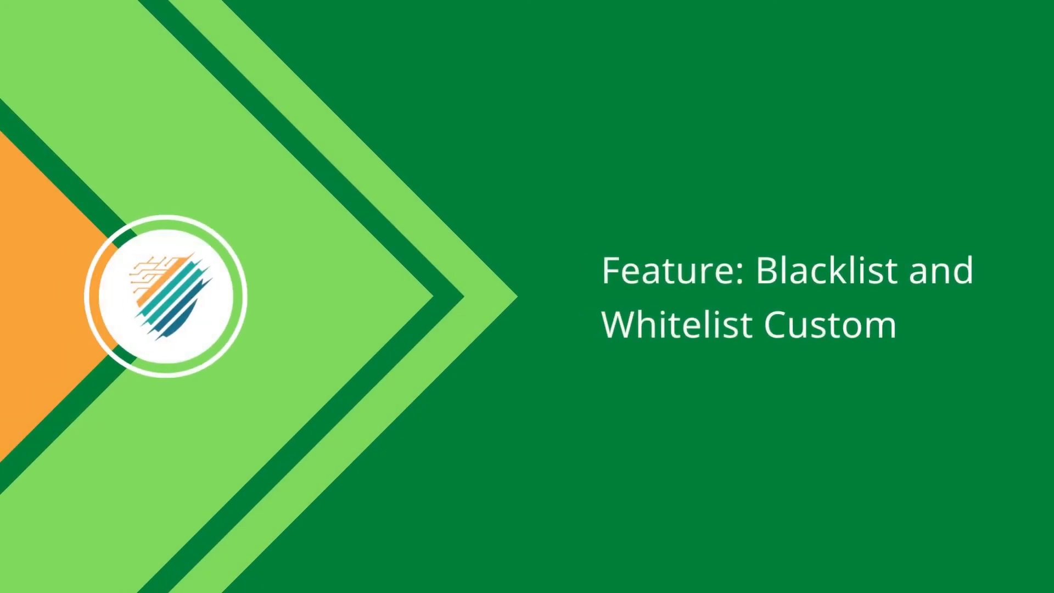
# Step: Open the 3Block extension's custom whitelist and blacklist page from its settings
pyautogui.click(908, 36)
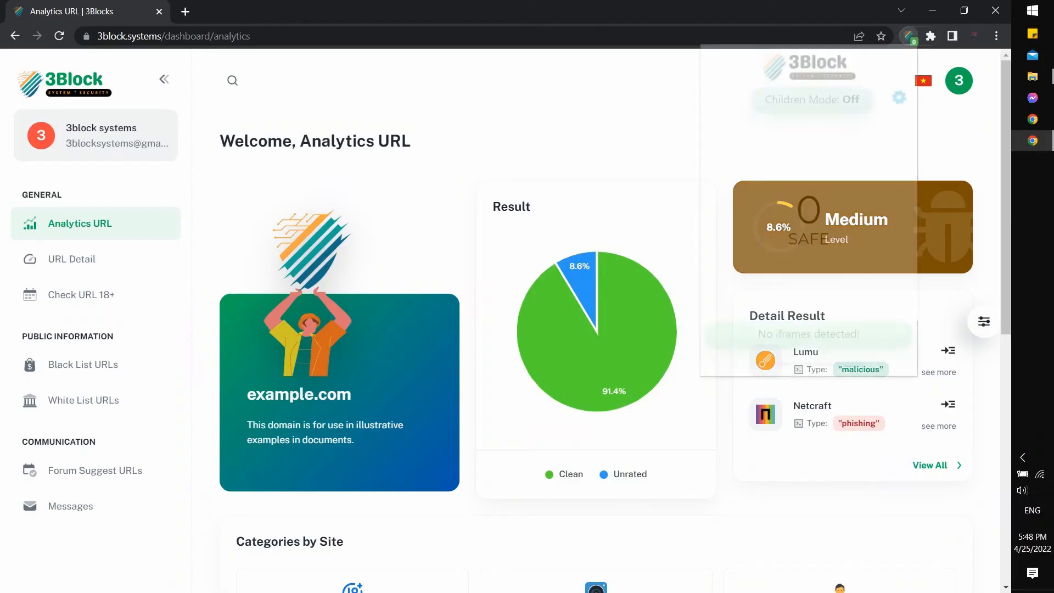
pyautogui.click(899, 102)
pyautogui.click(793, 225)
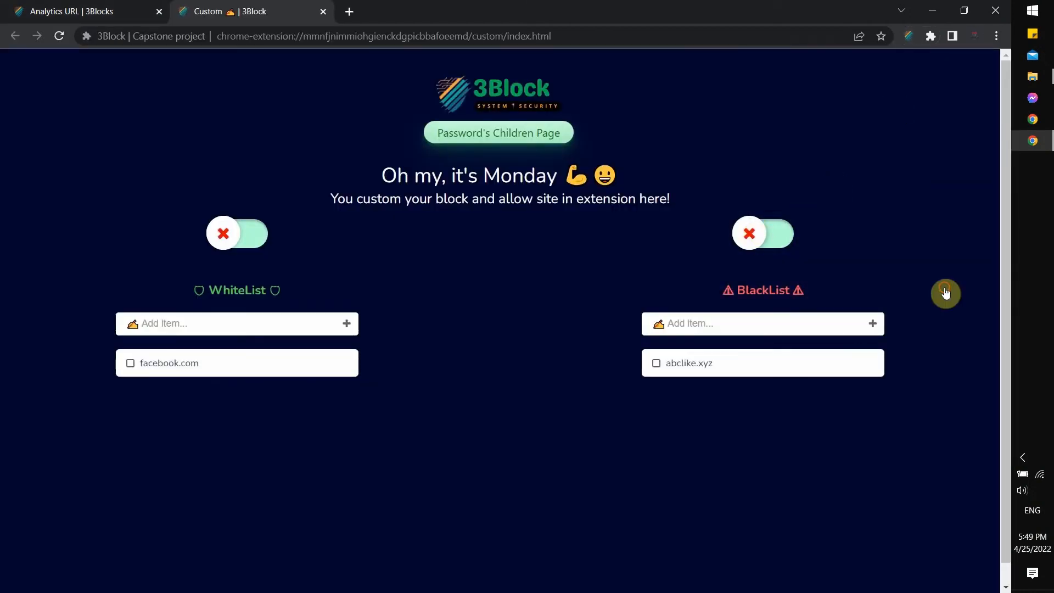
# Step: Add facebook.com to the custom BlackList and enable that list
pyautogui.click(225, 249)
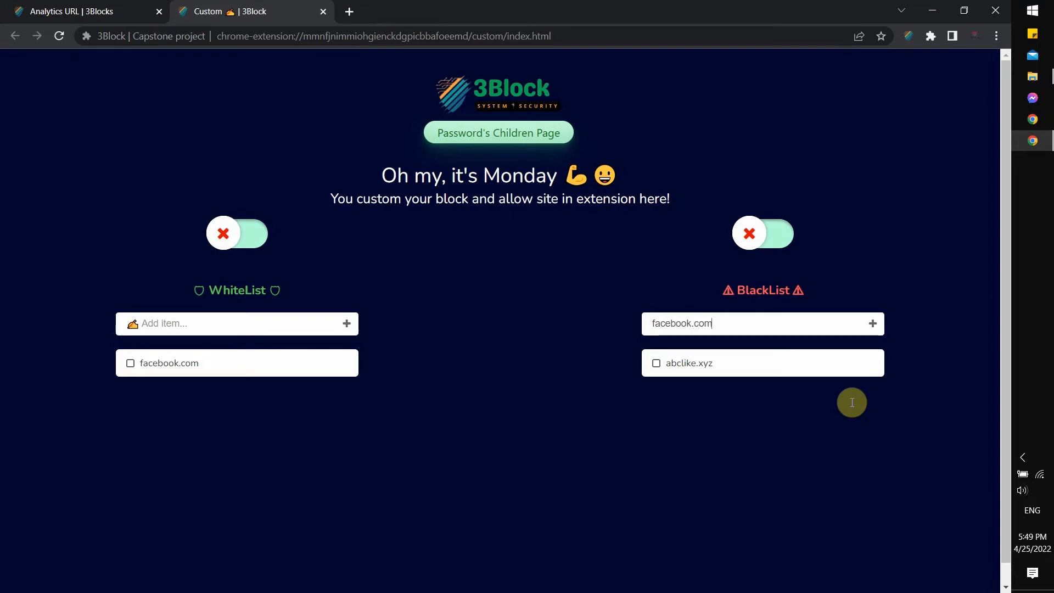
pyautogui.press('Return')
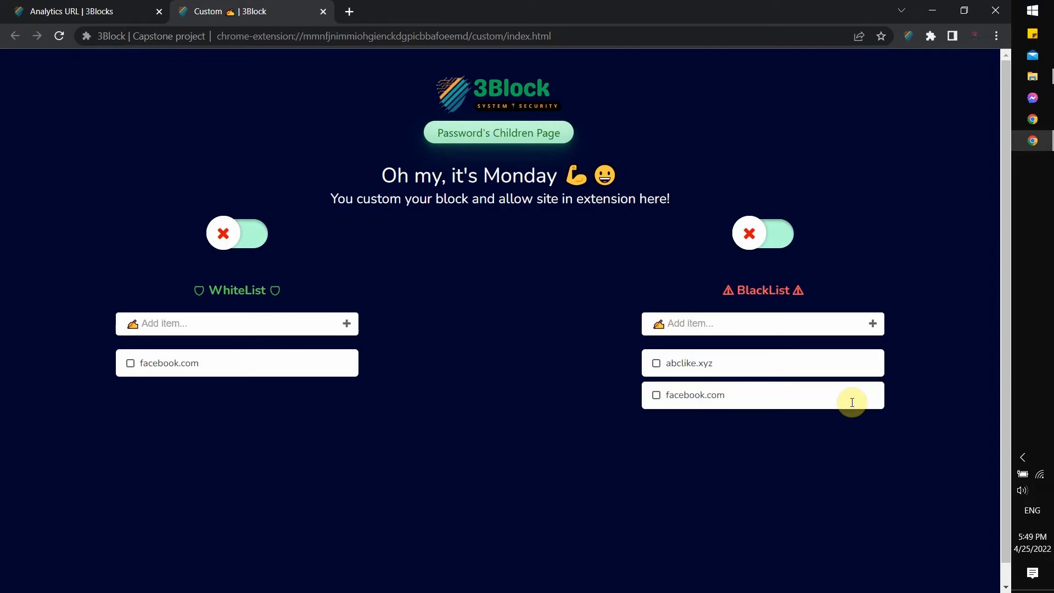
pyautogui.click(765, 233)
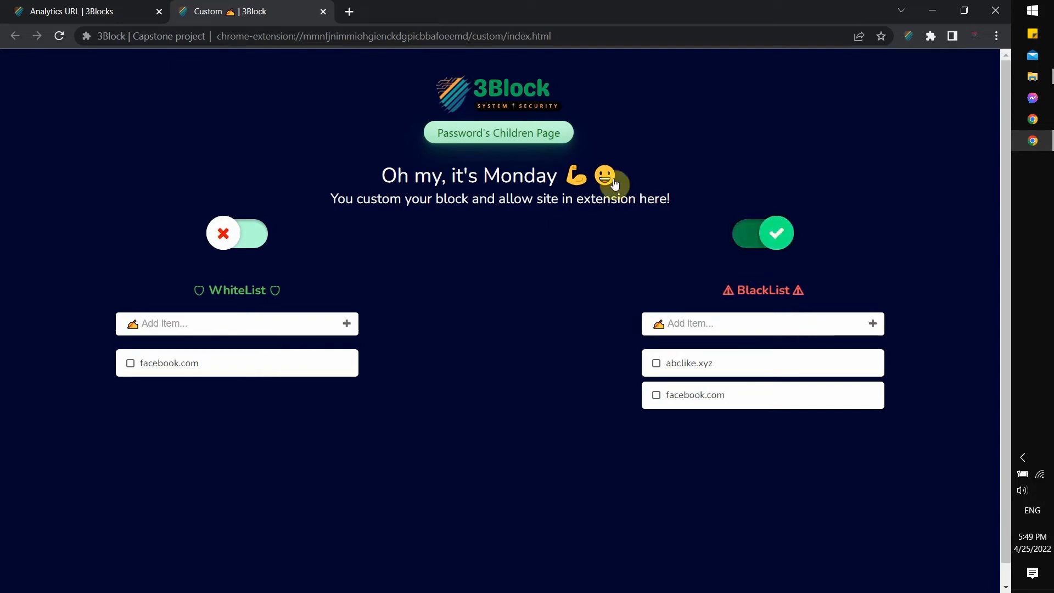
# Step: Visit facebook.com in a new tab to test the custom BlackList
pyautogui.click(349, 11)
pyautogui.write('face')
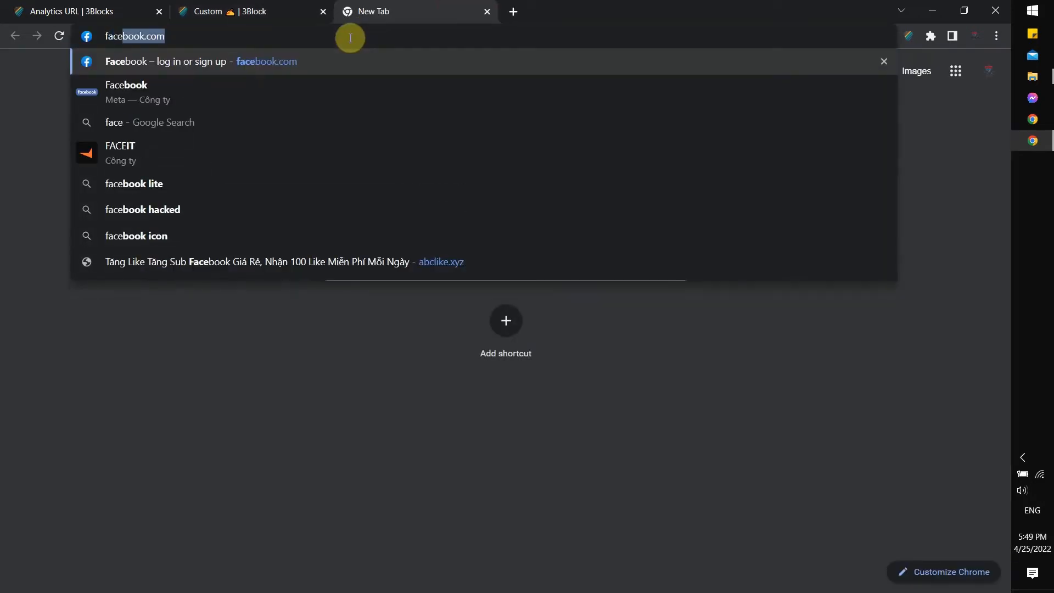
pyautogui.write('book.com')
pyautogui.press('Return')
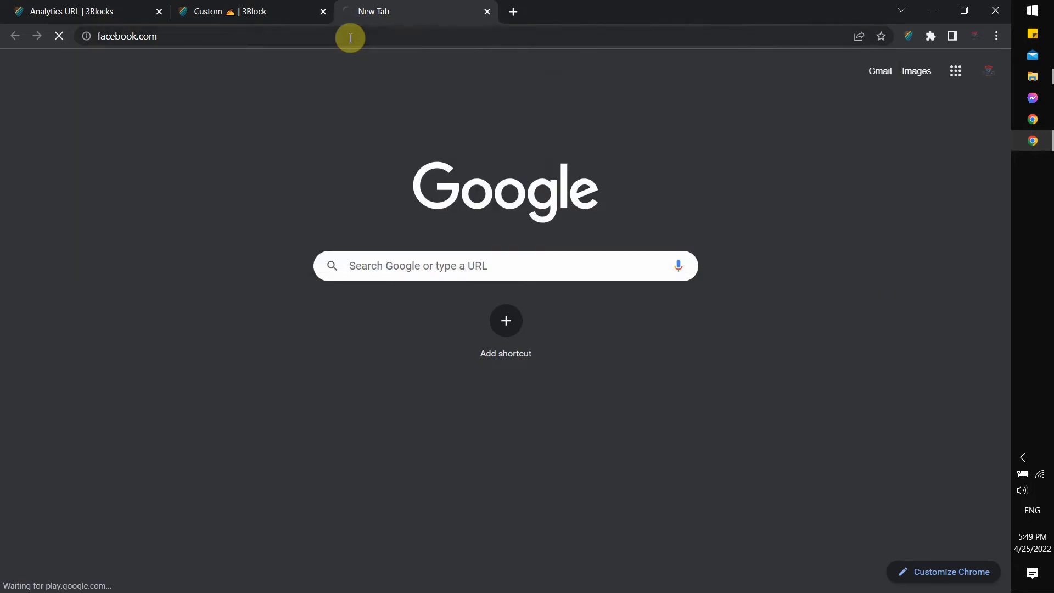
pyautogui.moveTo(414, 362); pyautogui.dragTo(598, 356)
# Step: Return to the custom lists page and turn off the BlackList
pyautogui.click(306, 5)
pyautogui.click(313, 5)
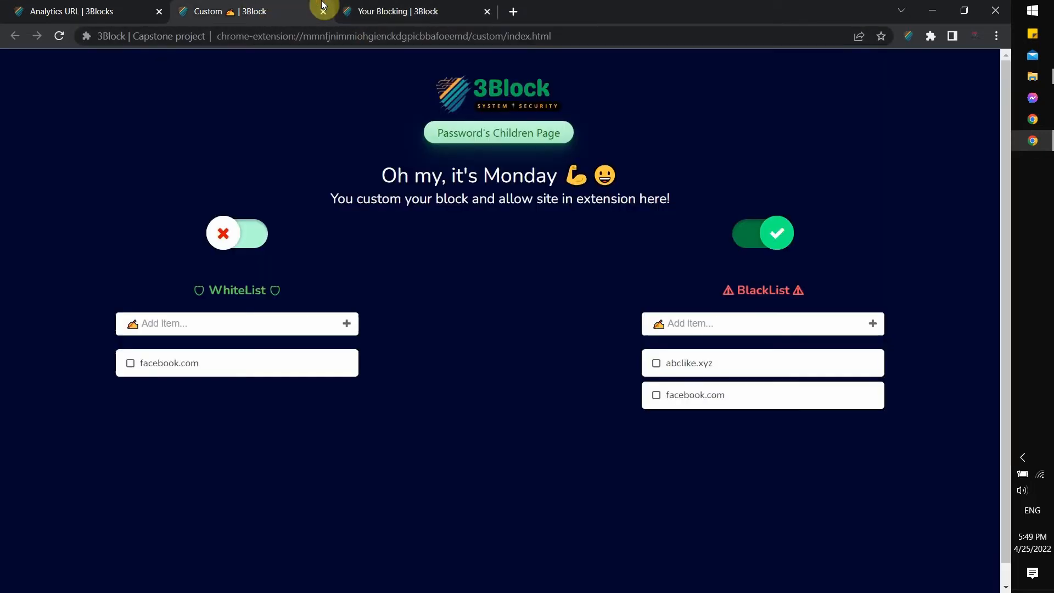
pyautogui.click(746, 235)
# Step: Visit facebook.com again in the blocked tab to retest access under the current custom list settings
pyautogui.click(432, 5)
pyautogui.click(505, 46)
pyautogui.write('face')
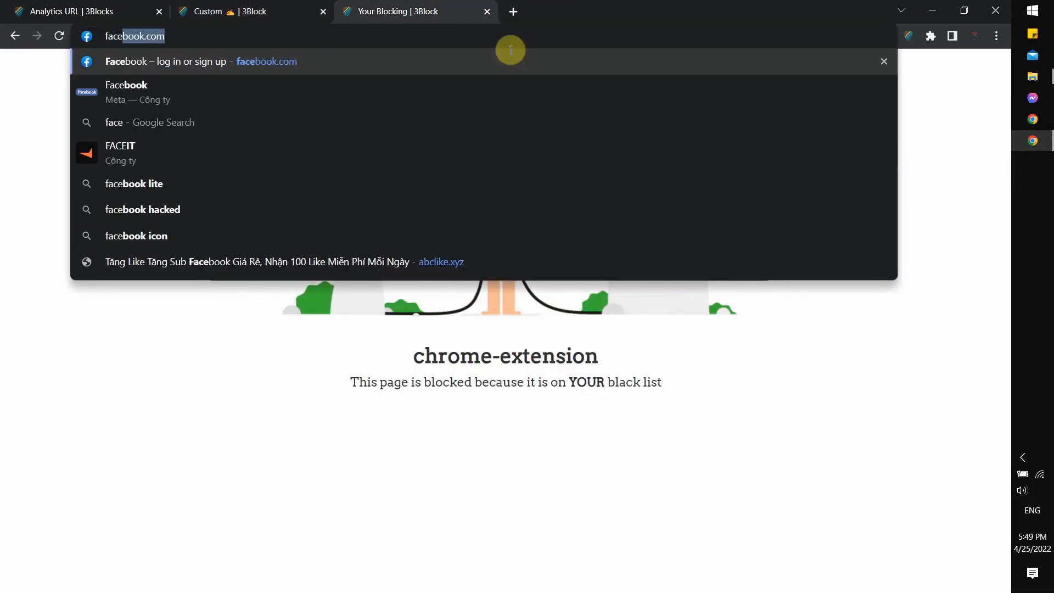
pyautogui.press('Right')
pyautogui.press('Return')
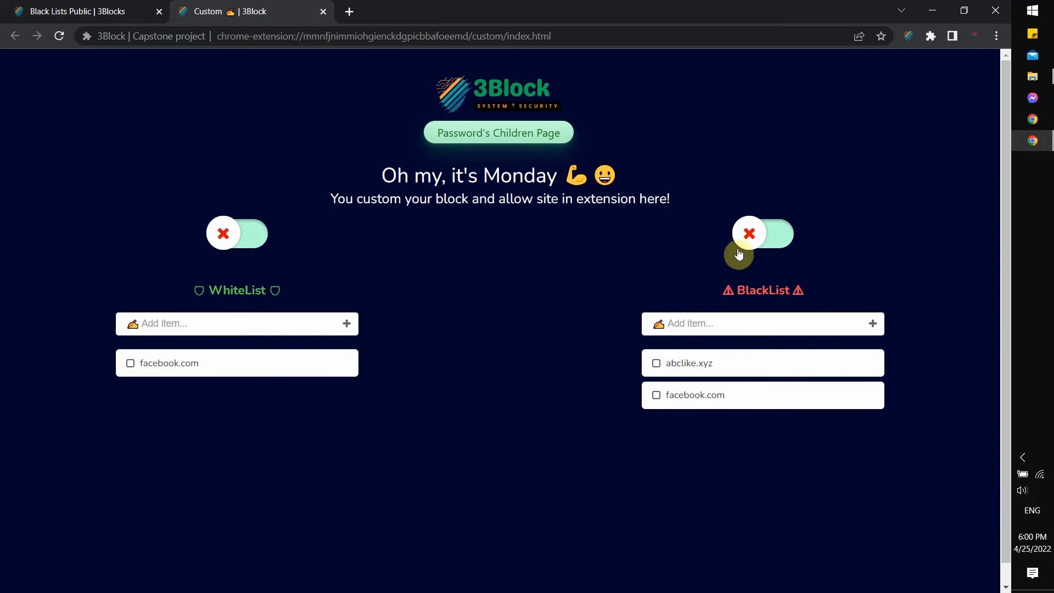
# Step: Enable both the custom BlackList and WhiteList, and visit facebook.com in a new tab to test which list prevails
pyautogui.click(774, 237)
pyautogui.click(260, 241)
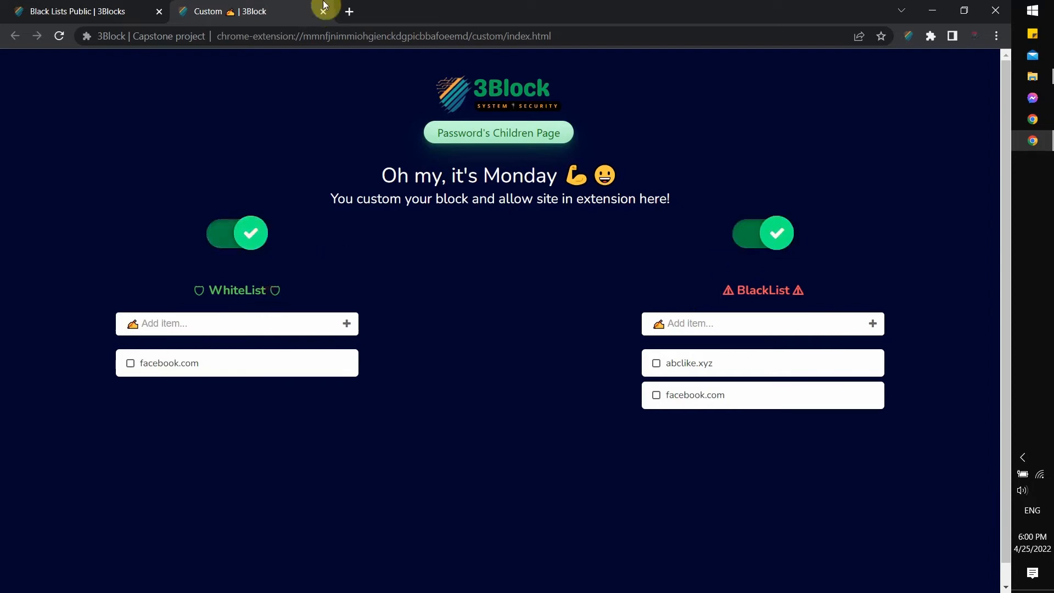
pyautogui.hotkey('ctrl', 't')
pyautogui.write('facebook.com')
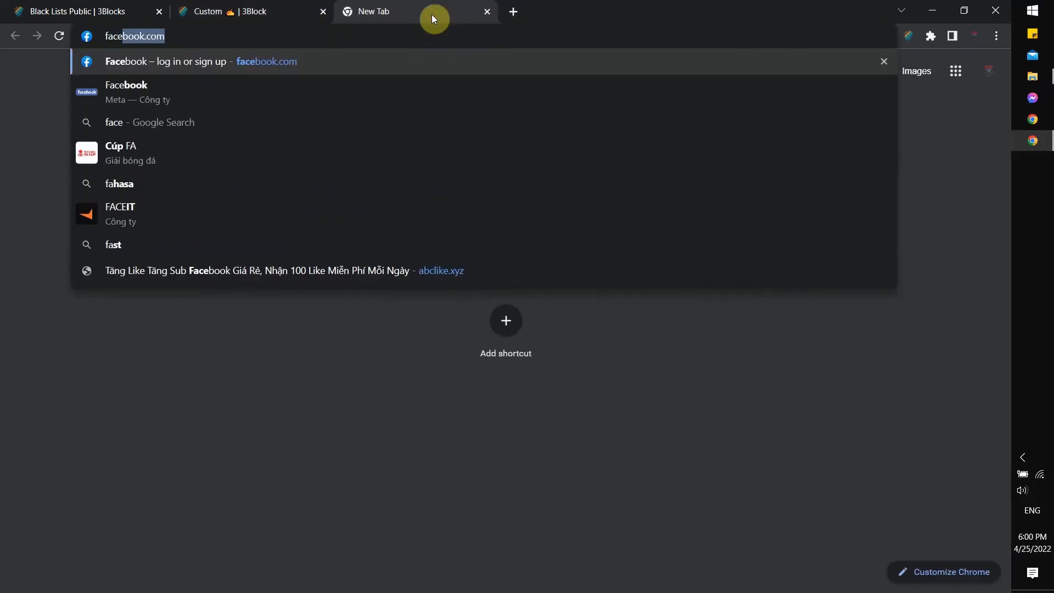
pyautogui.press('Right')
pyautogui.press('Return')
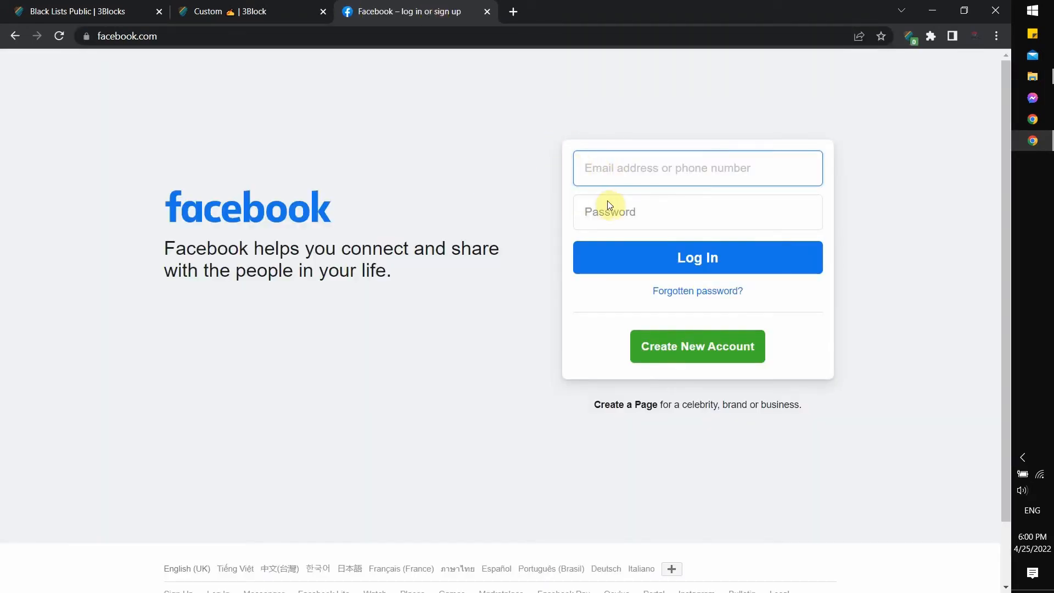
# Step: Copy acclienminh24h.com from the public Black List URLs page and add it to the extension's custom WhiteList
pyautogui.hotkey('ctrl', '1')
pyautogui.moveTo(427, 459); pyautogui.dragTo(541, 460)
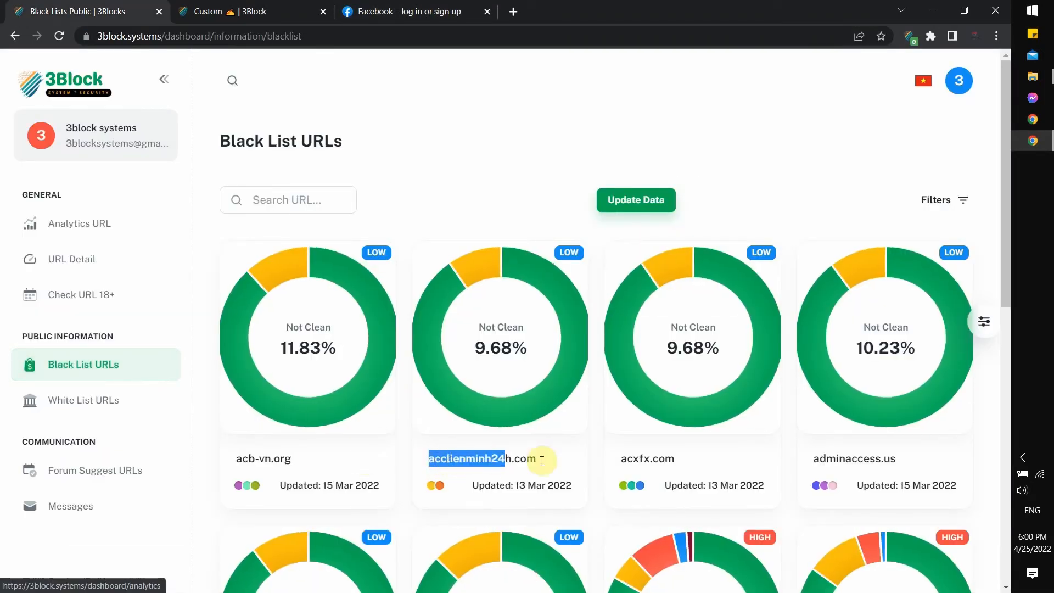
pyautogui.click(306, 6)
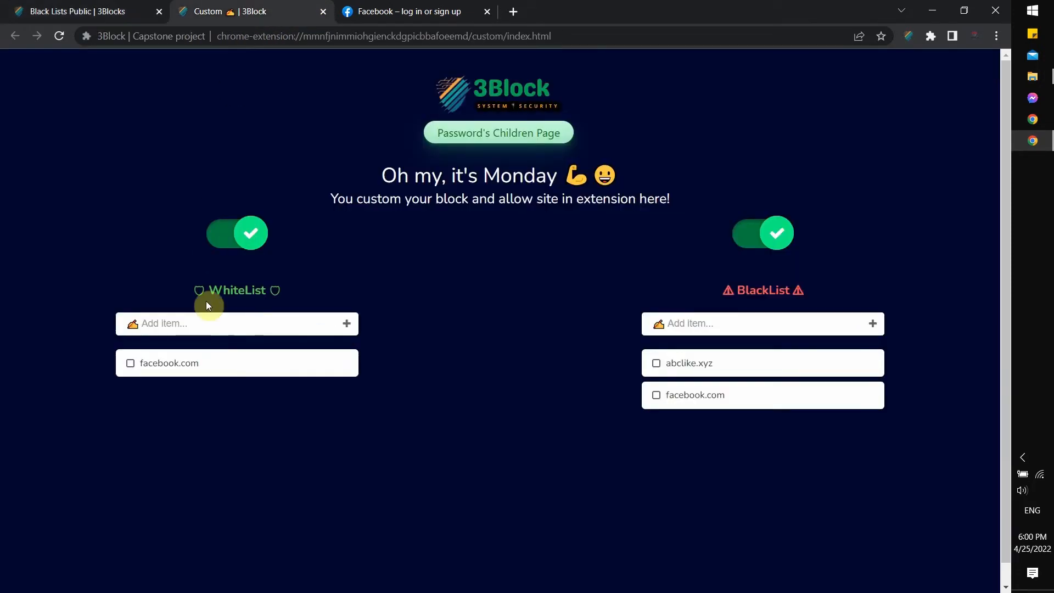
pyautogui.click(198, 331)
pyautogui.write('acclienminh24h.com')
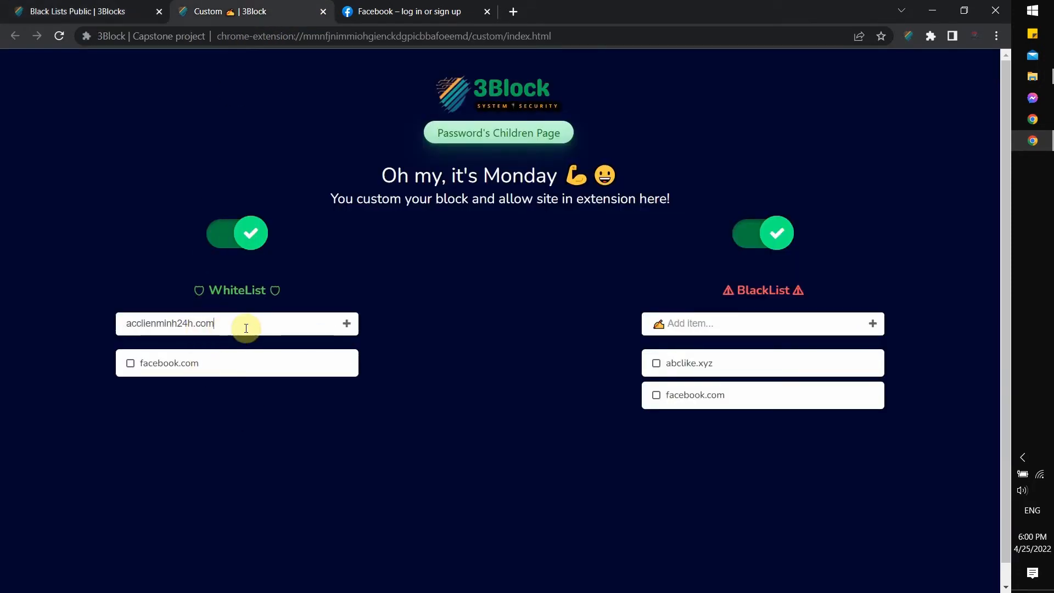
# Step: Visit acclienminh24h.com in the Facebook tab to test the WhiteList entry, and close that tab
pyautogui.click(354, 12)
pyautogui.click(453, 37)
pyautogui.write('acclienminh24h.com')
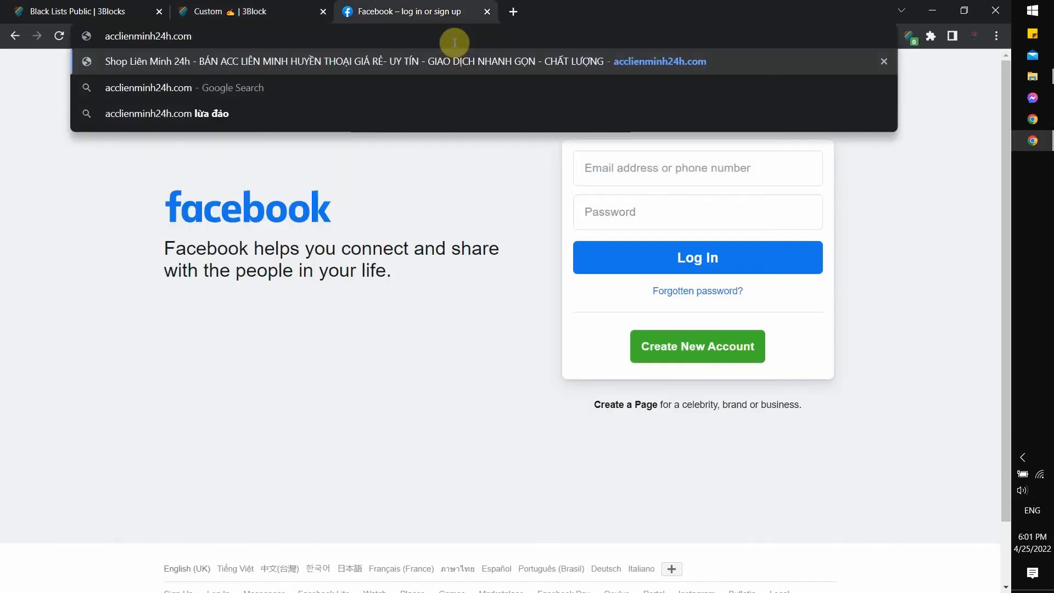
pyautogui.press('Return')
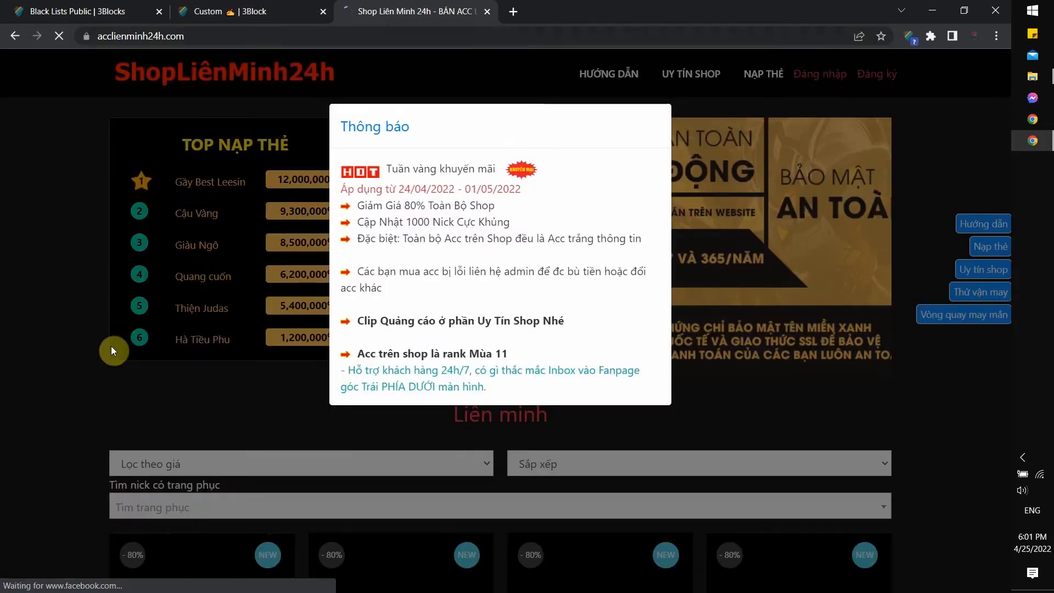
pyautogui.click(485, 11)
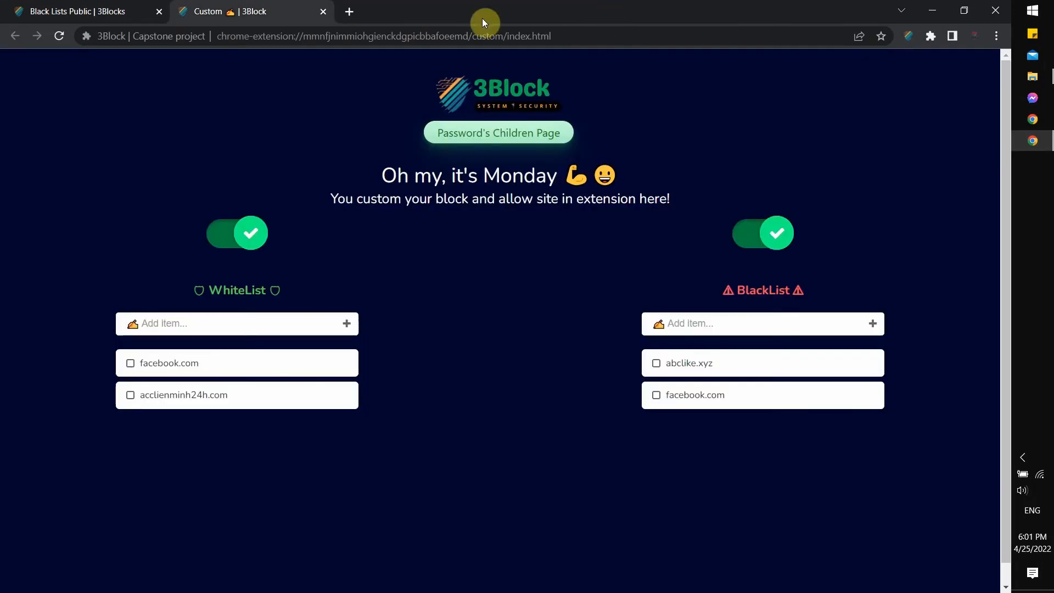
# Step: Remove acclienminh24h.com from the custom WhiteList and visit the site in a new tab to test blocking
pyautogui.click(348, 401)
pyautogui.click(349, 11)
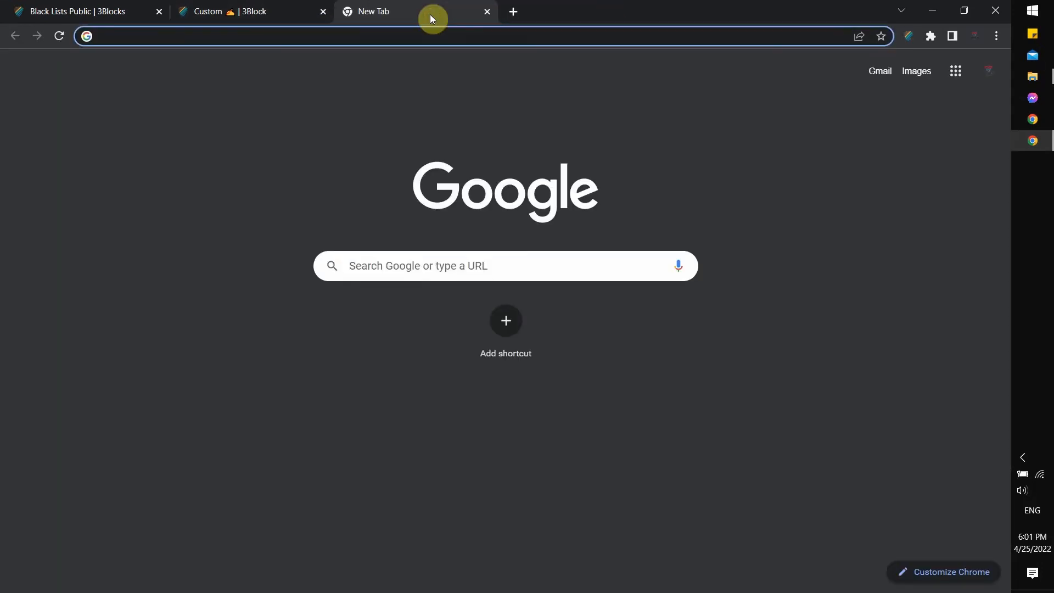
pyautogui.write('acclienminh24h.com')
pyautogui.press('Return')
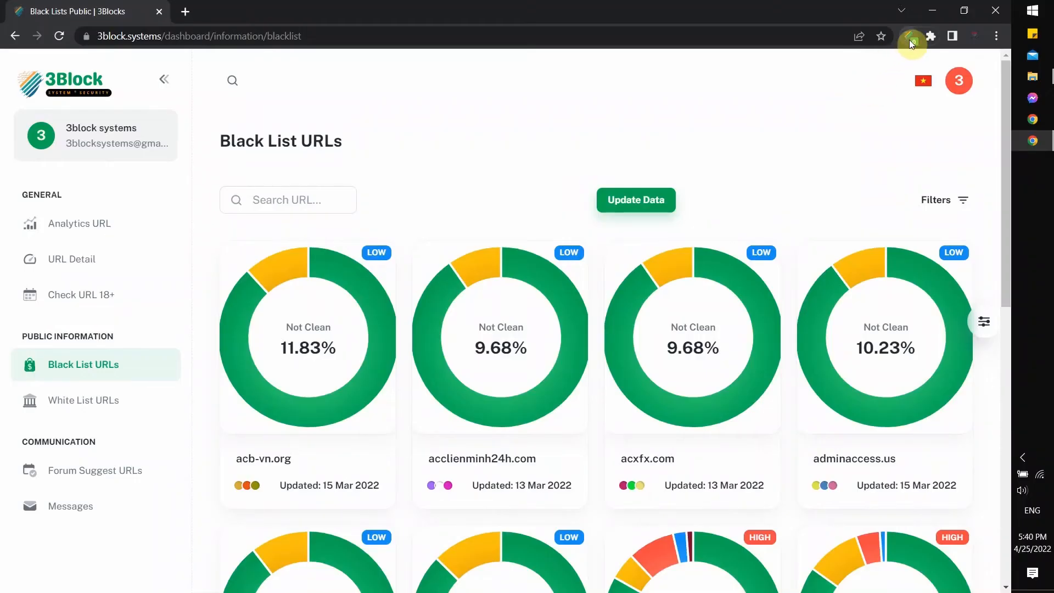
# Step: Check the 3Block extension's safety rating for the Black List URLs page, highlighting the percentage and verdict
pyautogui.click(908, 38)
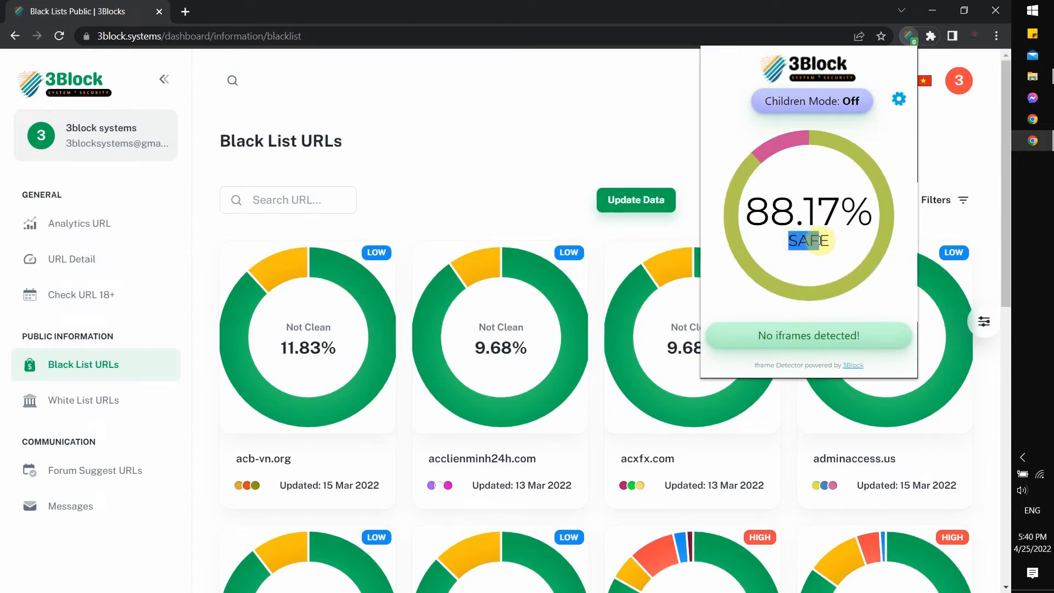
pyautogui.moveTo(831, 240); pyautogui.dragTo(832, 241)
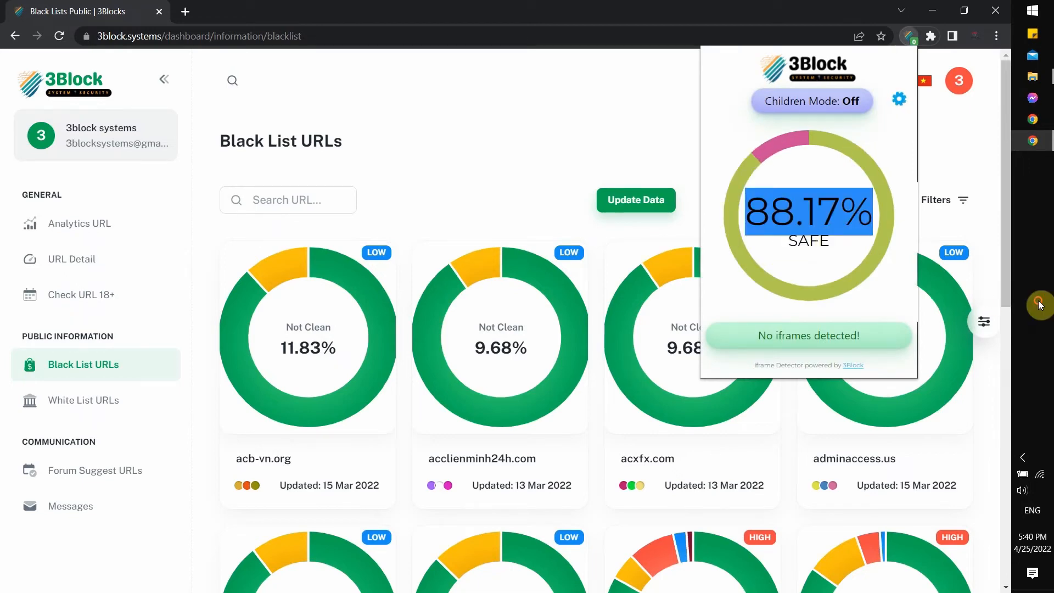
pyautogui.click(827, 242)
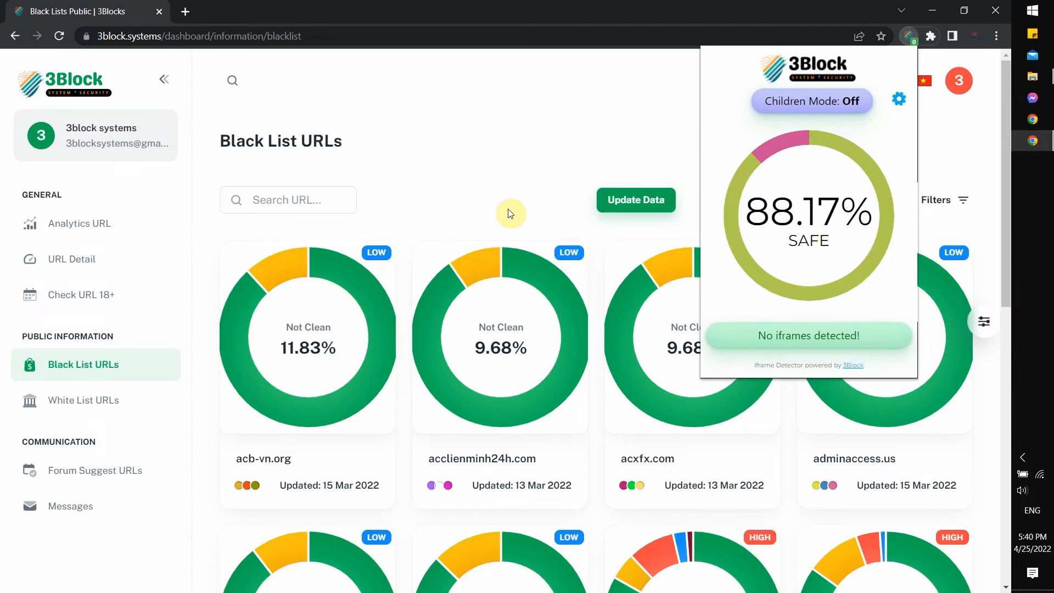
pyautogui.click(599, 248)
# Step: Open youtube.com in a new tab and check its safety rating in the 3Block extension
pyautogui.hotkey('ctrl', 't')
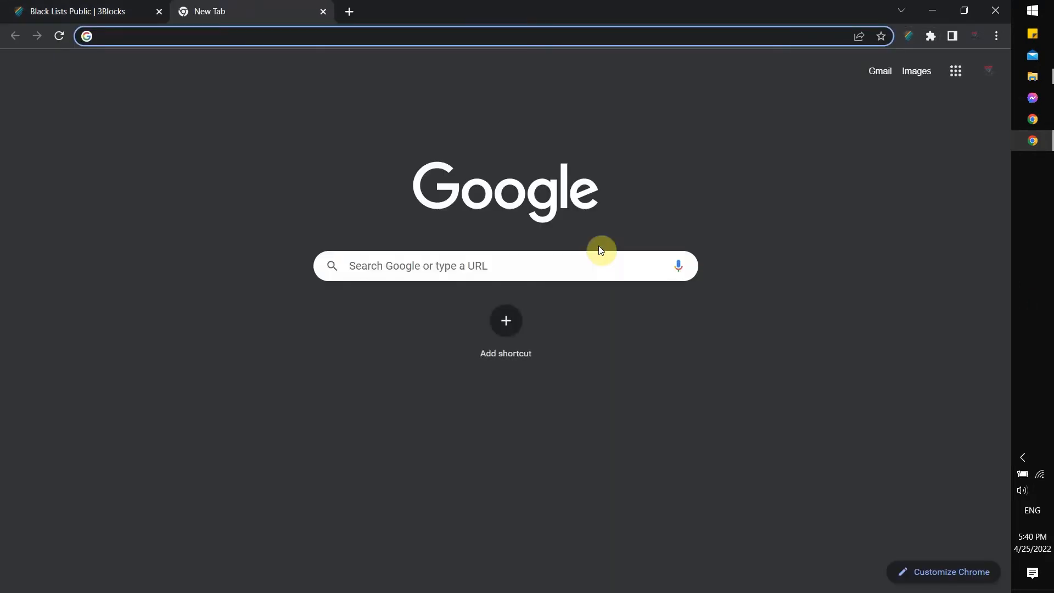
pyautogui.write('youtube')
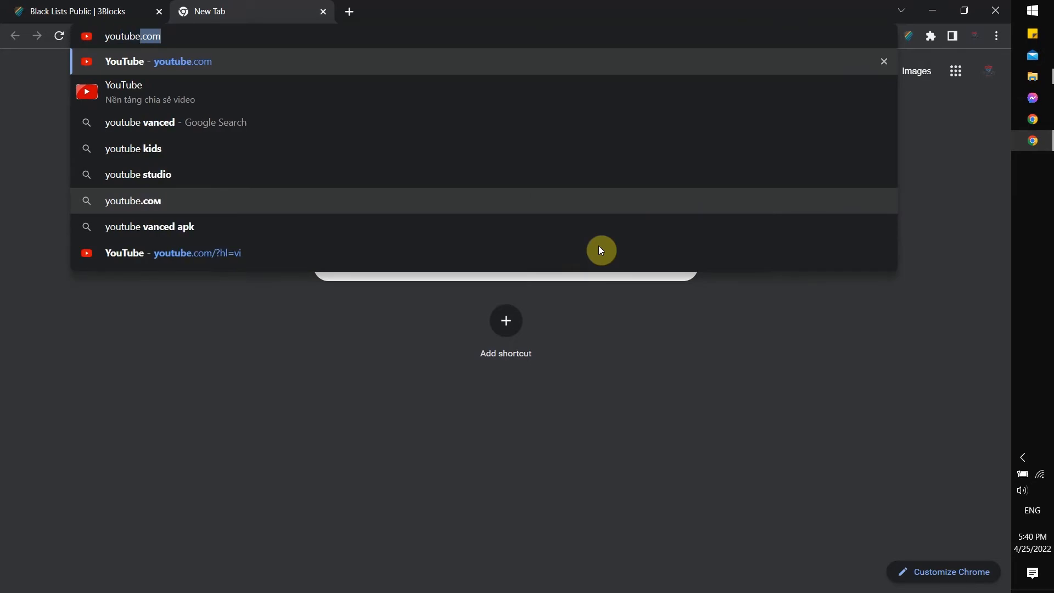
pyautogui.write('.com')
pyautogui.press('Return')
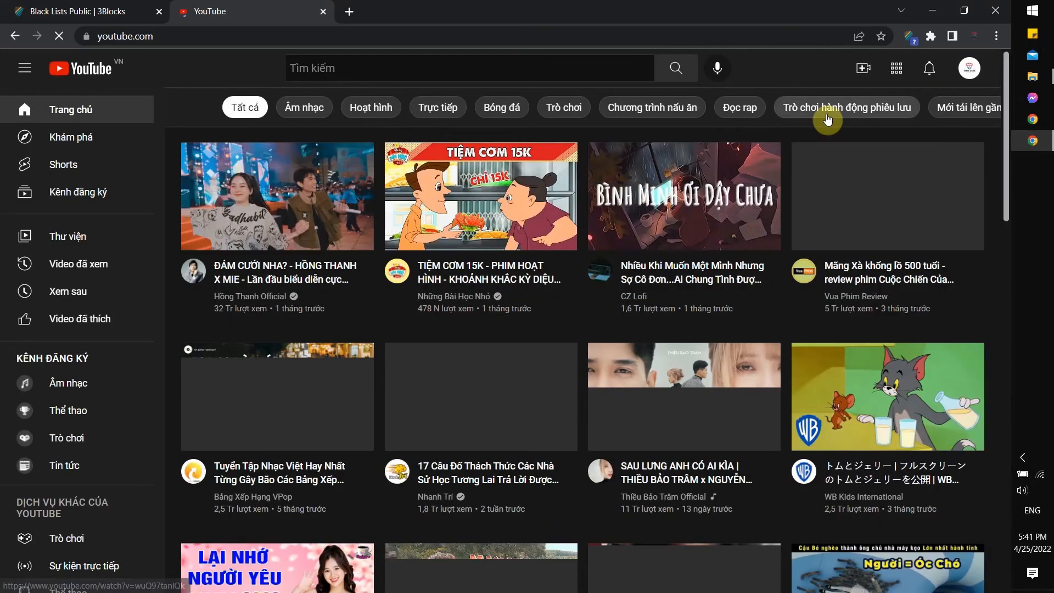
pyautogui.click(908, 37)
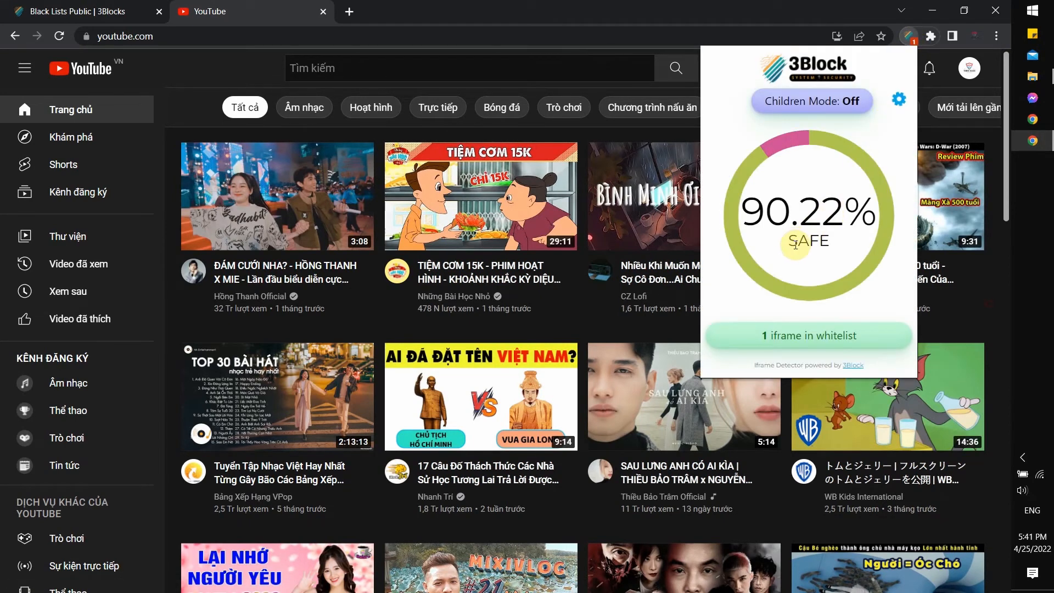
pyautogui.moveTo(793, 245); pyautogui.dragTo(834, 245)
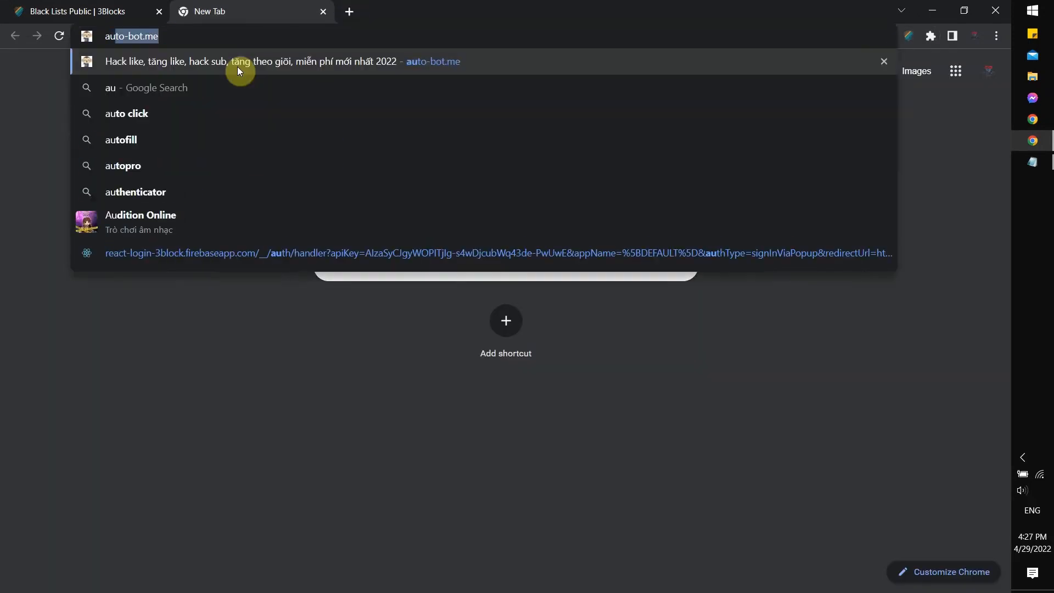
# Step: Visit auto-bot.me in the new tab and copy the domain name from the block page
pyautogui.press('Right')
pyautogui.press('Return')
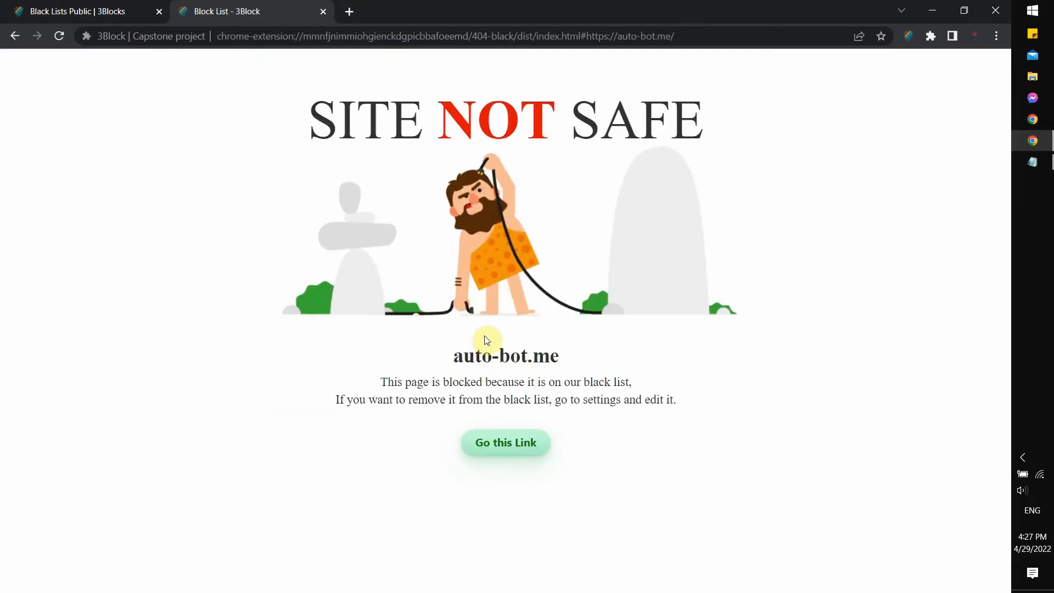
pyautogui.moveTo(453, 358); pyautogui.dragTo(561, 357)
pyautogui.hotkey('ctrl', 'c')
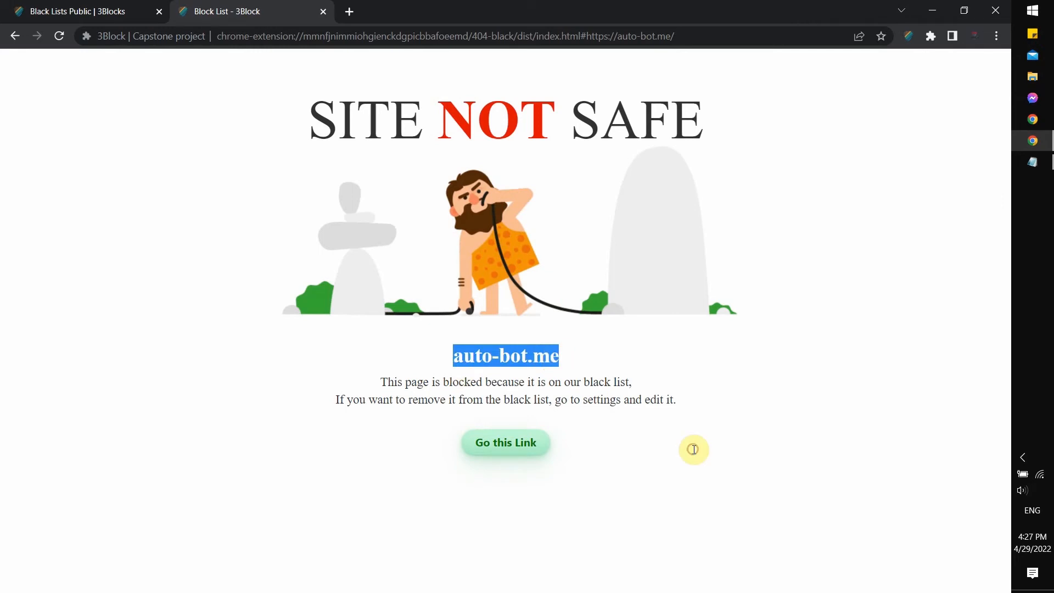
# Step: Search the Black List URLs for auto-bot.me, open its analysis, and review all detail results and site categories
pyautogui.click(36, 11)
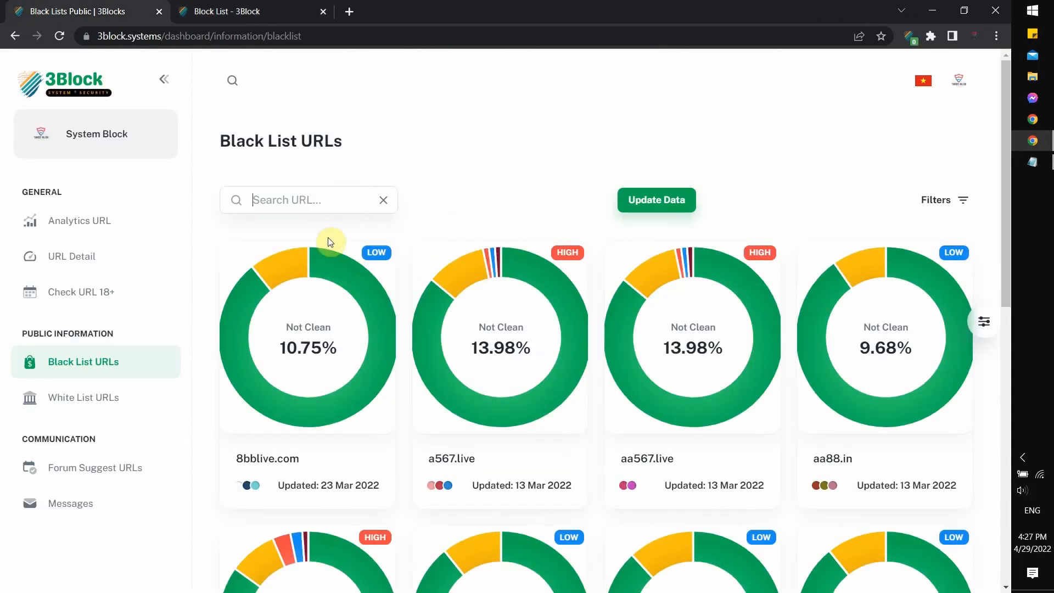
pyautogui.click(318, 207)
pyautogui.hotkey('ctrl', 'v')
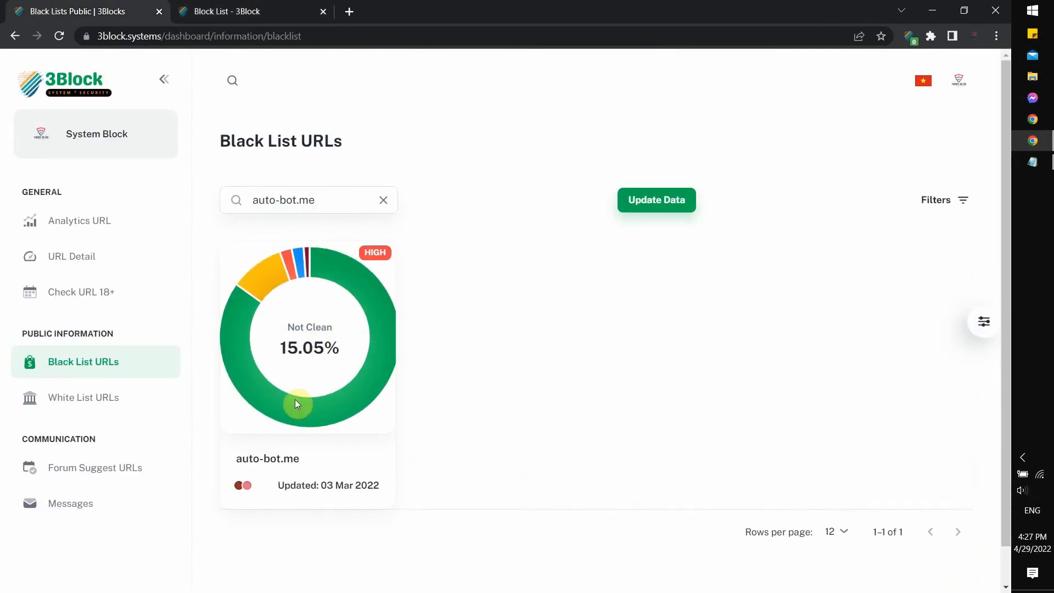
pyautogui.click(281, 458)
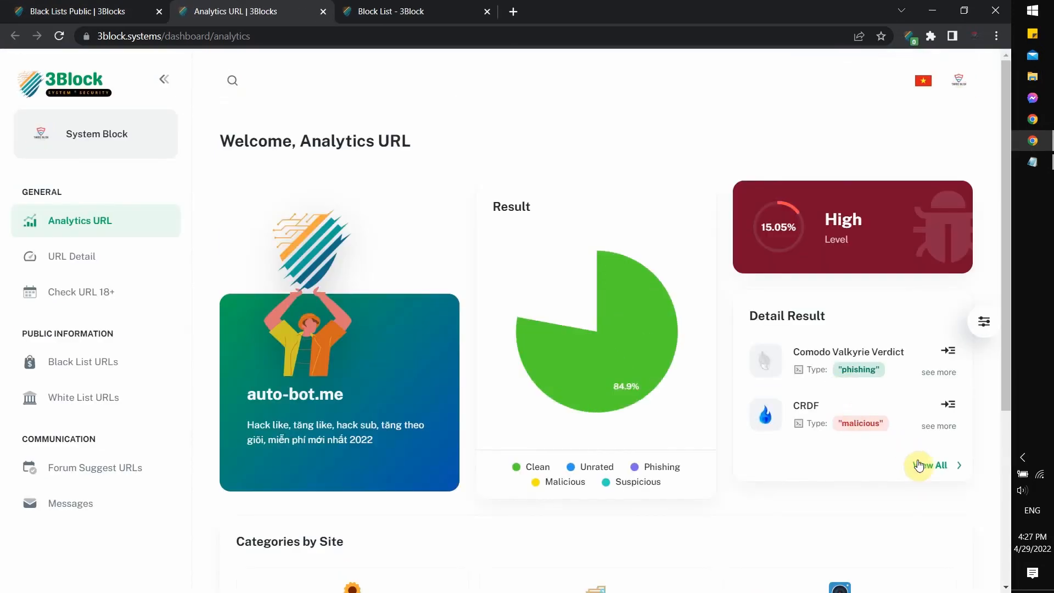
pyautogui.click(918, 465)
pyautogui.scroll(-5, 686, 124)
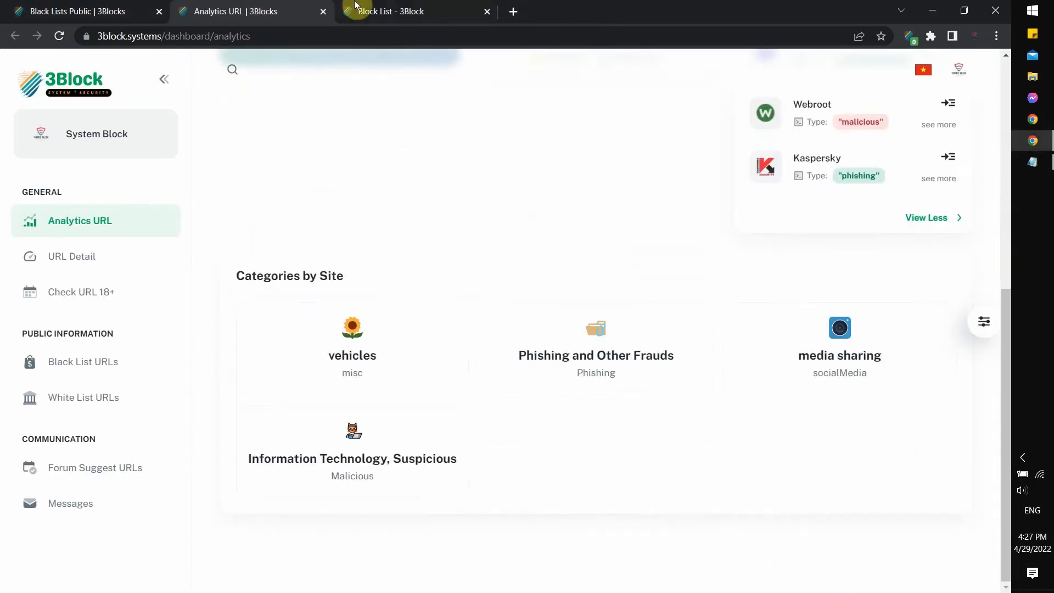
# Step: Return to the blocked tab, continue to auto-bot.me, and check its safety rating in the 3Block extension
pyautogui.click(354, 6)
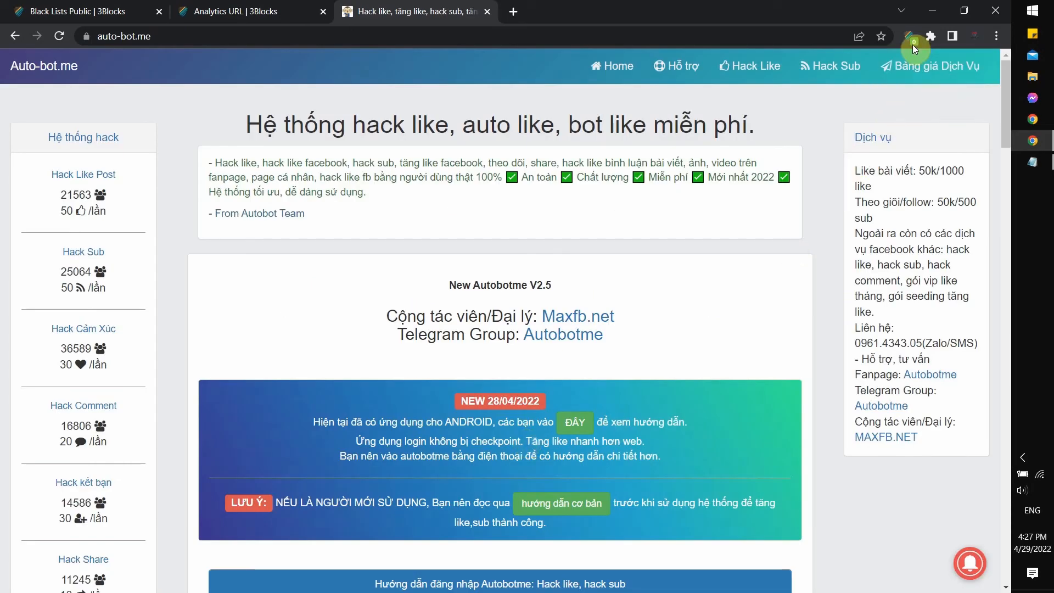
pyautogui.click(909, 37)
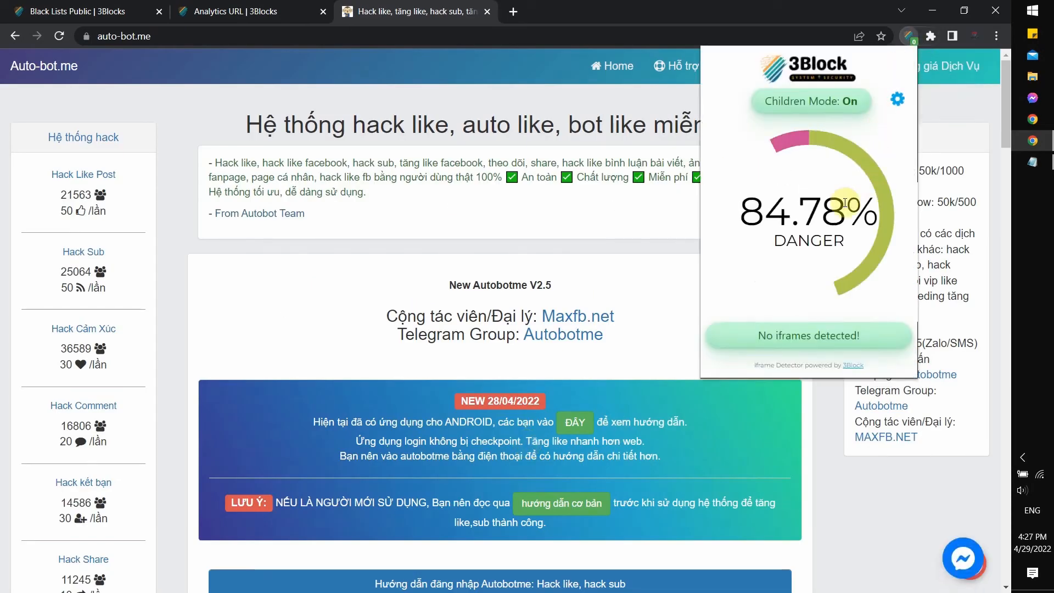
pyautogui.moveTo(778, 239); pyautogui.dragTo(861, 248)
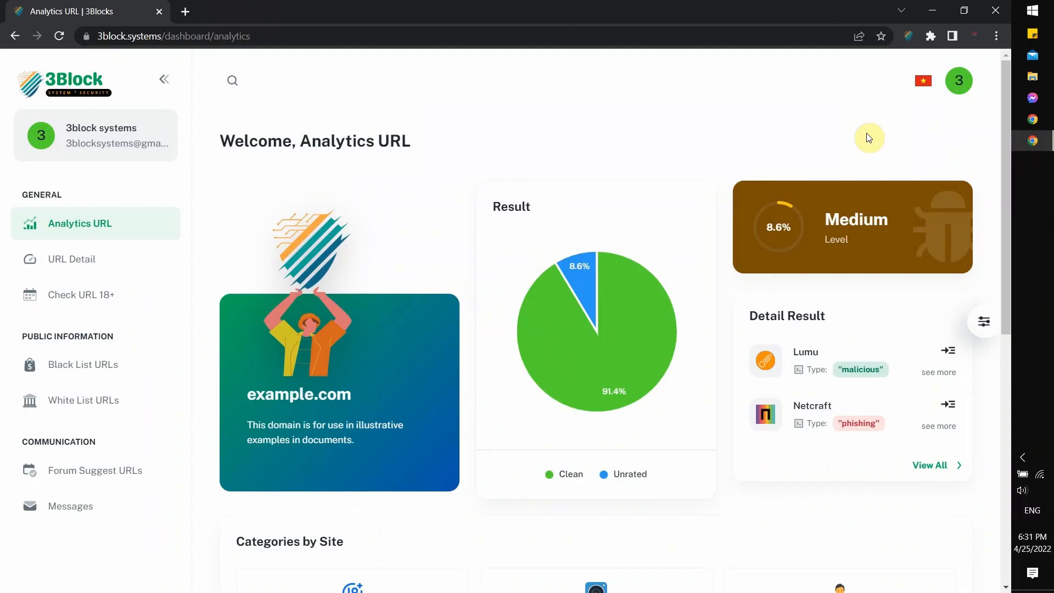
# Step: Open the Children Mode page from the 3Block extension and set a new Children Protect password
pyautogui.click(908, 36)
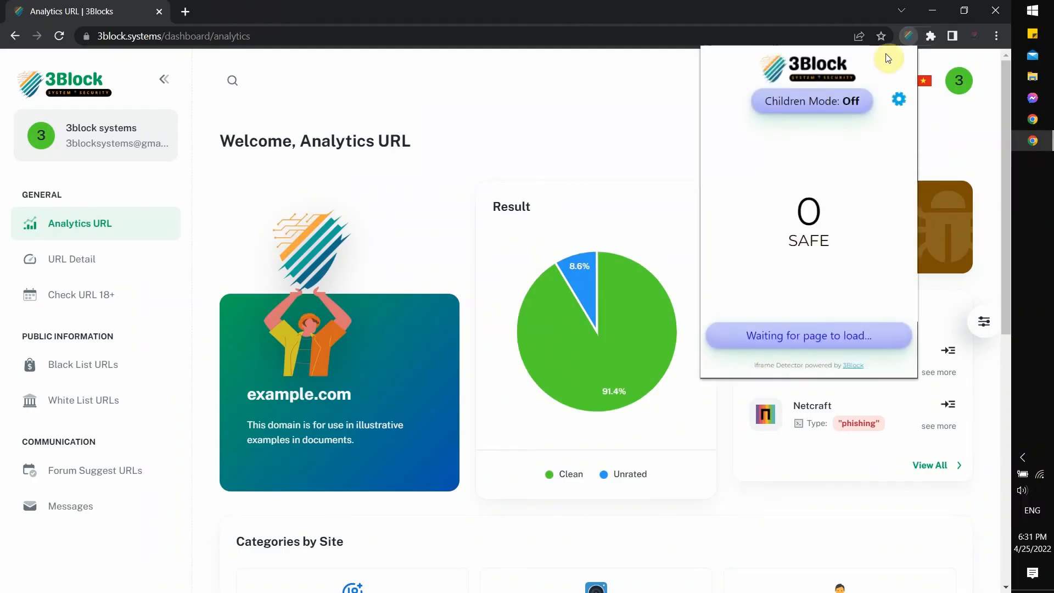
pyautogui.click(836, 104)
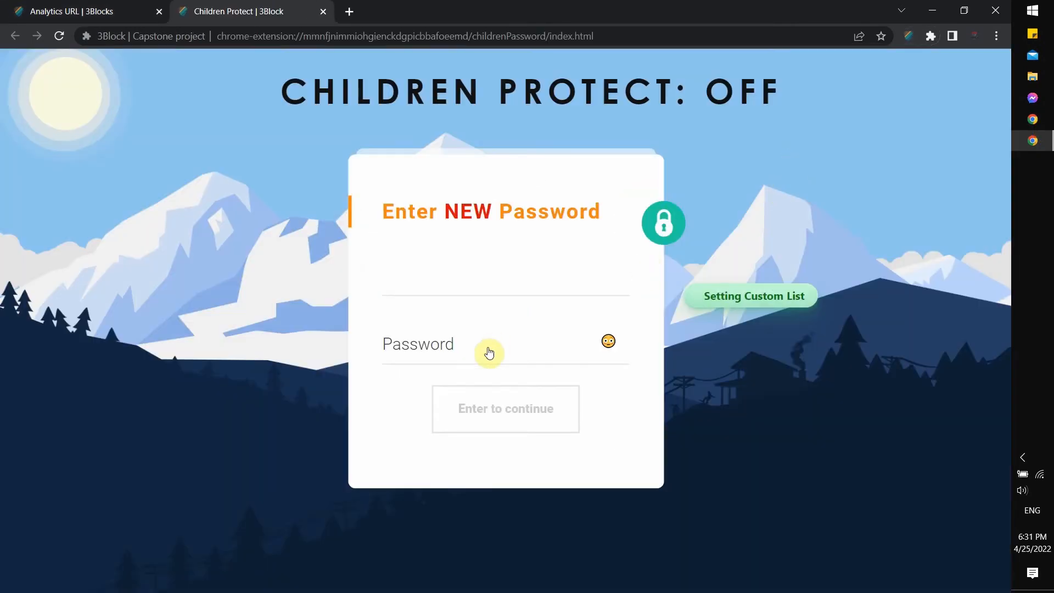
pyautogui.click(497, 336)
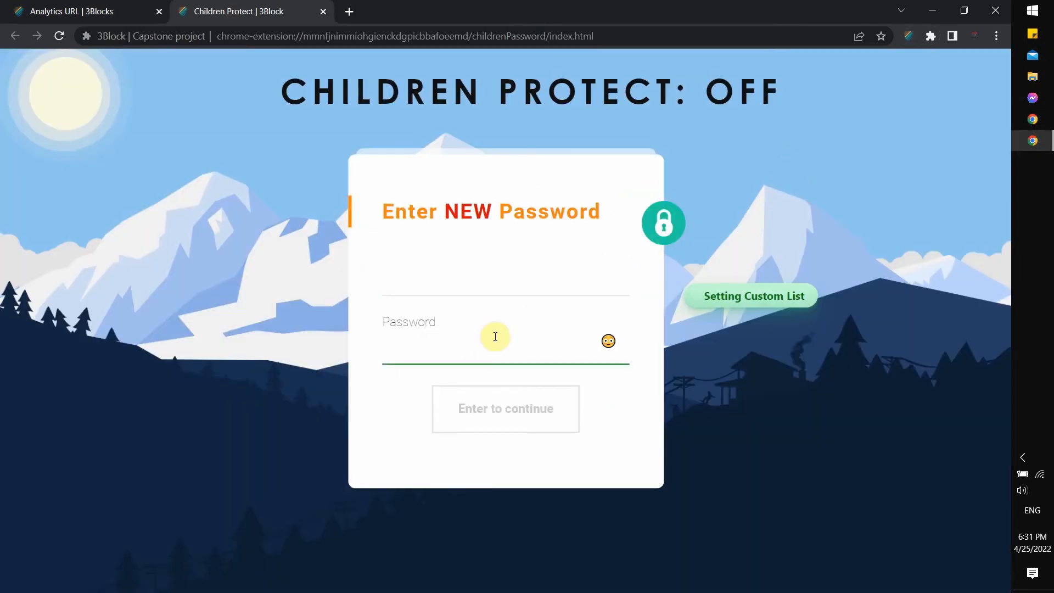
pyautogui.write('a')
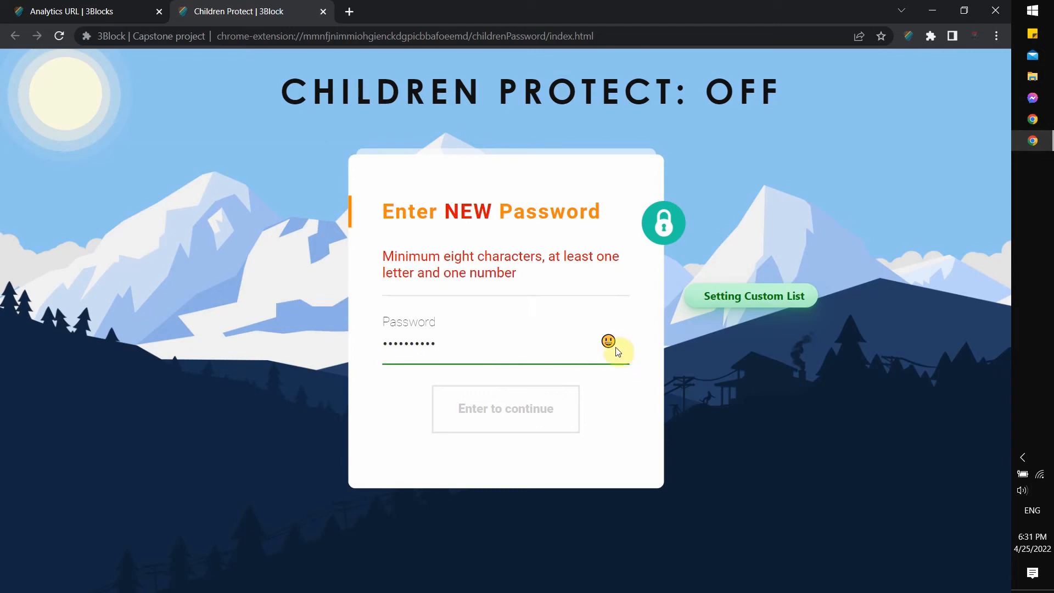
pyautogui.click(508, 413)
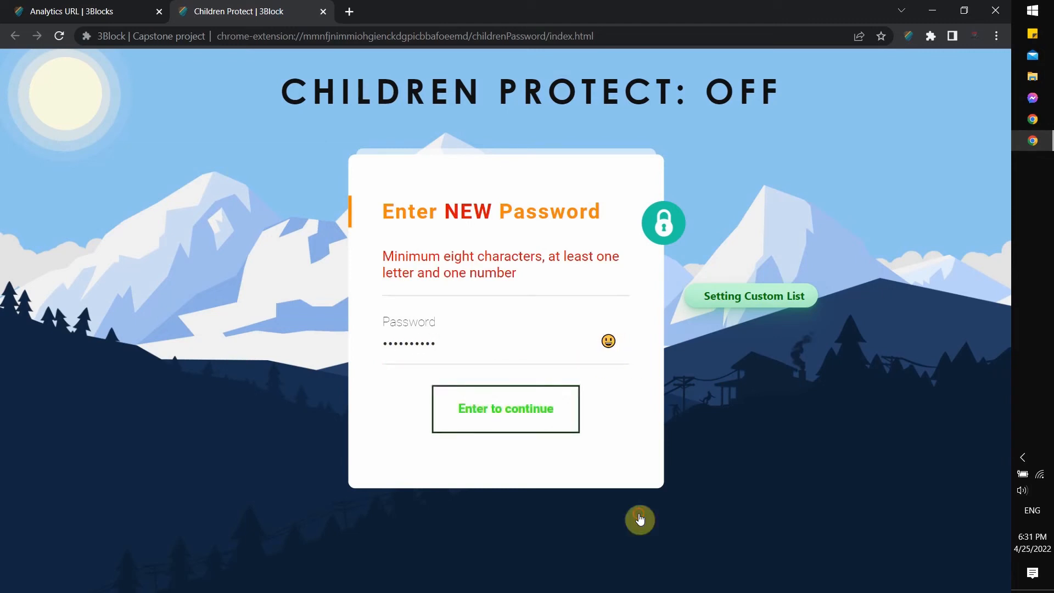
# Step: Show and hide the Children Protect options, reload the page, and try to open the options without entering the password
pyautogui.click(830, 276)
pyautogui.click(830, 277)
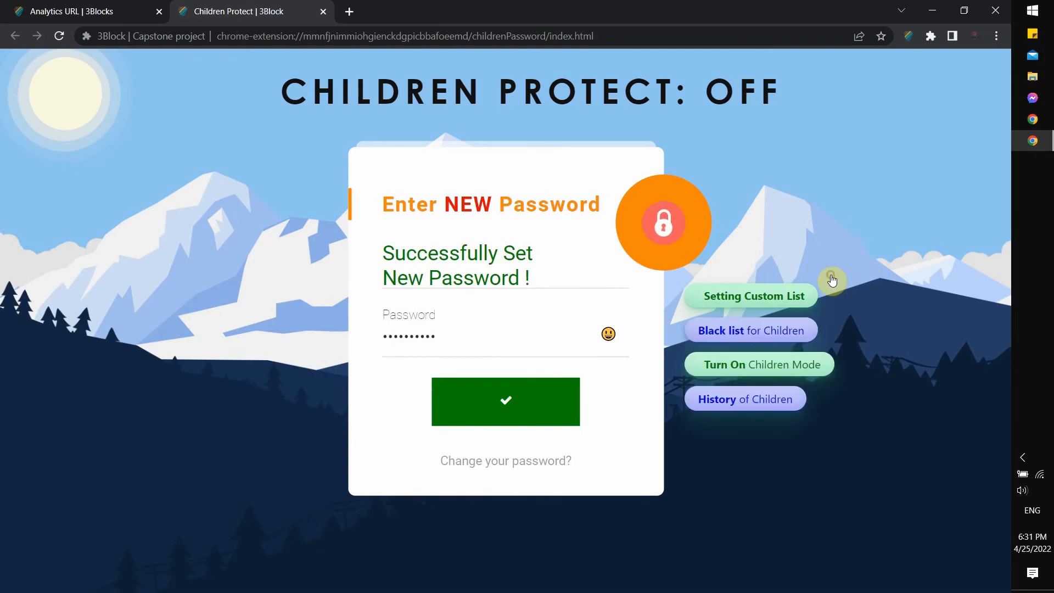
pyautogui.click(832, 280)
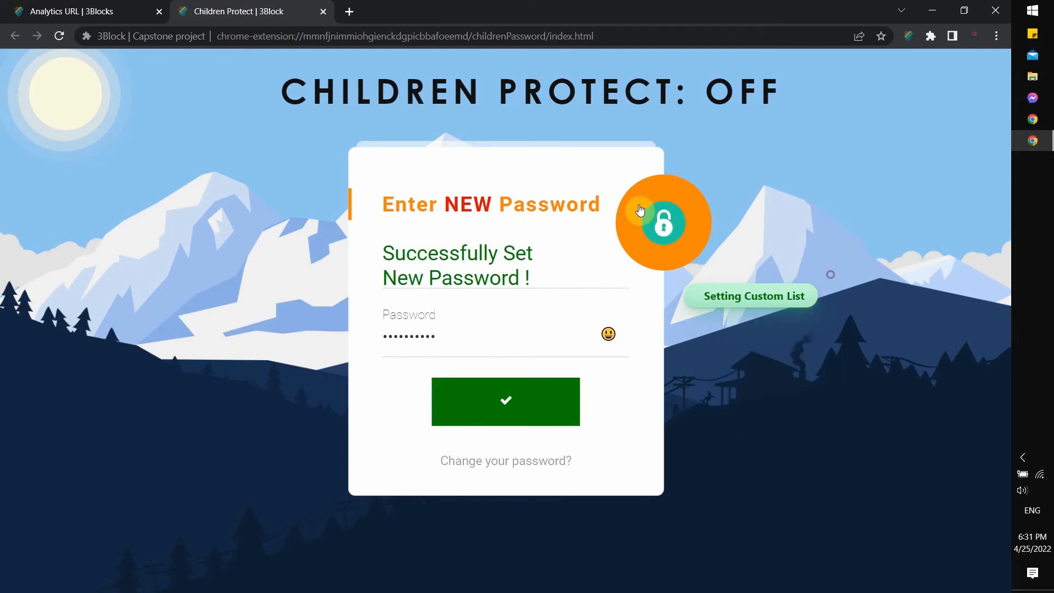
pyautogui.click(59, 35)
pyautogui.click(825, 283)
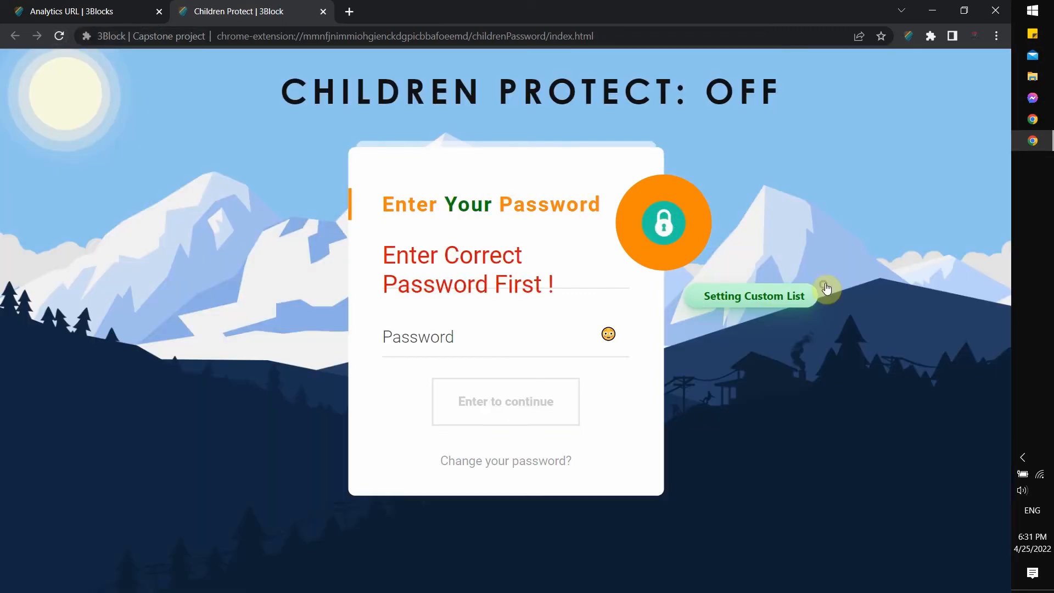
# Step: Enter the Children Protect password and unlock the protected options
pyautogui.click(449, 337)
pyautogui.write('•')
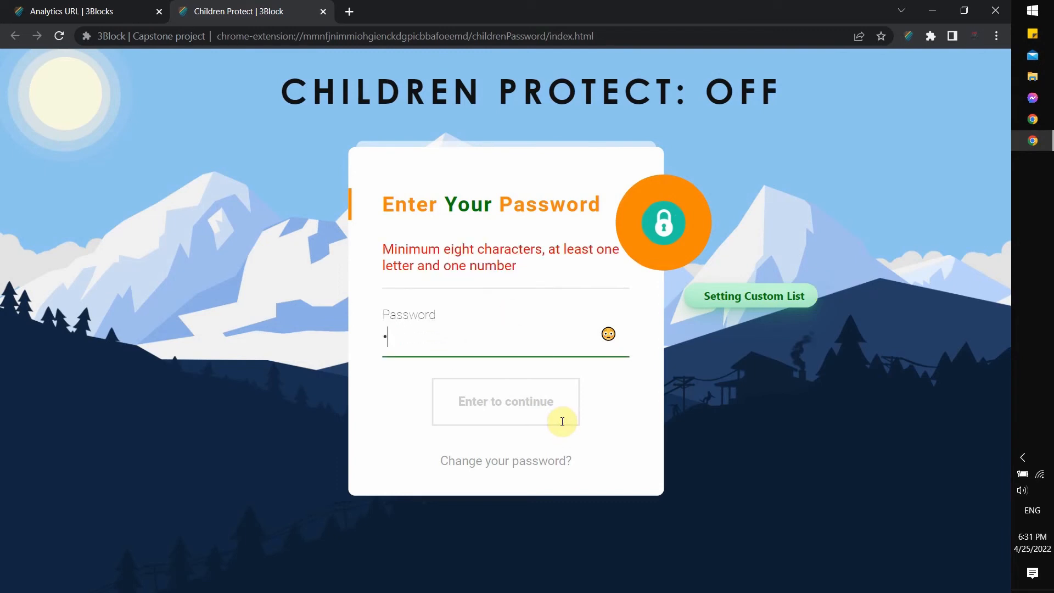
pyautogui.write('•••••••••')
pyautogui.click(530, 405)
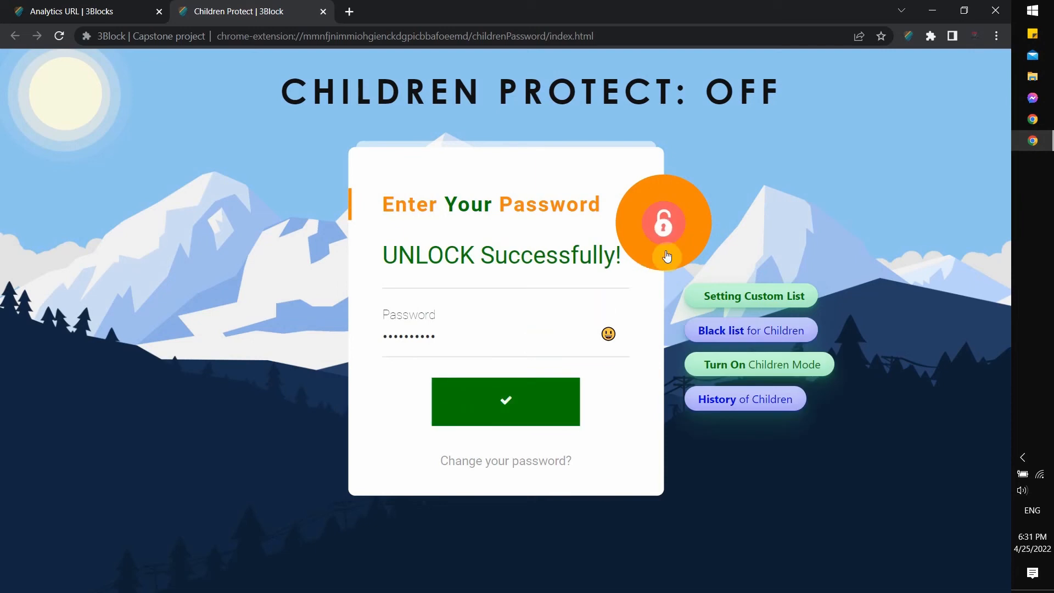
# Step: Turn on Children Mode on the Children Protect page
pyautogui.click(743, 365)
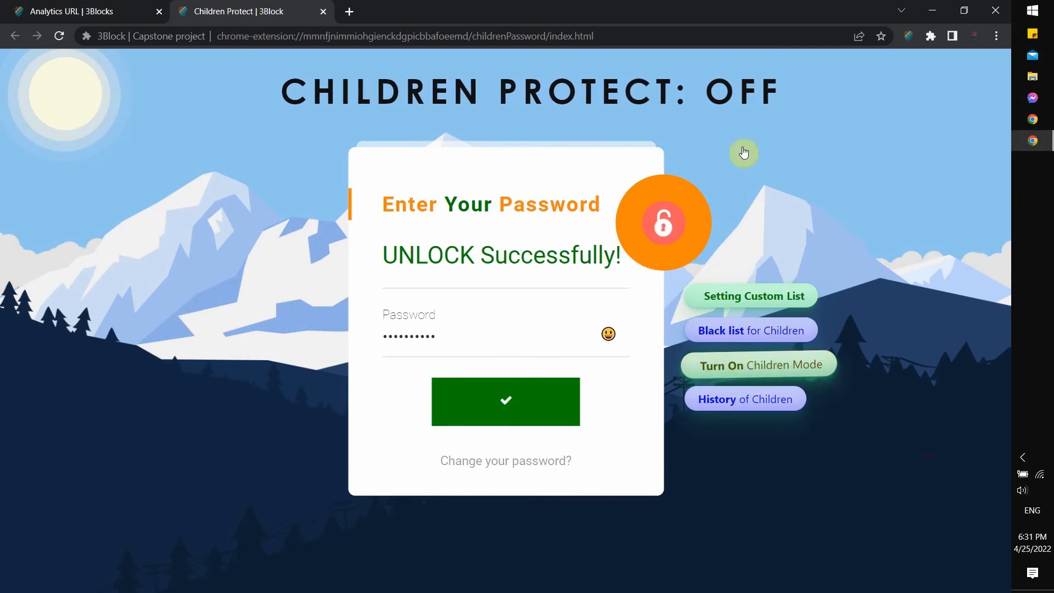
pyautogui.moveTo(711, 102); pyautogui.dragTo(771, 116)
pyautogui.click(771, 116)
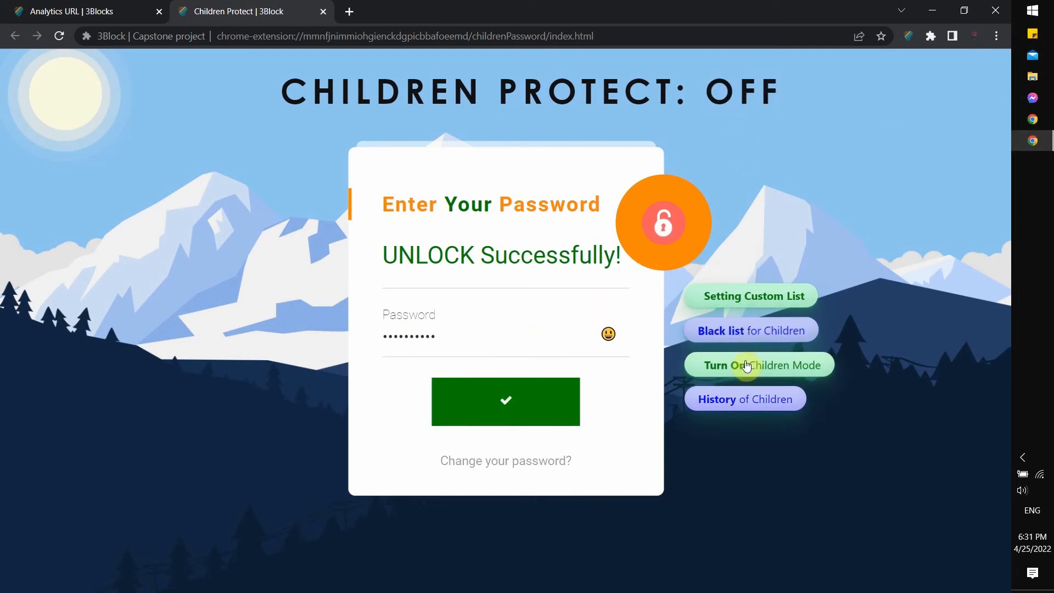
pyautogui.click(746, 366)
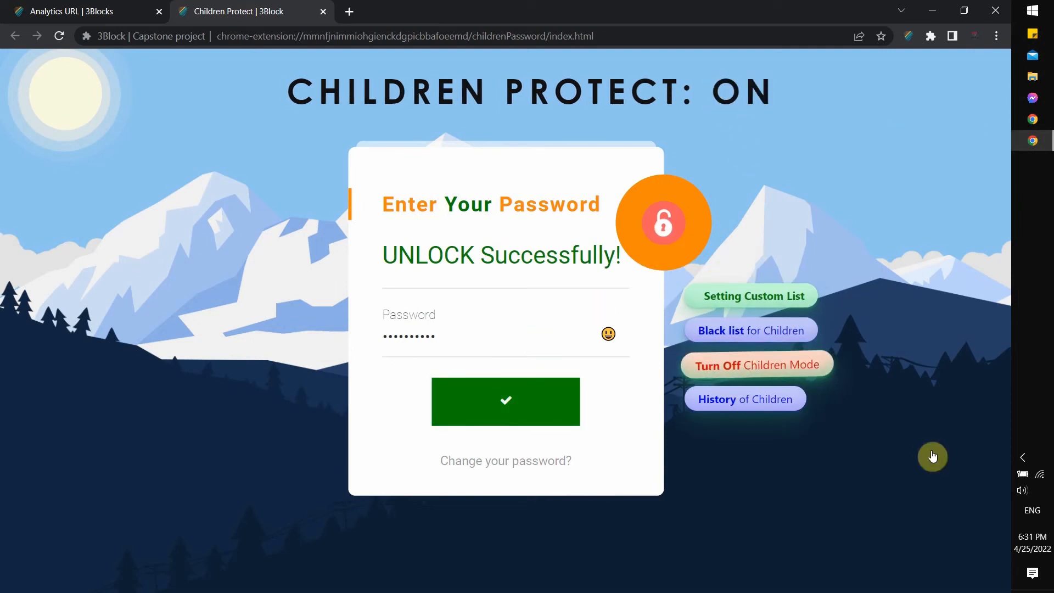
# Step: Open the black list for children and toggle its Children Mode switch
pyautogui.click(743, 336)
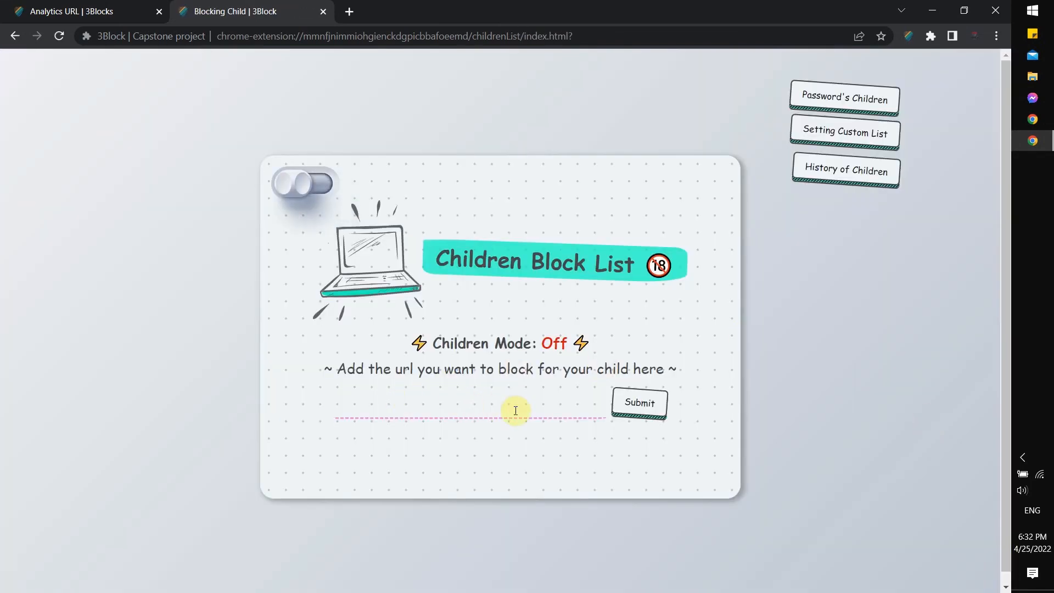
pyautogui.click(290, 191)
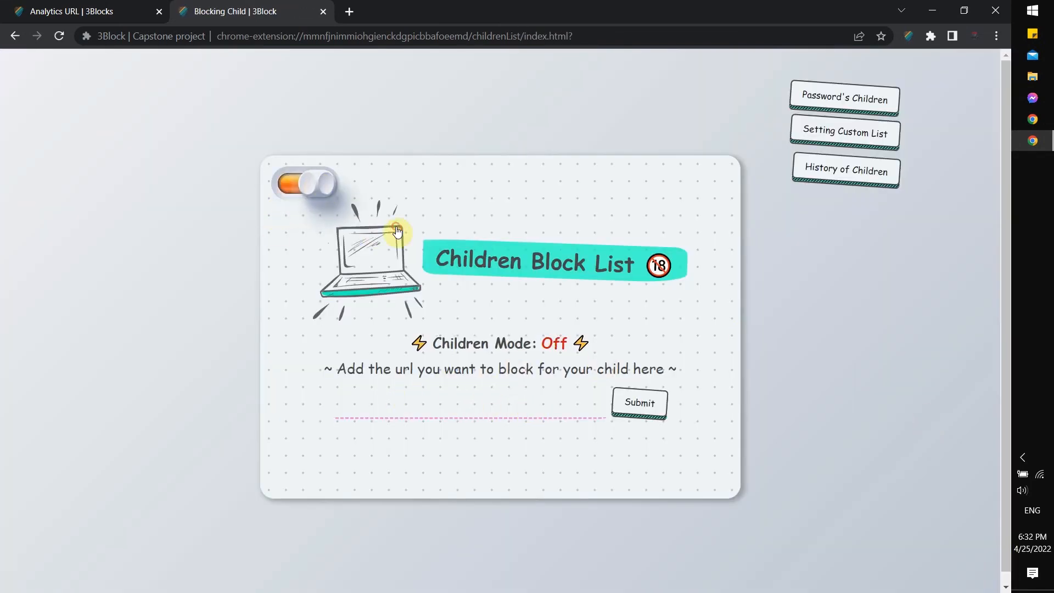
# Step: Visit vlxx.sex in a new tab
pyautogui.click(350, 12)
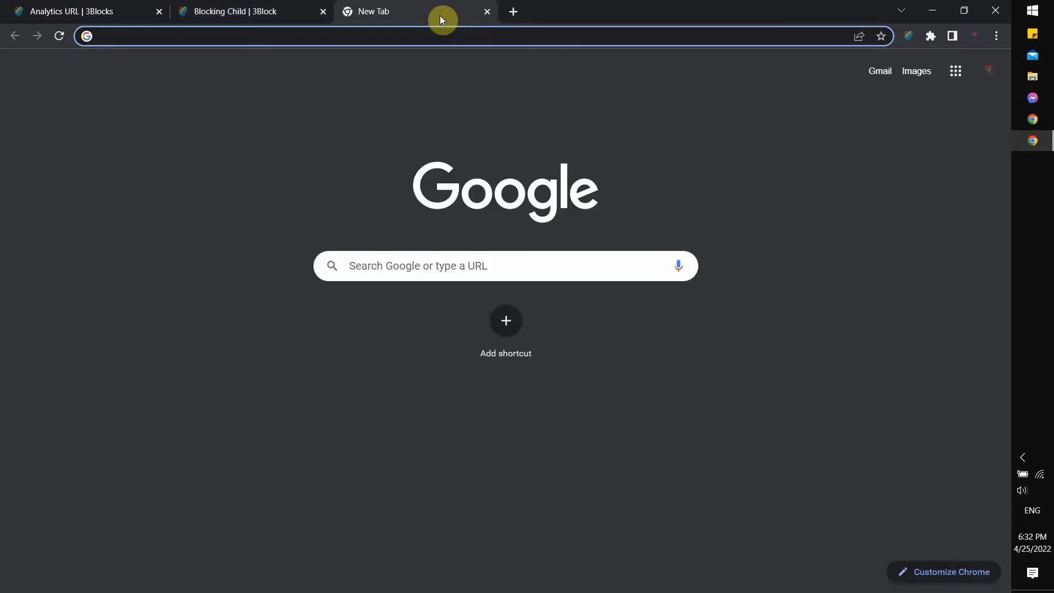
pyautogui.write('vlx')
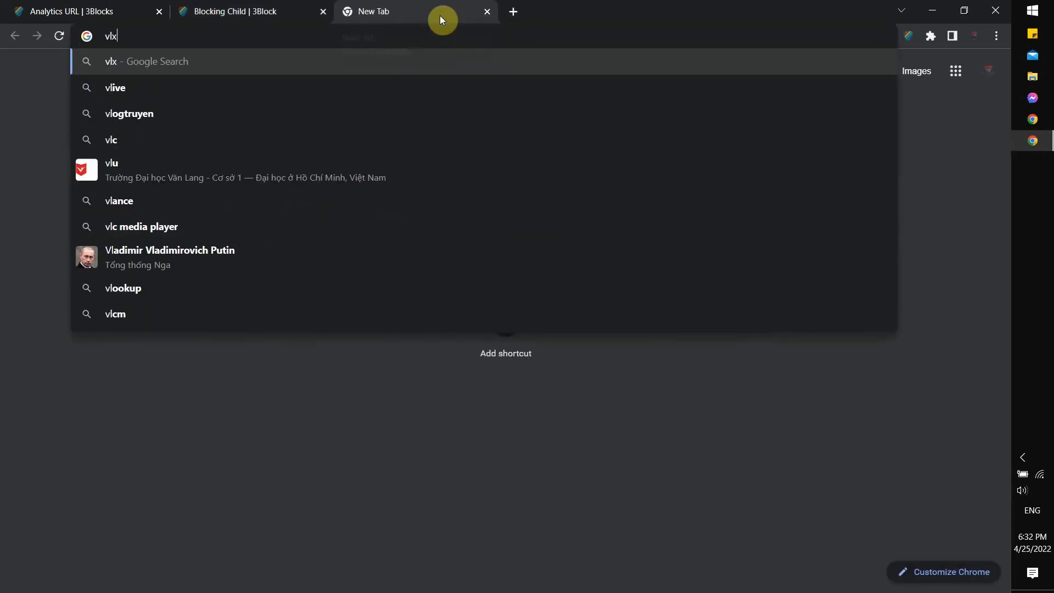
pyautogui.write('x.sex')
pyautogui.press('Return')
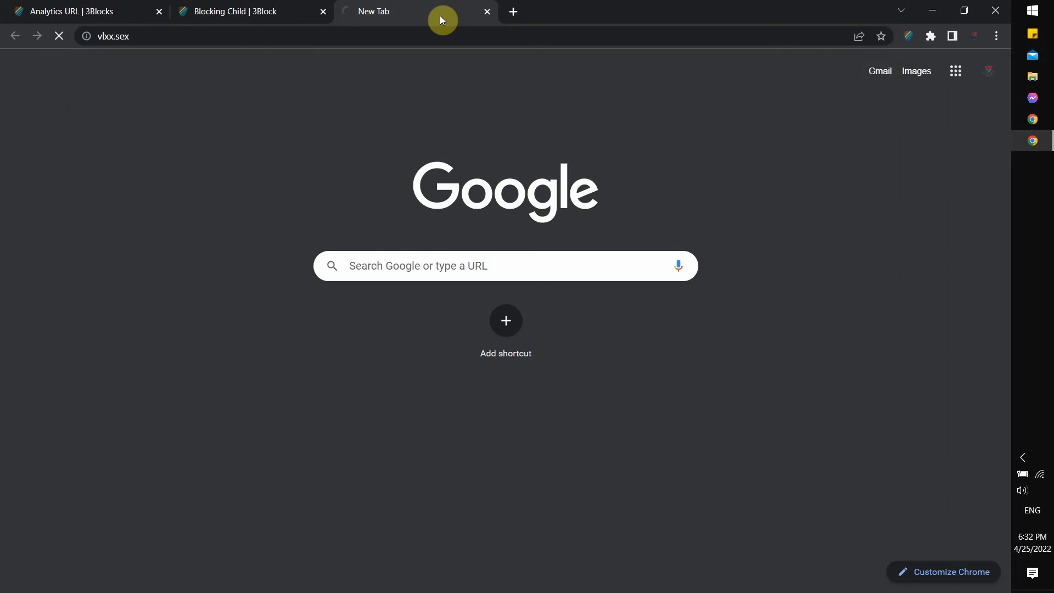
# Step: Switch Children Mode on in the Children Block List page, and reload the vlxx.sex tab to test the 18+ blocking
pyautogui.click(305, 11)
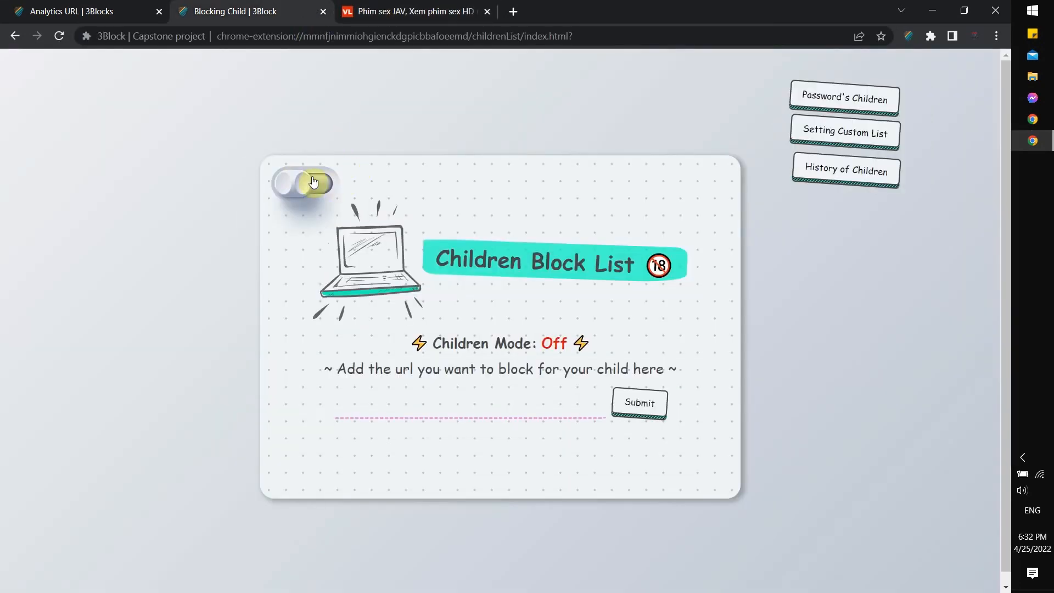
pyautogui.click(313, 183)
pyautogui.click(417, 11)
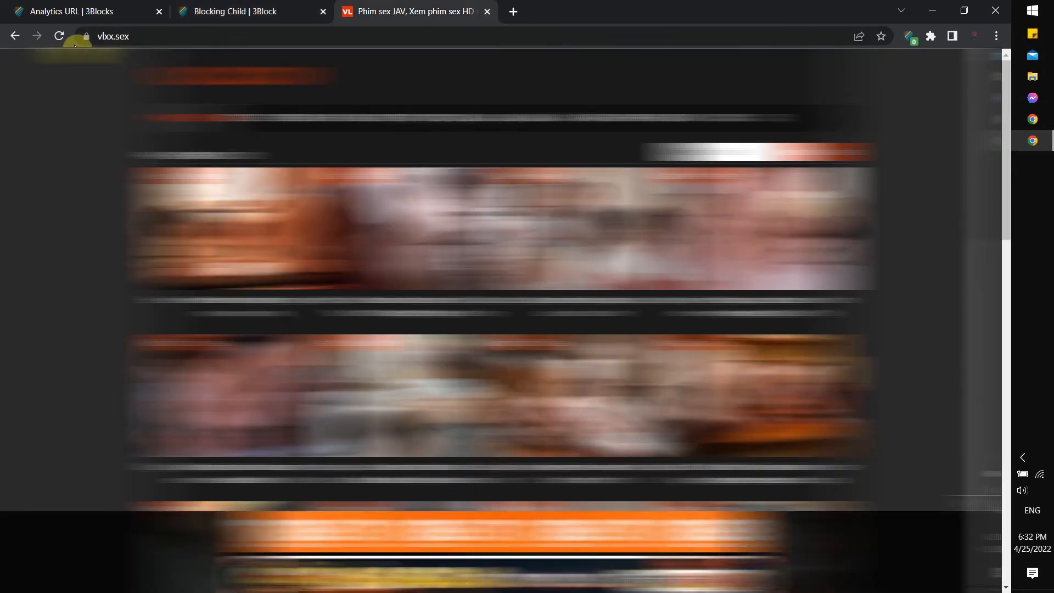
pyautogui.click(60, 36)
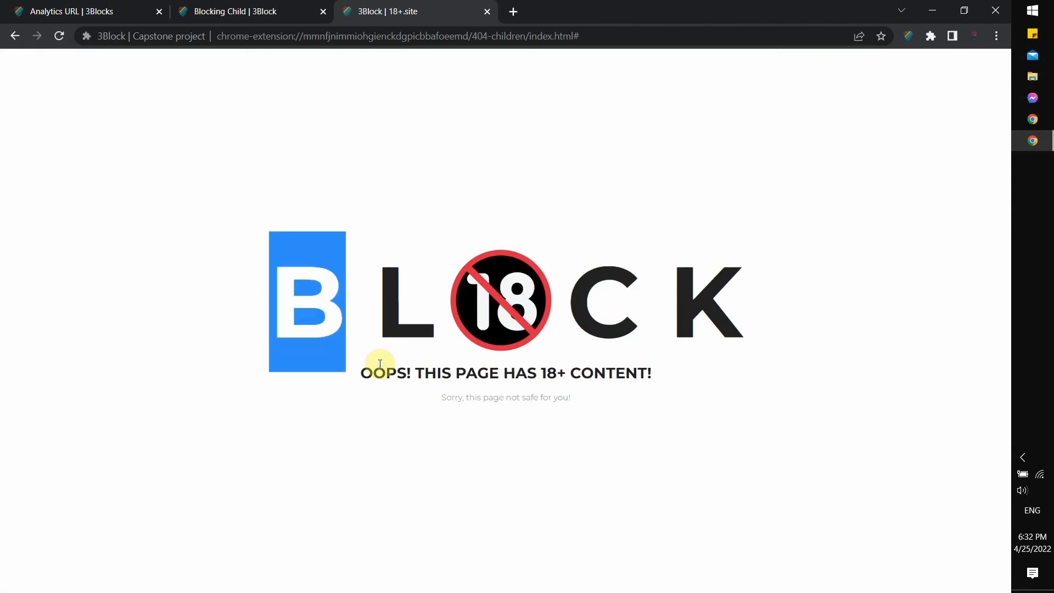
pyautogui.click(466, 468)
# Step: Add vlxx.sex to the Children Block List
pyautogui.click(250, 12)
pyautogui.click(371, 411)
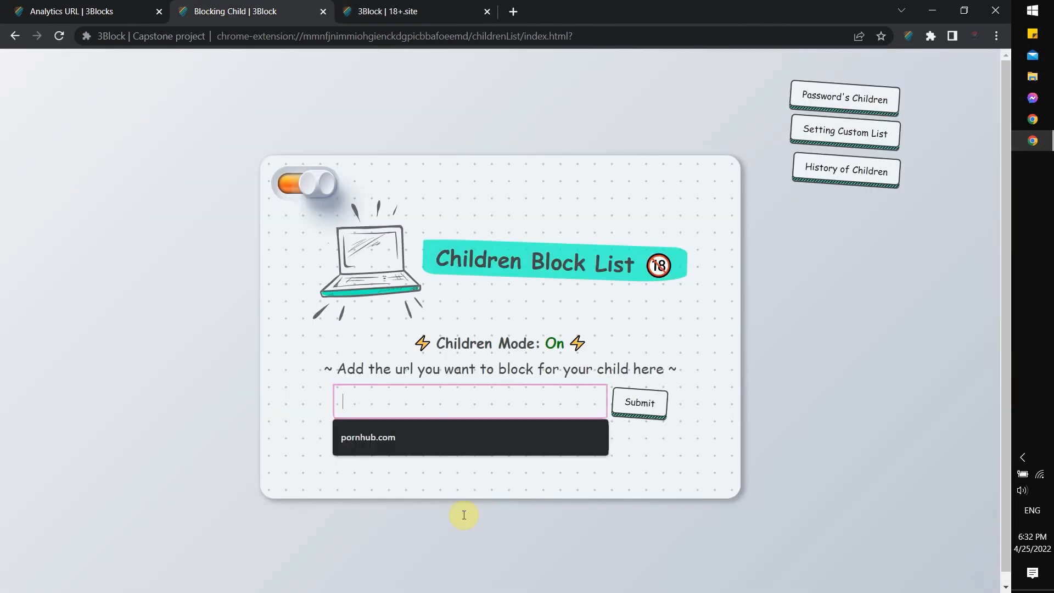
pyautogui.write('vlxx.sex')
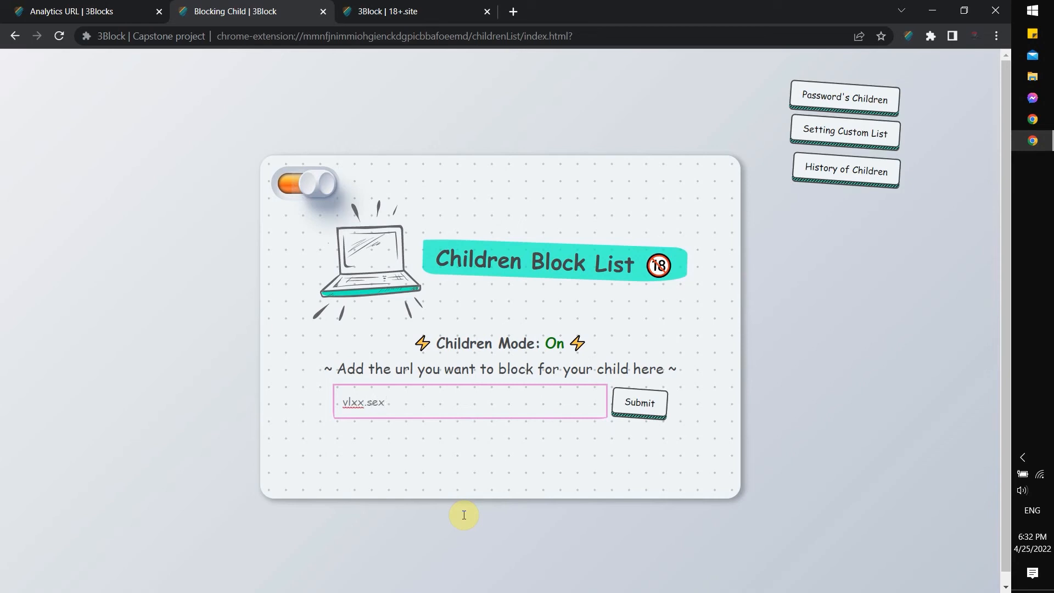
pyautogui.click(639, 411)
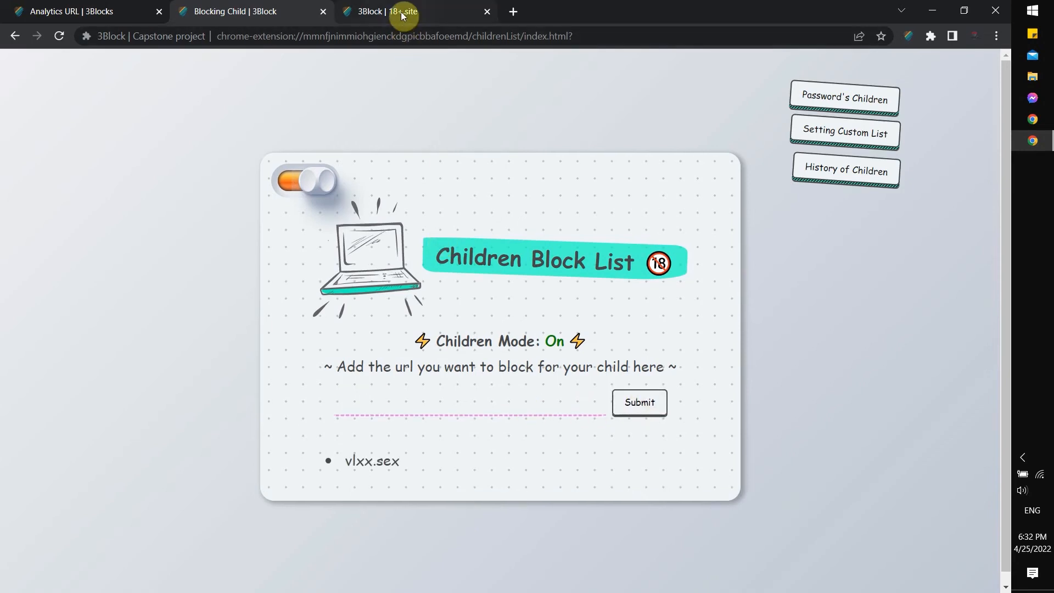
# Step: Return to the 18+ block page tab and visit vlxx.sex again to test the parent's block list
pyautogui.click(439, 16)
pyautogui.click(388, 34)
pyautogui.hotkey('ctrl', 'a')
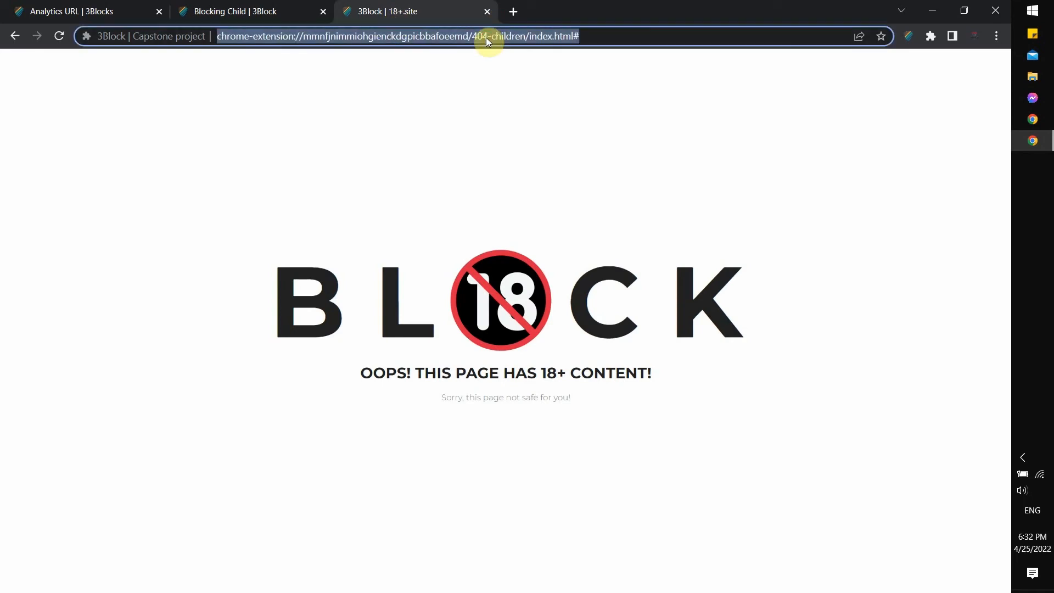
pyautogui.write('vlxx.sex')
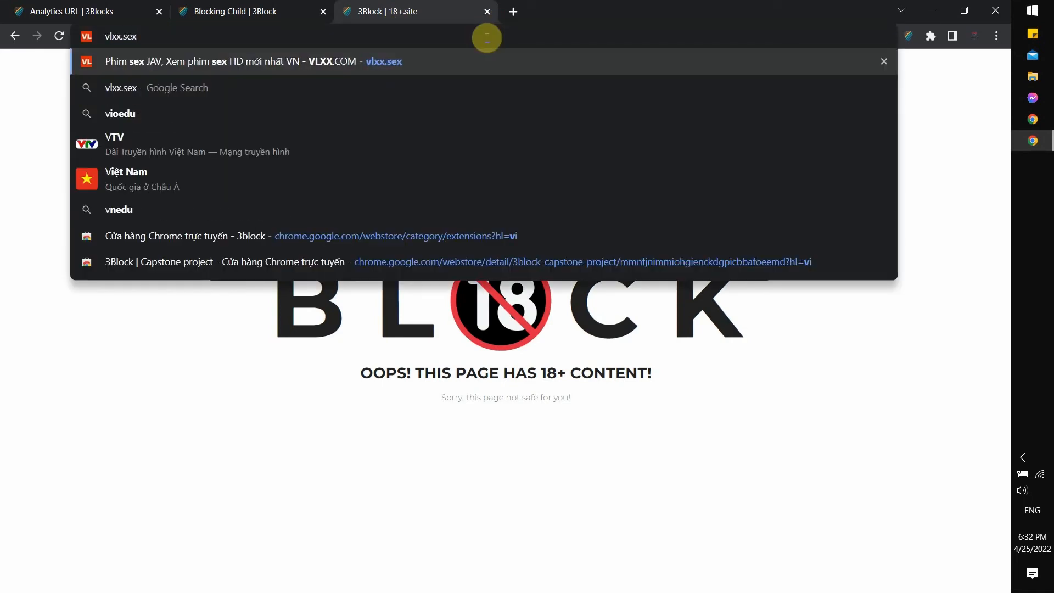
pyautogui.press('Return')
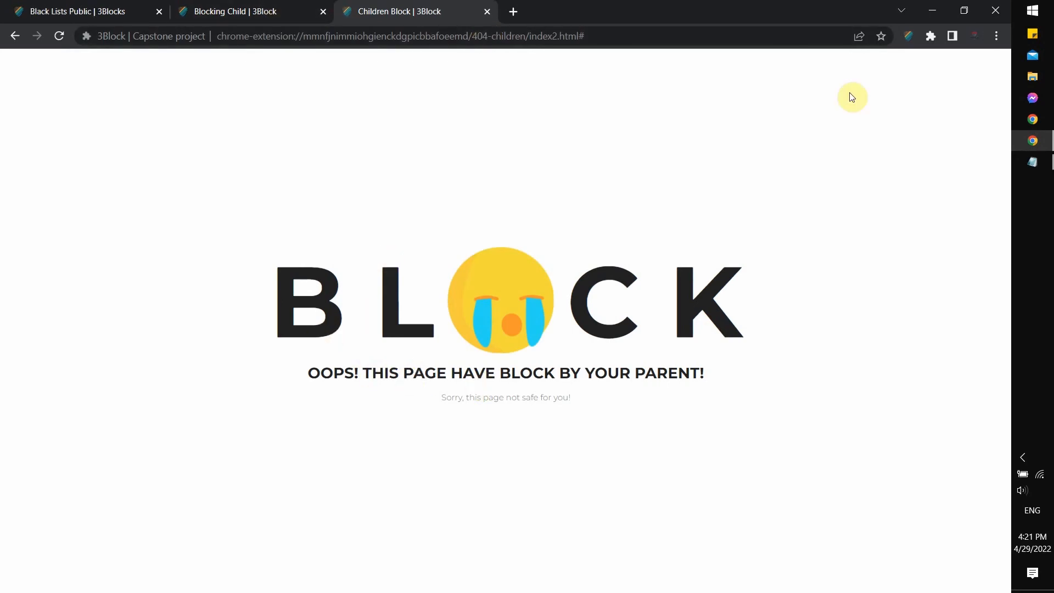
# Step: Open the custom list settings from the 3Block extension and add vlxx.sex to the WhiteList
pyautogui.click(908, 36)
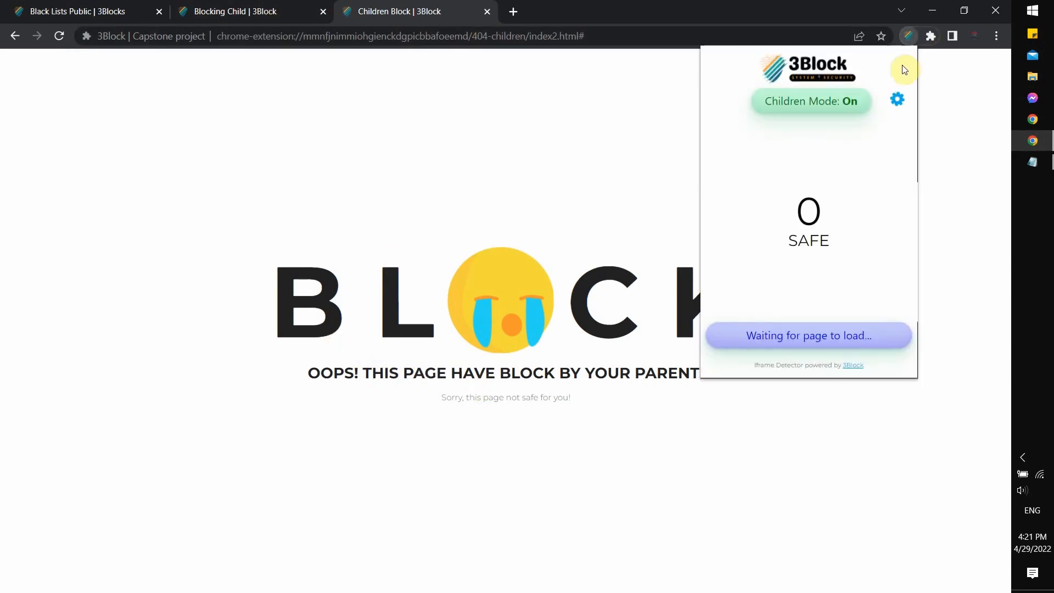
pyautogui.click(896, 99)
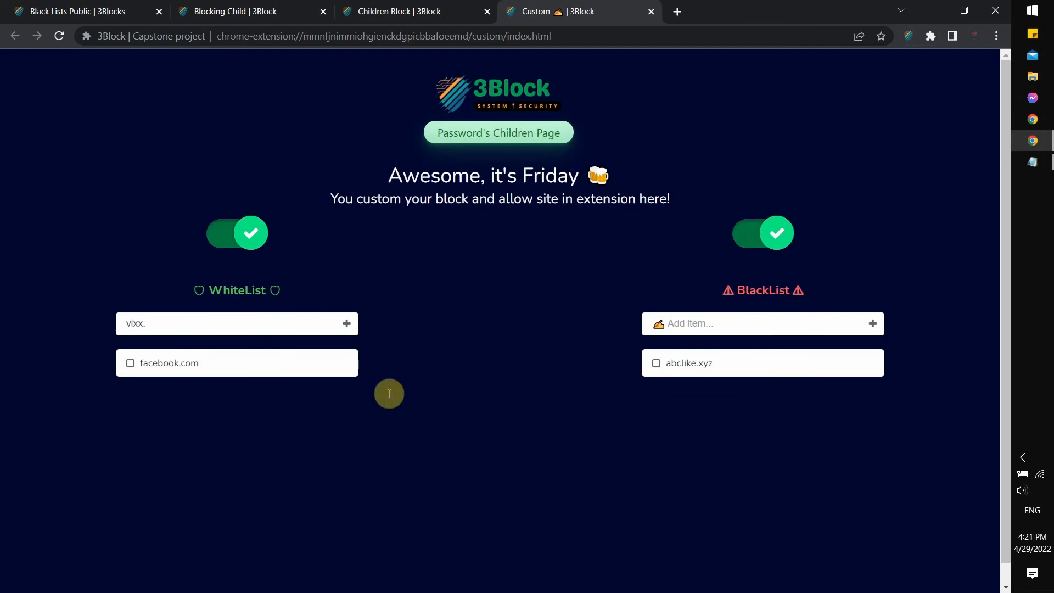
pyautogui.write('vlxx.sex')
pyautogui.press('Return')
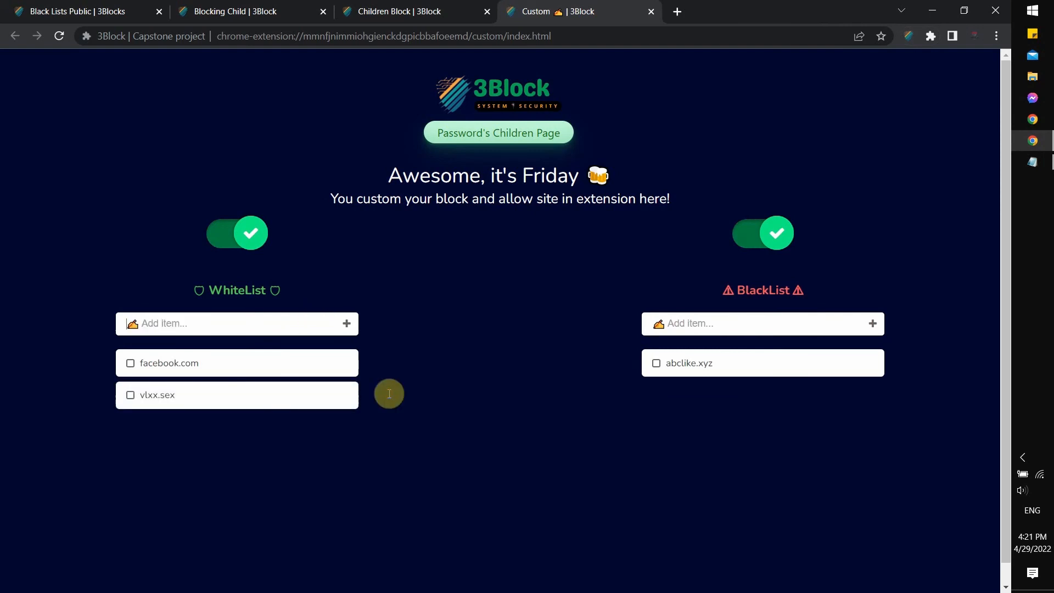
# Step: Visit the whitelisted vlxx.sex in a new tab and read the message on the resulting page
pyautogui.hotkey('ctrl', 't')
pyautogui.write('vl')
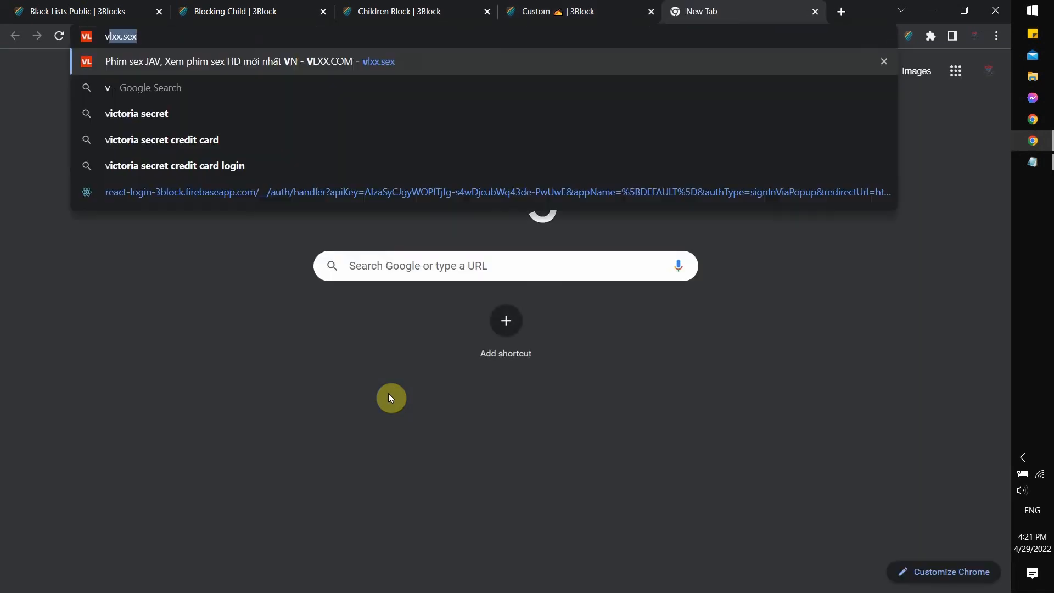
pyautogui.write('xx.sex')
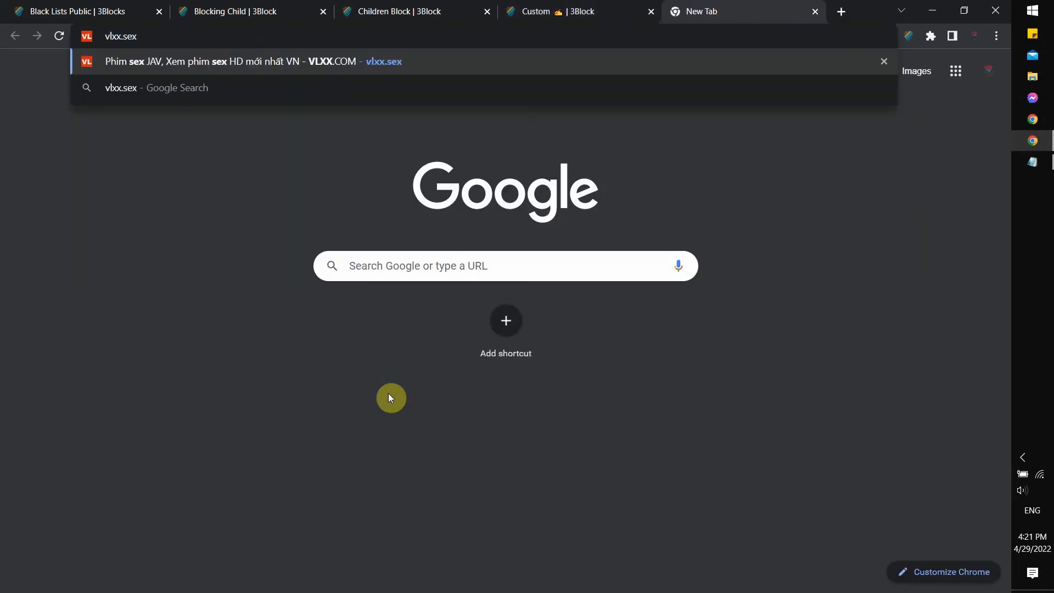
pyautogui.press('Return')
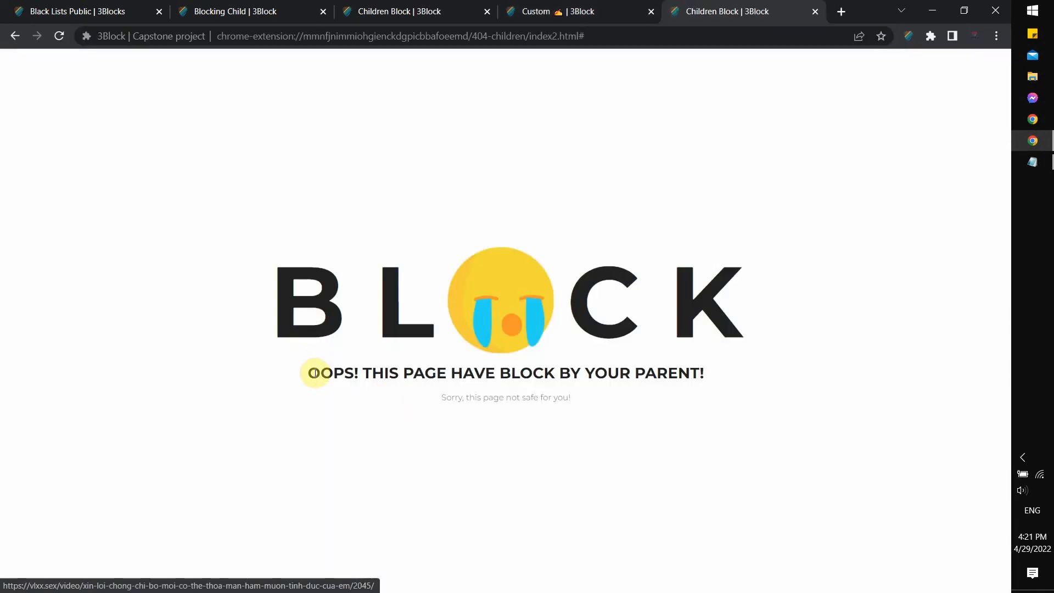
pyautogui.moveTo(309, 373); pyautogui.dragTo(708, 381)
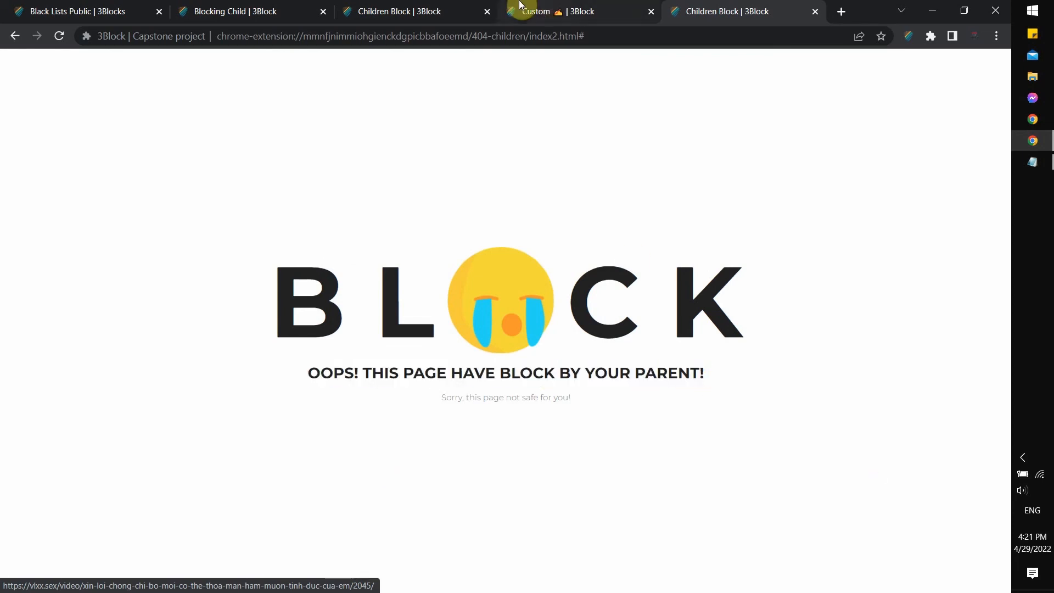
# Step: Add discord.com to the Children Block List
pyautogui.click(303, 11)
pyautogui.click(430, 402)
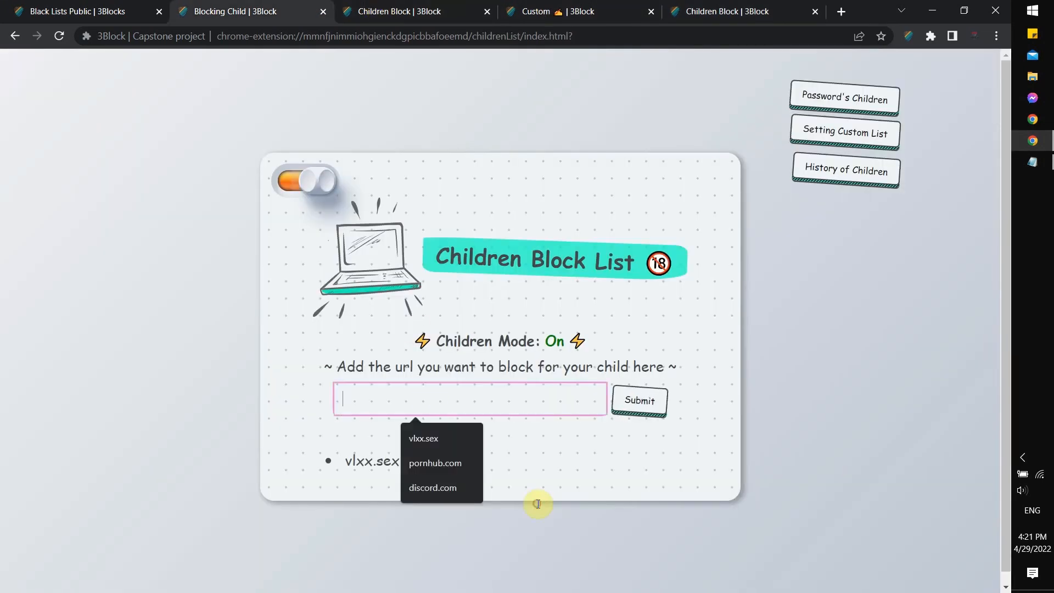
pyautogui.write('dis')
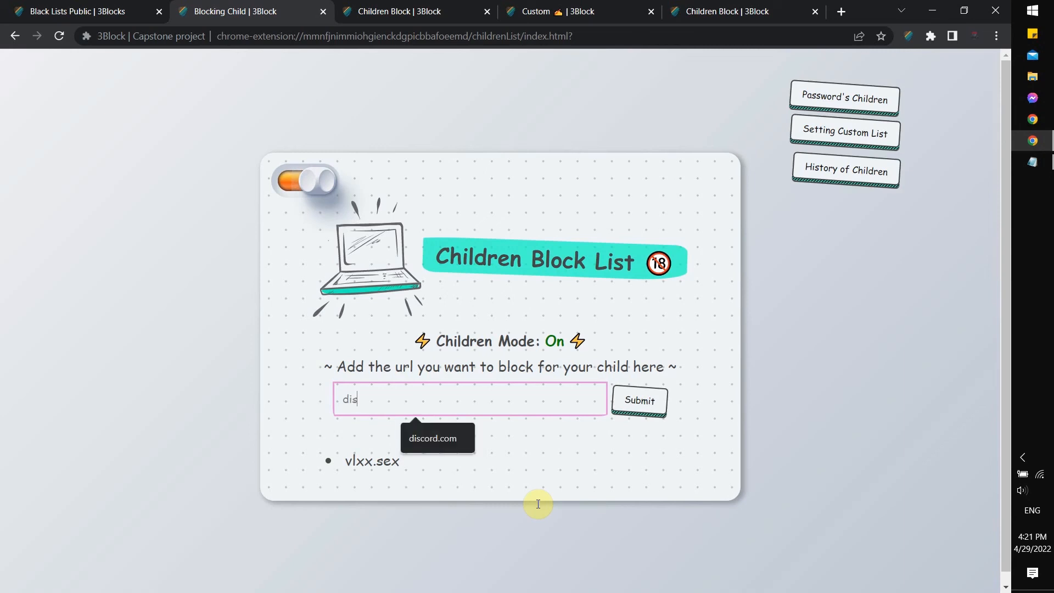
pyautogui.press('Down')
pyautogui.press('Return')
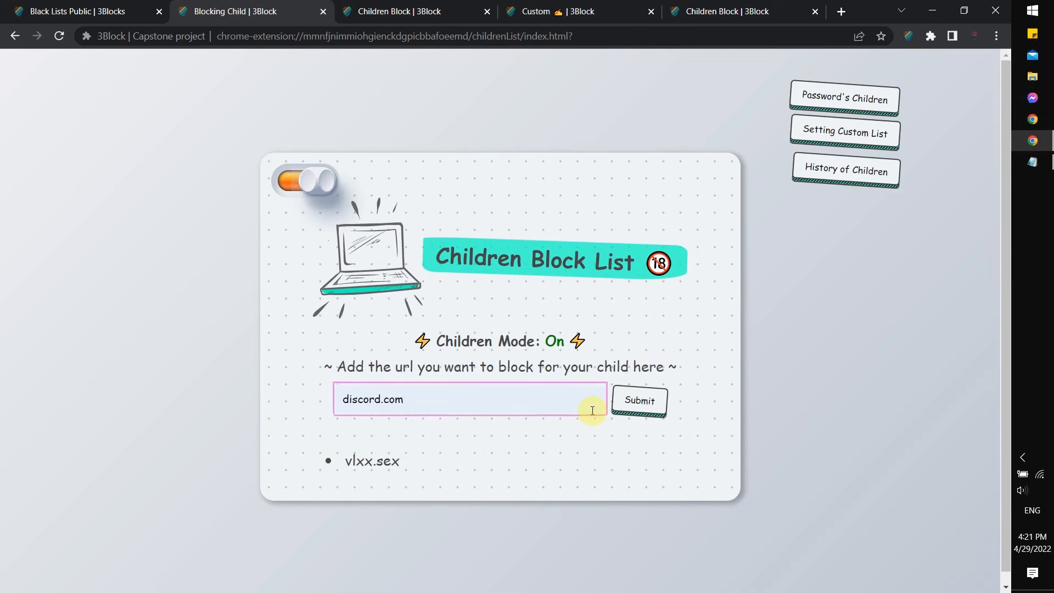
pyautogui.click(628, 406)
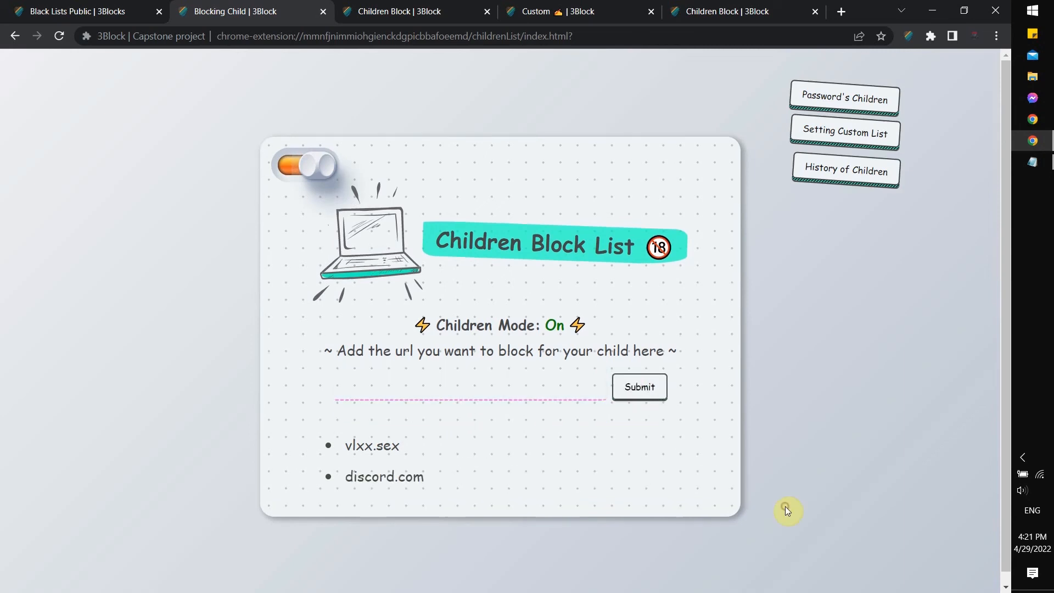
# Step: Add discord.com to the custom WhiteList and visit discord.com in the blocked page's tab to test which list prevails
pyautogui.click(573, 7)
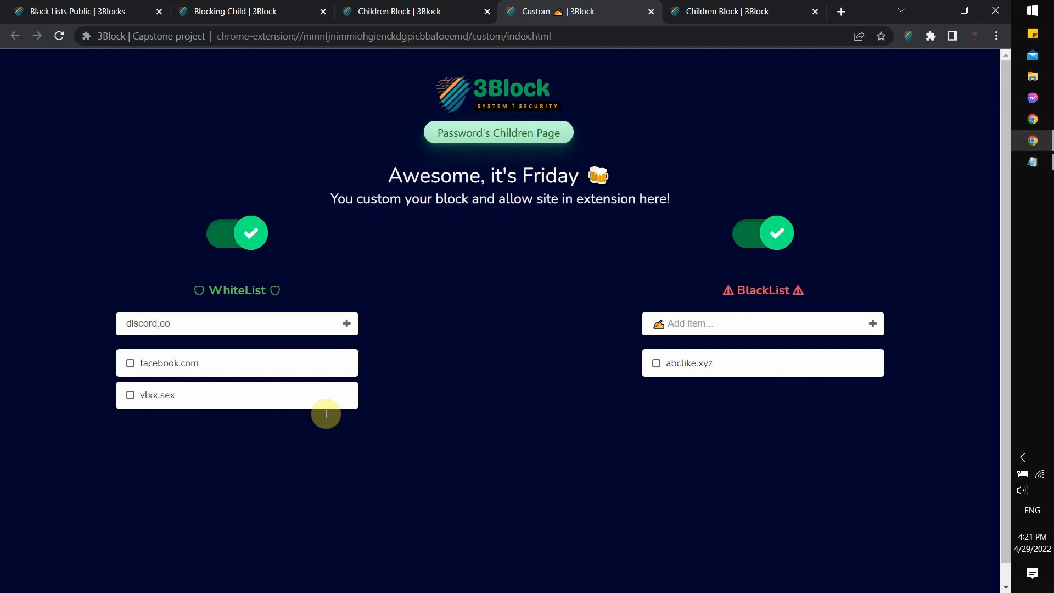
pyautogui.press('Return')
pyautogui.click(708, 8)
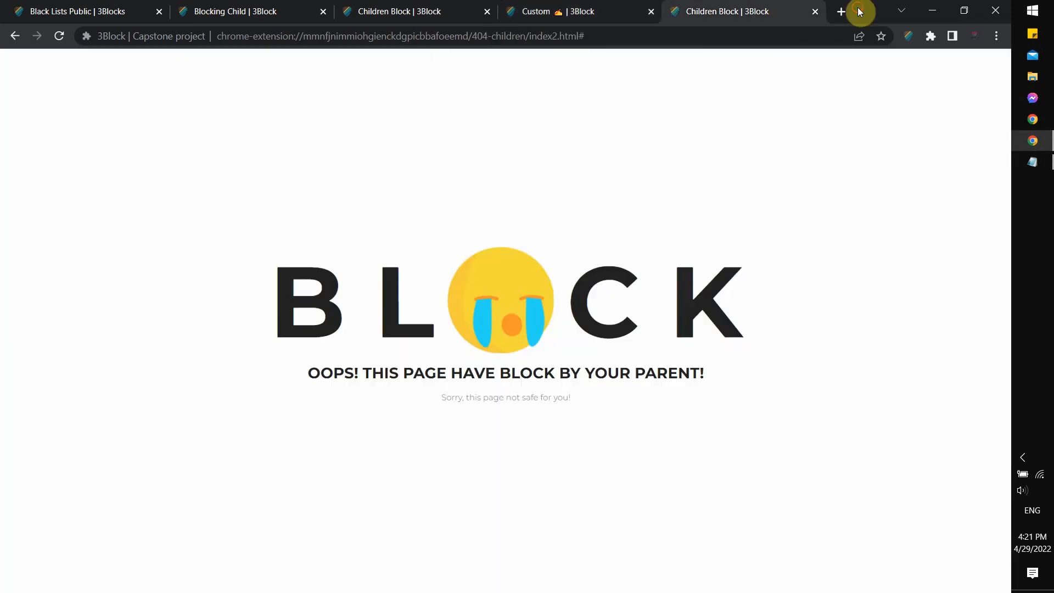
pyautogui.click(854, 40)
pyautogui.write('di')
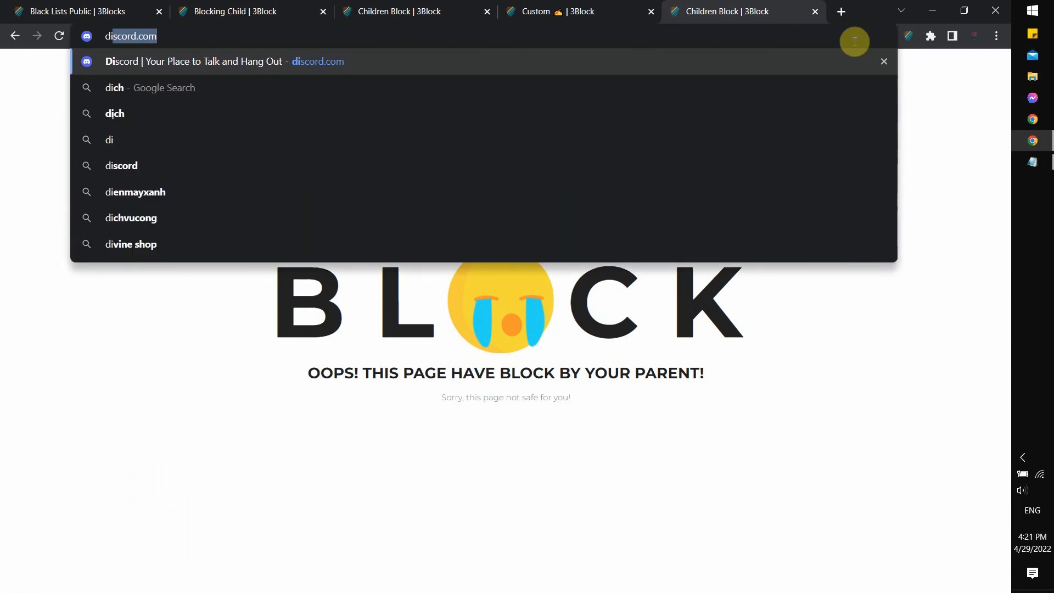
pyautogui.press('Right')
pyautogui.press('Return')
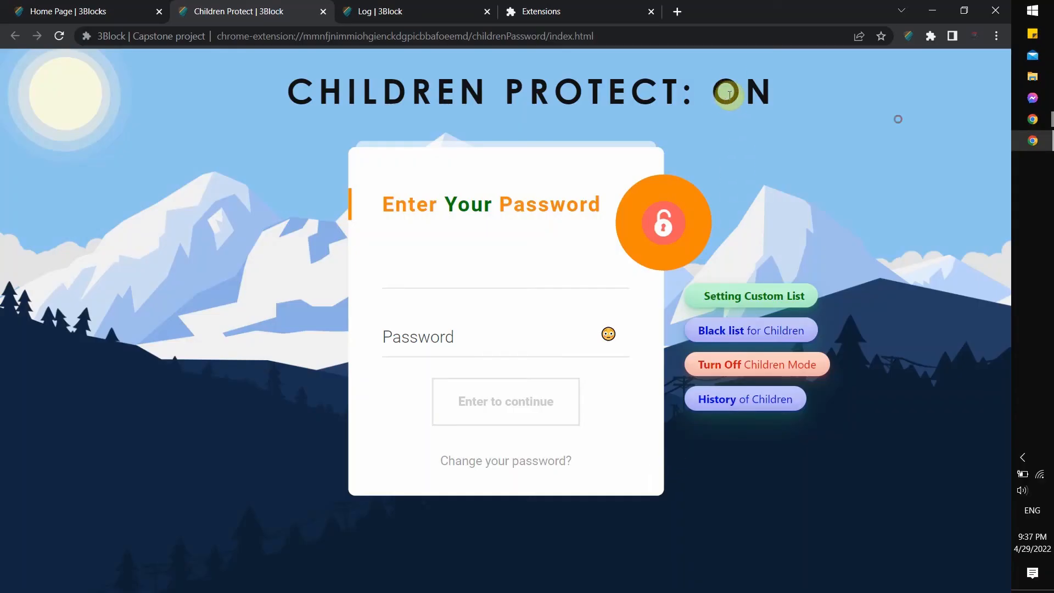
# Step: Check the Children Protect status and the Log page, and visit the Extensions page to generate child history
pyautogui.moveTo(718, 96); pyautogui.dragTo(771, 96)
pyautogui.click(962, 120)
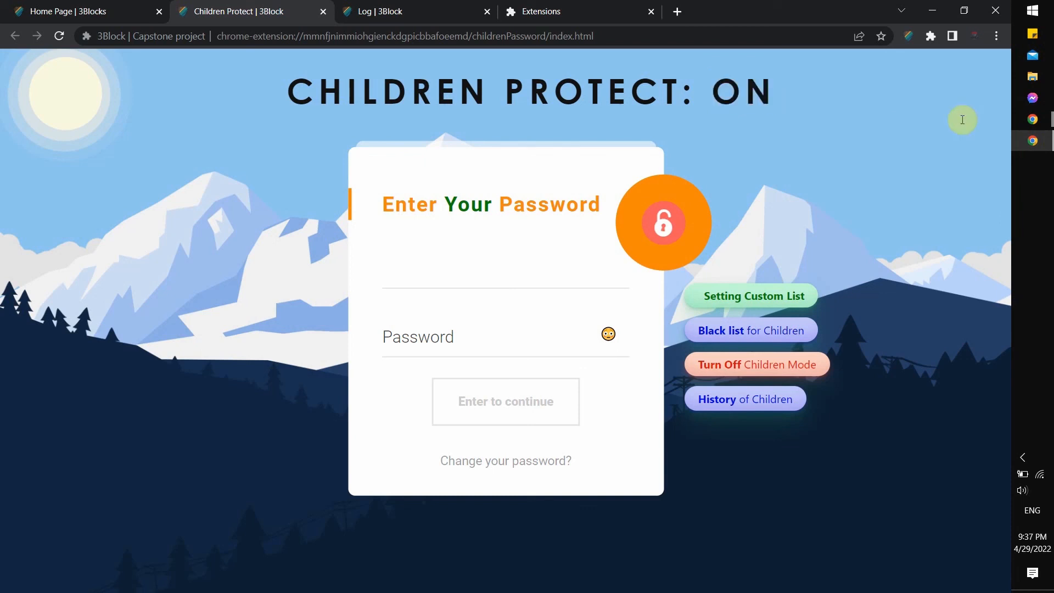
pyautogui.click(422, 14)
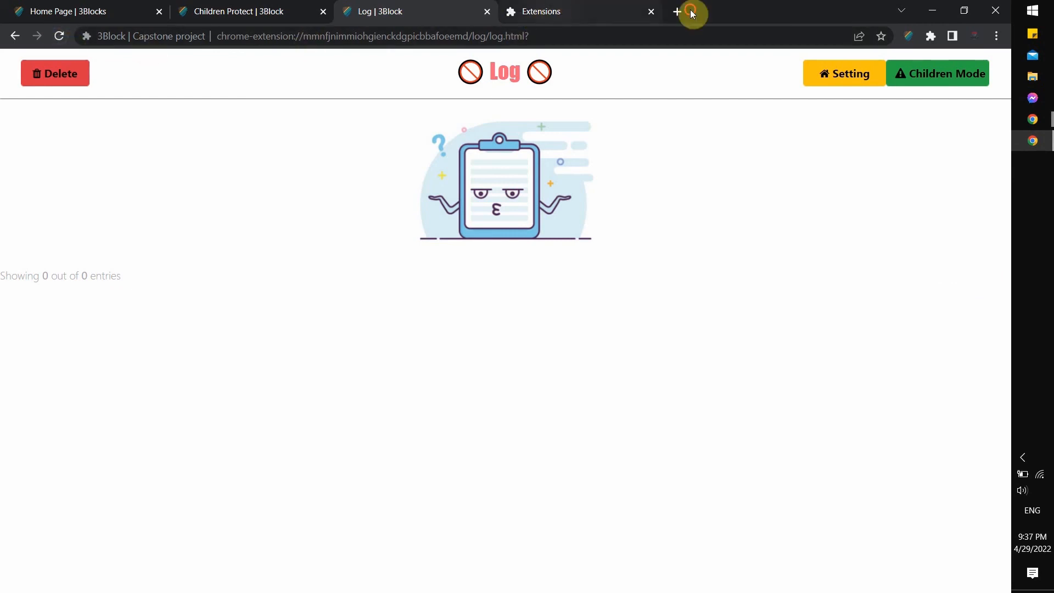
pyautogui.click(576, 16)
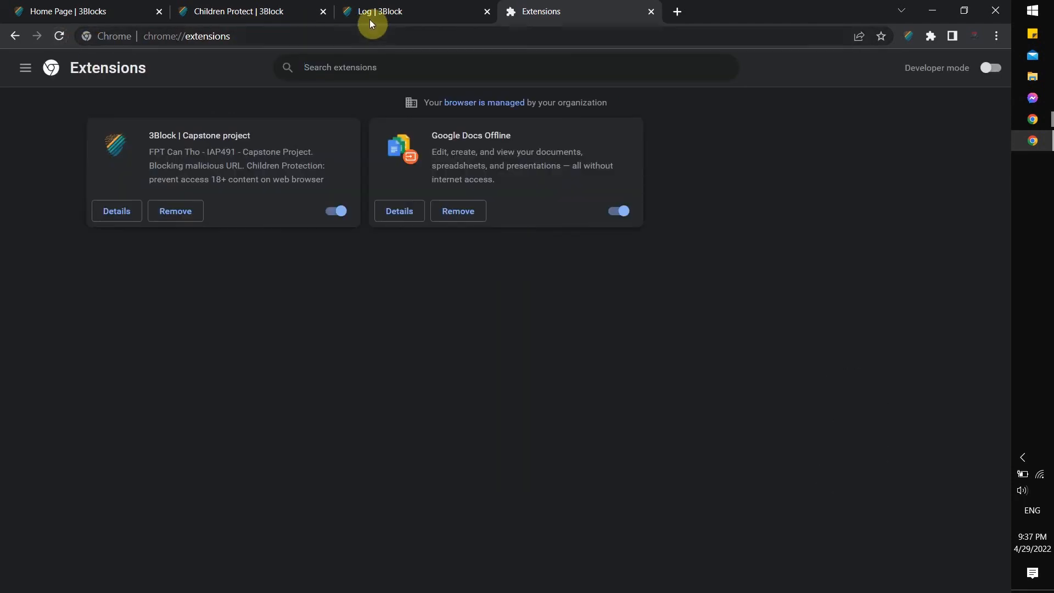
# Step: Reload the Log page to show the recorded extension page visits and delete all log entries
pyautogui.click(370, 17)
pyautogui.click(57, 36)
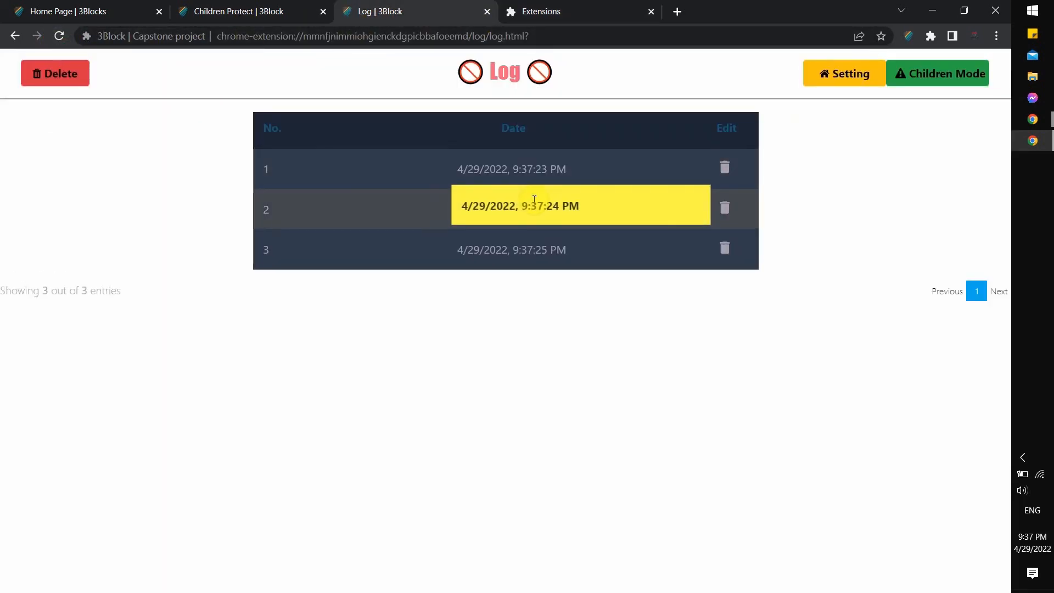
pyautogui.click(727, 159)
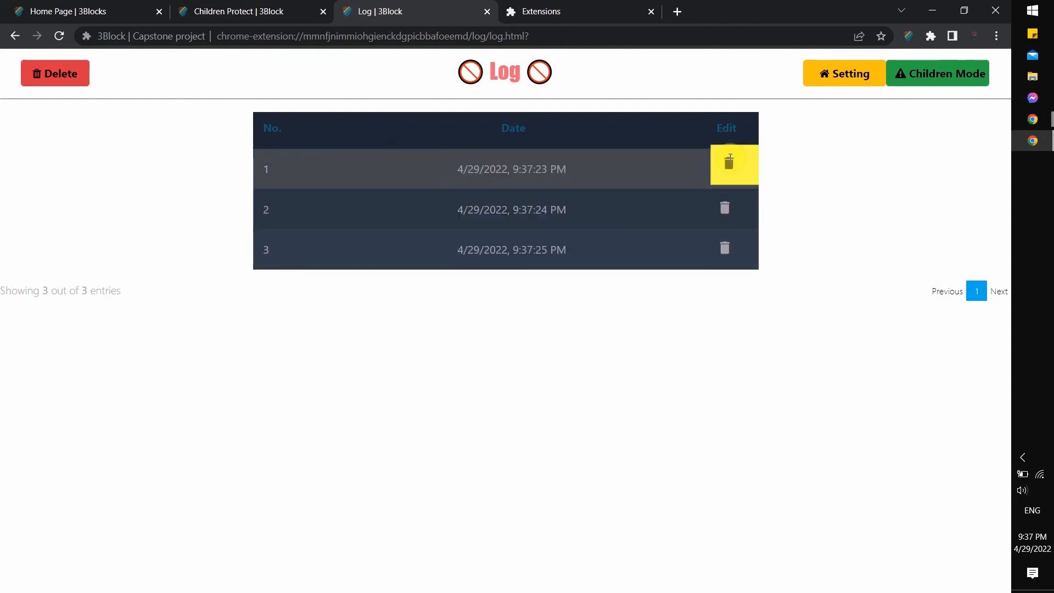
pyautogui.click(74, 82)
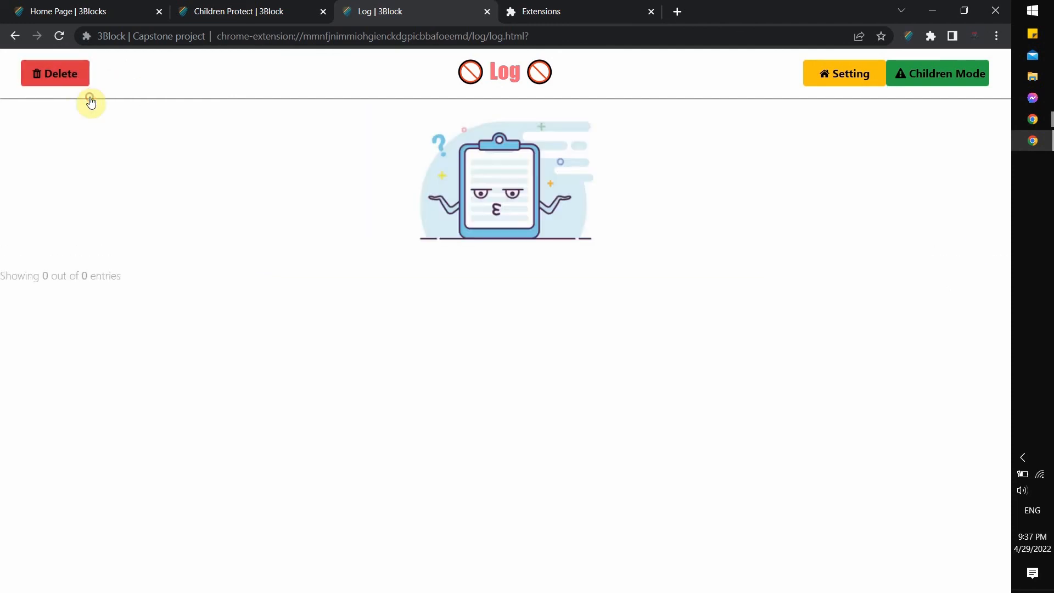
# Step: Turn off Children Mode on the Children Protect page and check its status heading
pyautogui.click(242, 16)
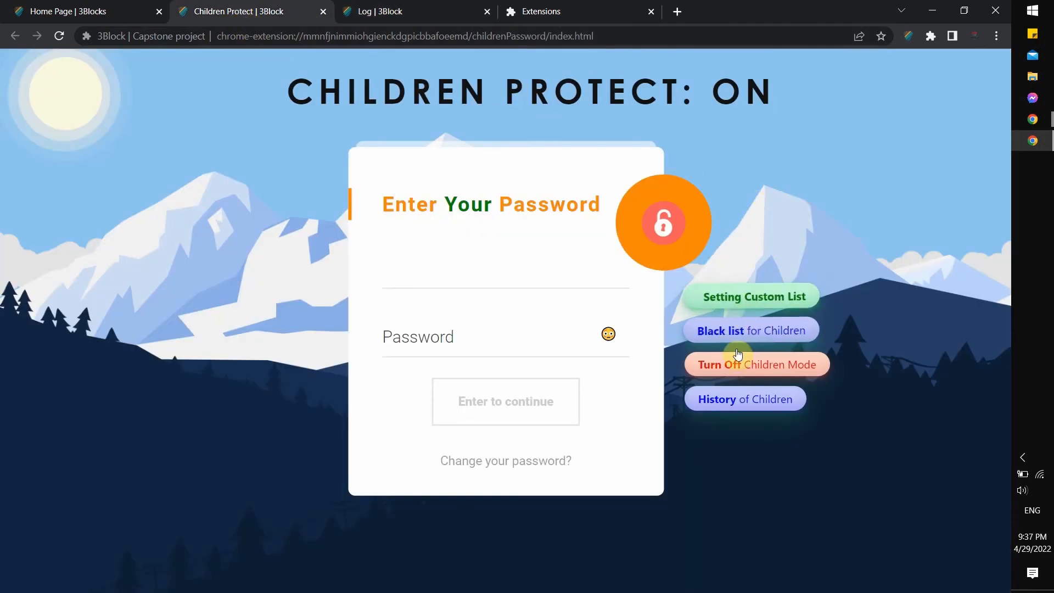
pyautogui.click(725, 364)
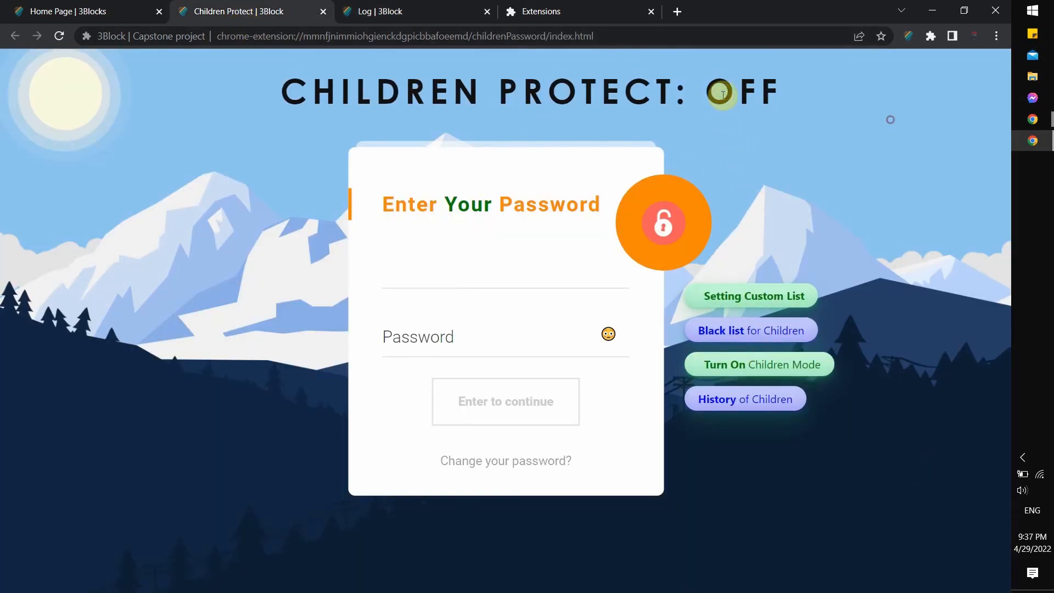
pyautogui.moveTo(721, 94); pyautogui.dragTo(747, 98)
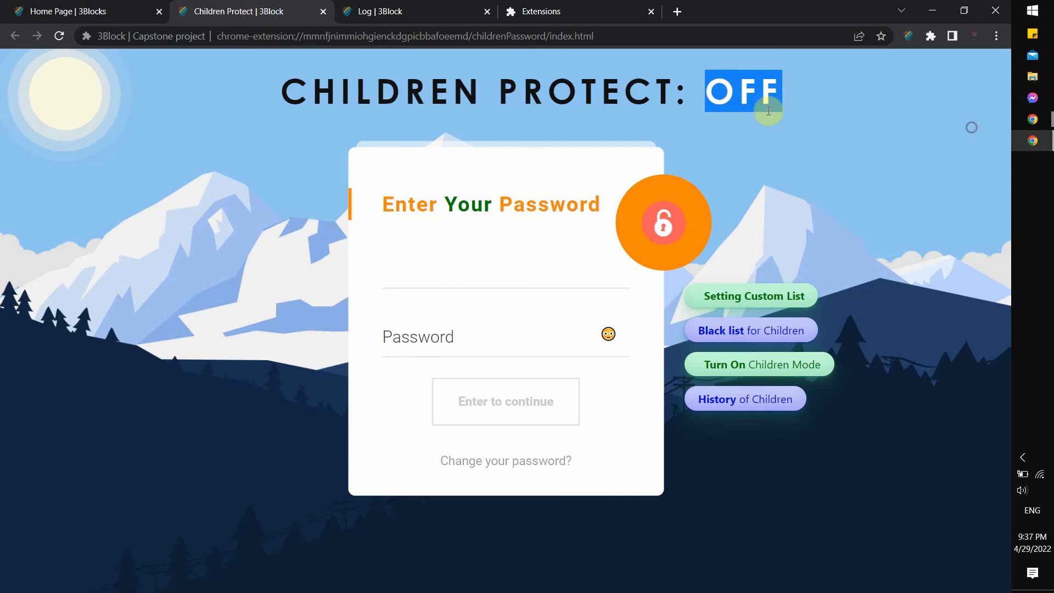
# Step: Reload the Extensions page three times and refresh the Log page to check whether visits are recorded with Children Mode off
pyautogui.click(431, 11)
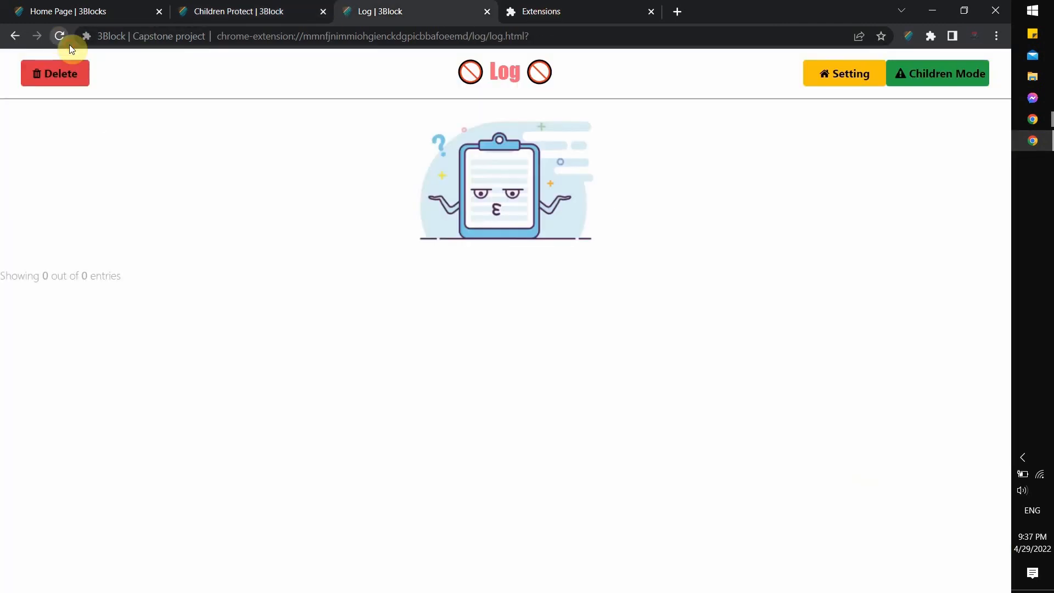
pyautogui.click(524, 13)
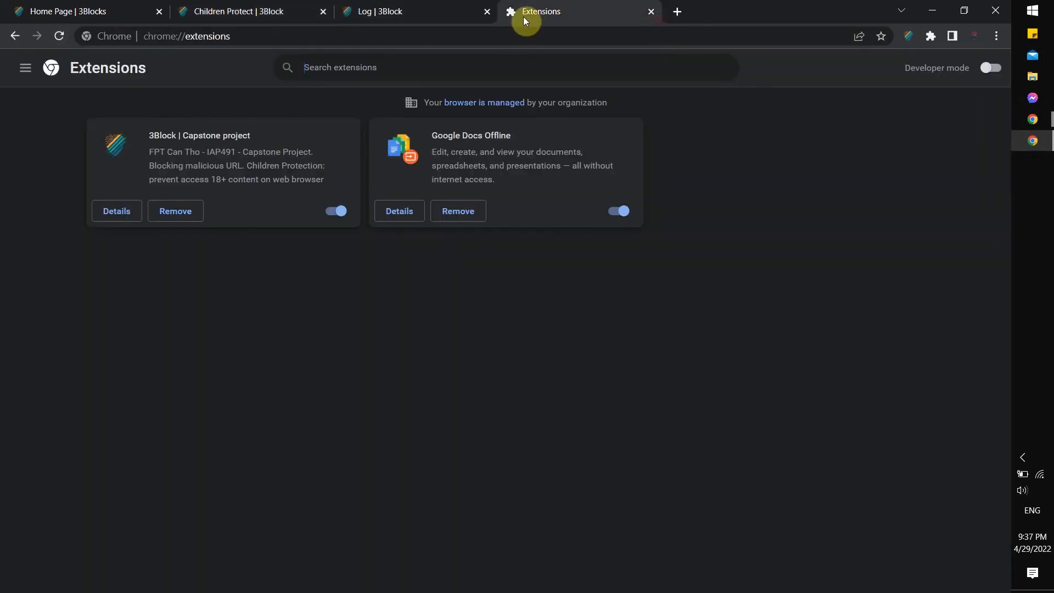
pyautogui.click(58, 35)
pyautogui.click(60, 37)
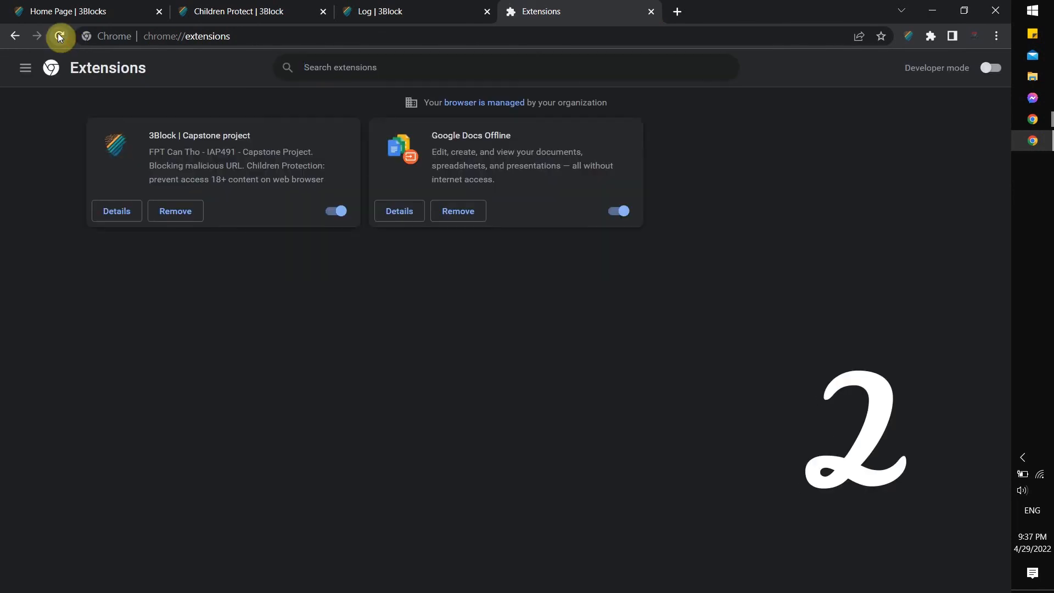
pyautogui.click(59, 36)
pyautogui.click(440, 17)
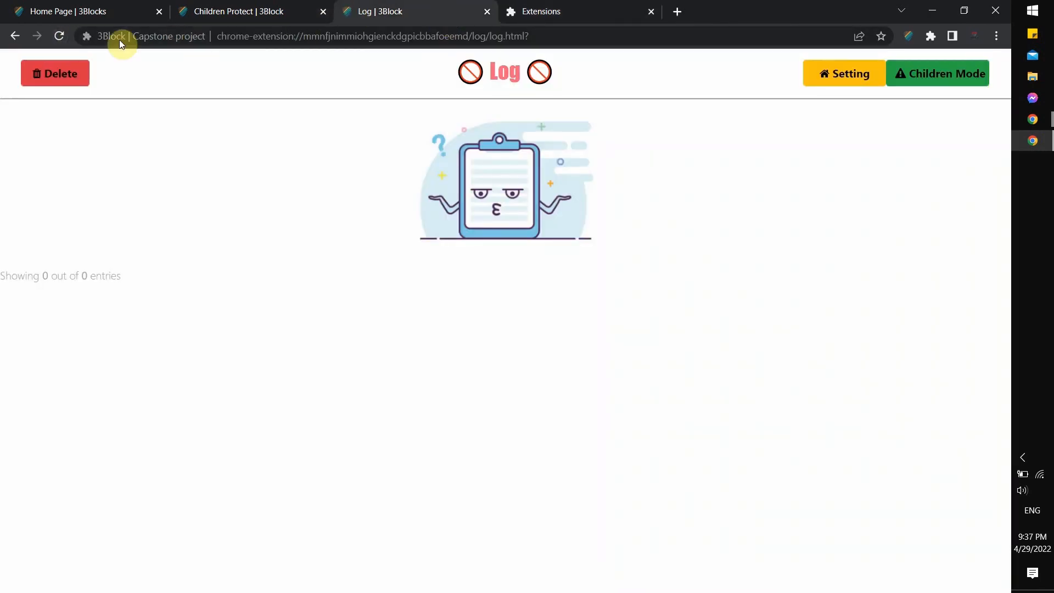
pyautogui.click(59, 37)
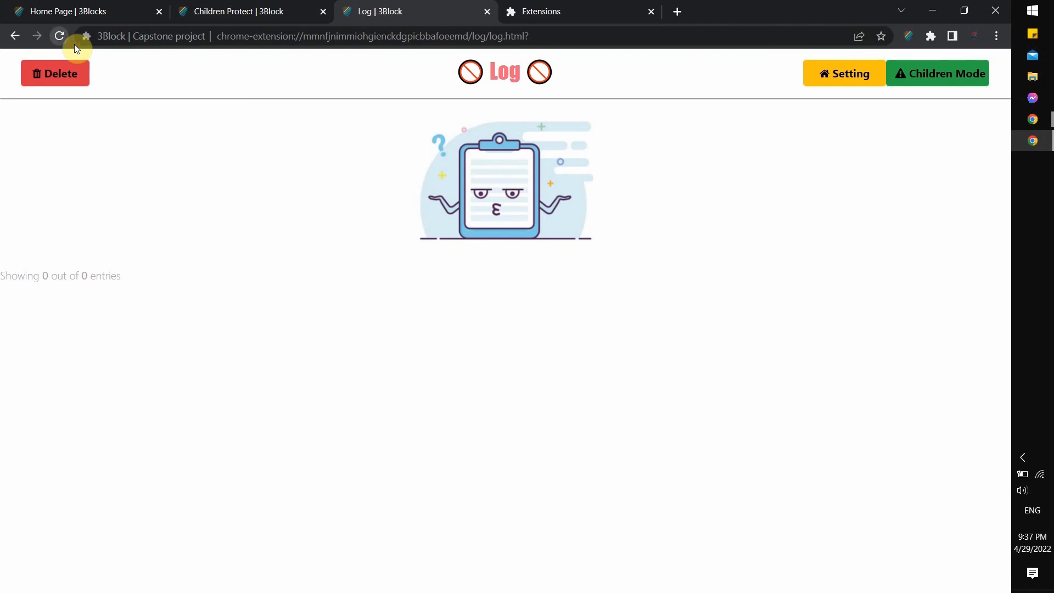